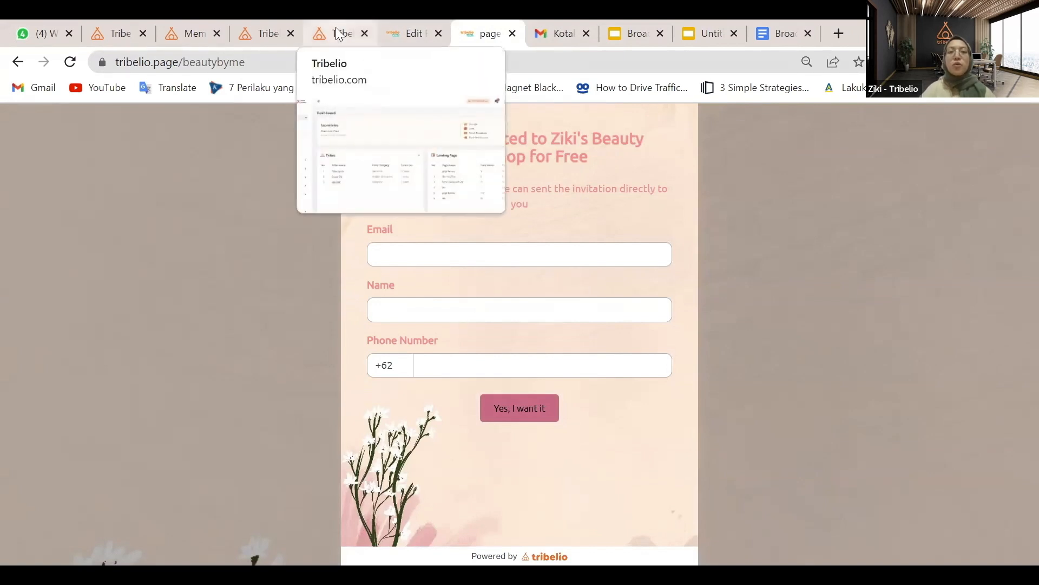
Switch to the Broadcast & Automation slides showing slide 6's automation steps
{"action": "mouse_move", "coordinate": [624, 43]}
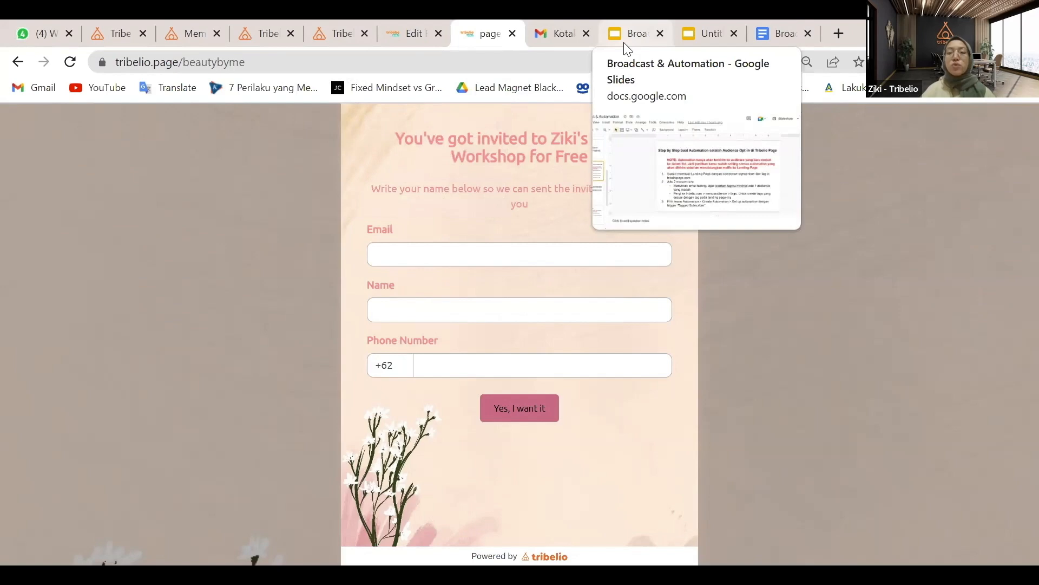
{"action": "left_click", "coordinate": [626, 41]}
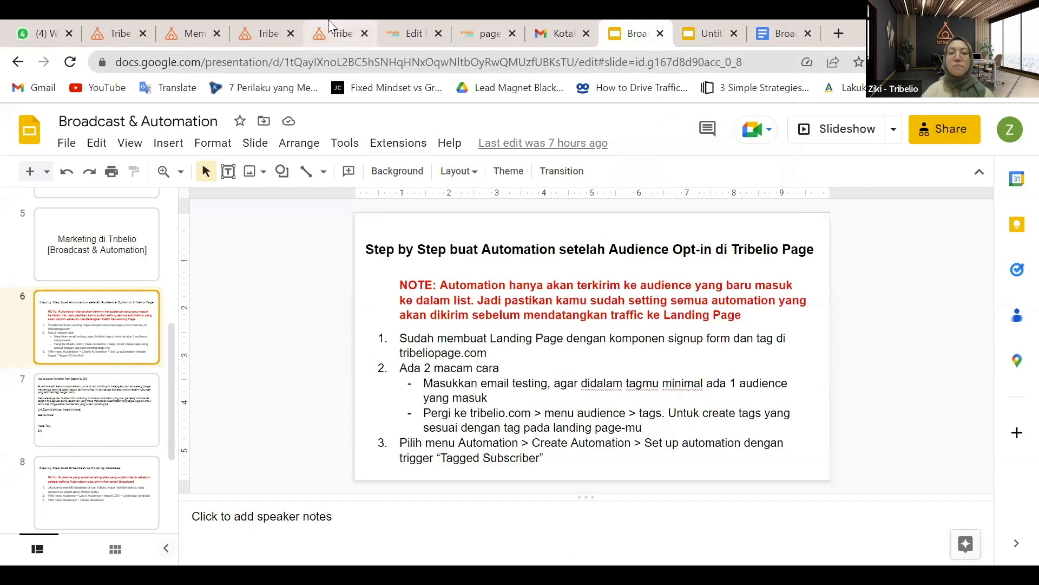
Switch to the tapastries creator account and open its Audience Tags list
{"action": "left_click", "coordinate": [271, 36]}
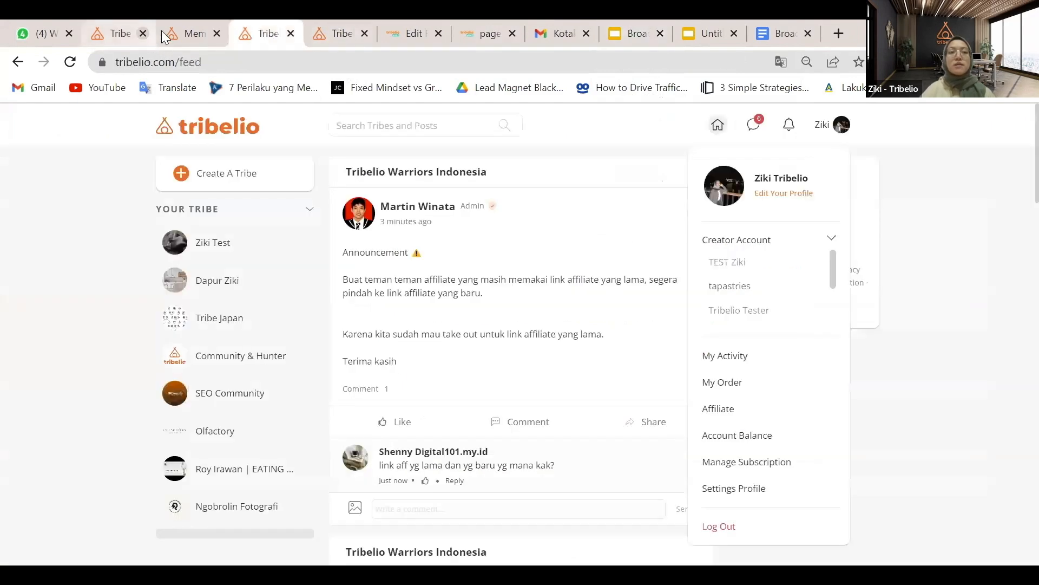
{"action": "left_click", "coordinate": [235, 66]}
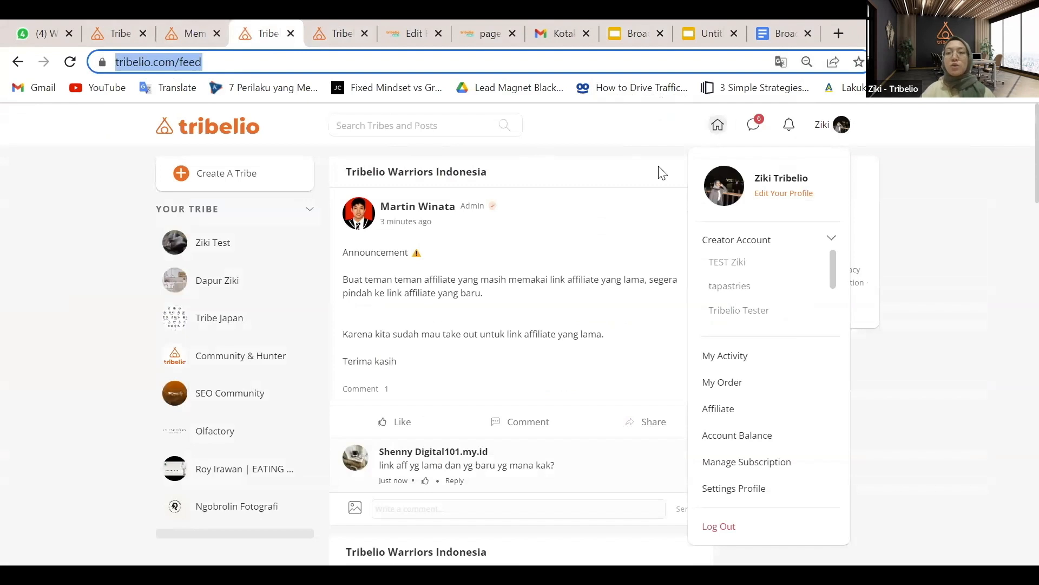
{"action": "left_click", "coordinate": [639, 151]}
{"action": "left_click", "coordinate": [830, 136]}
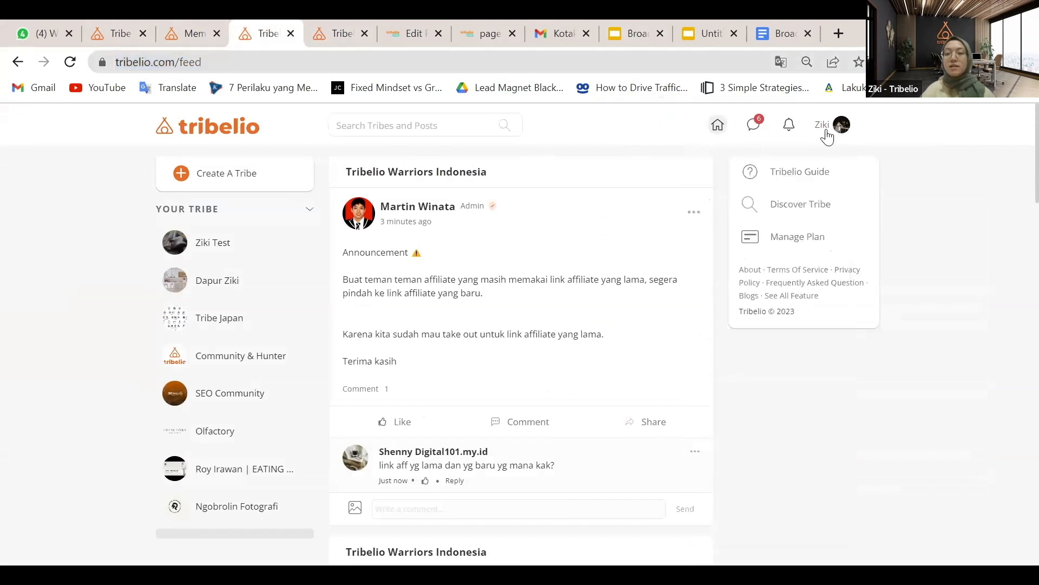
{"action": "left_click", "coordinate": [827, 137]}
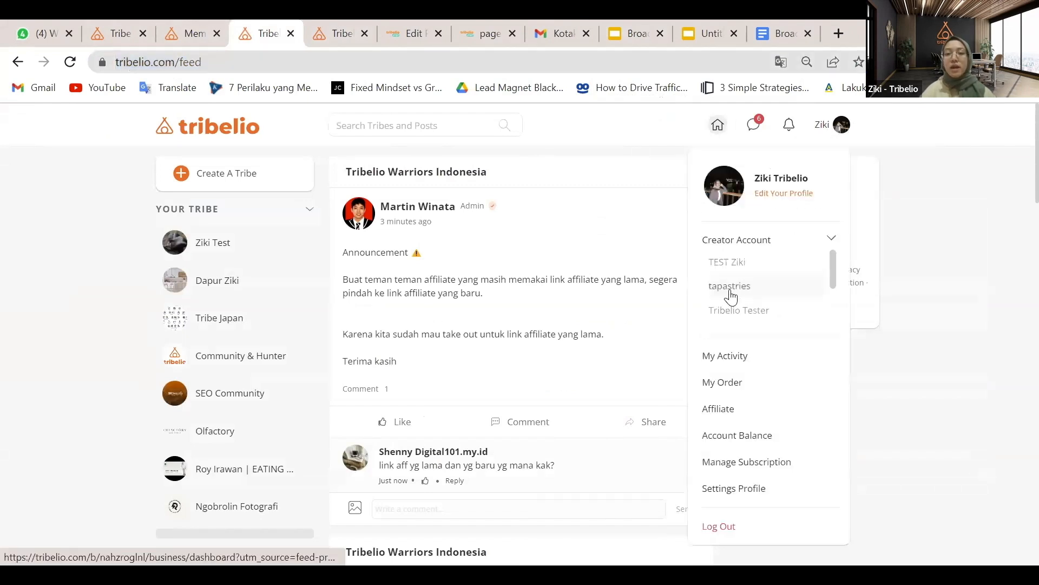
{"action": "left_click", "coordinate": [731, 286]}
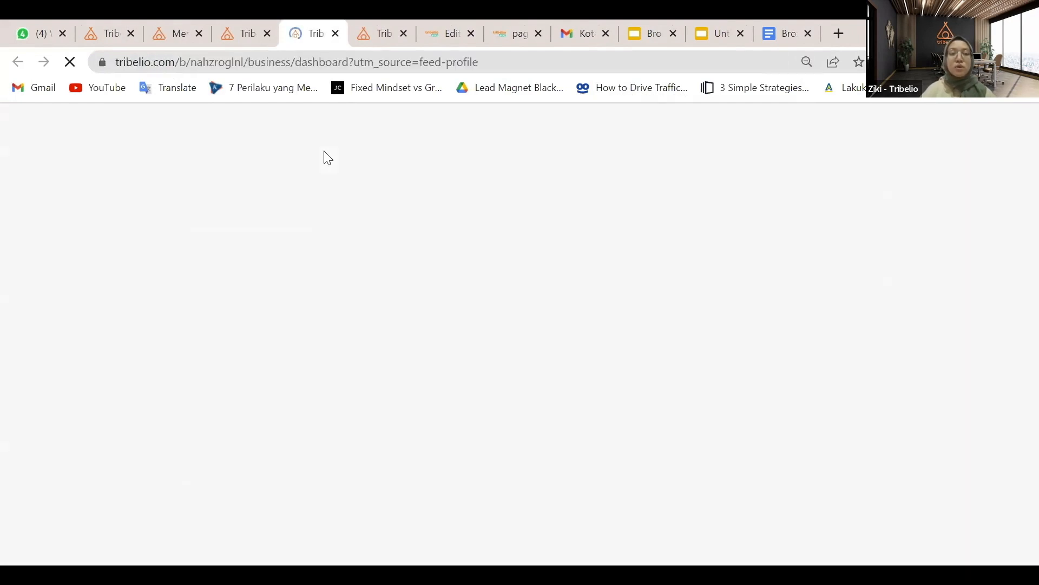
{"action": "left_click", "coordinate": [113, 355]}
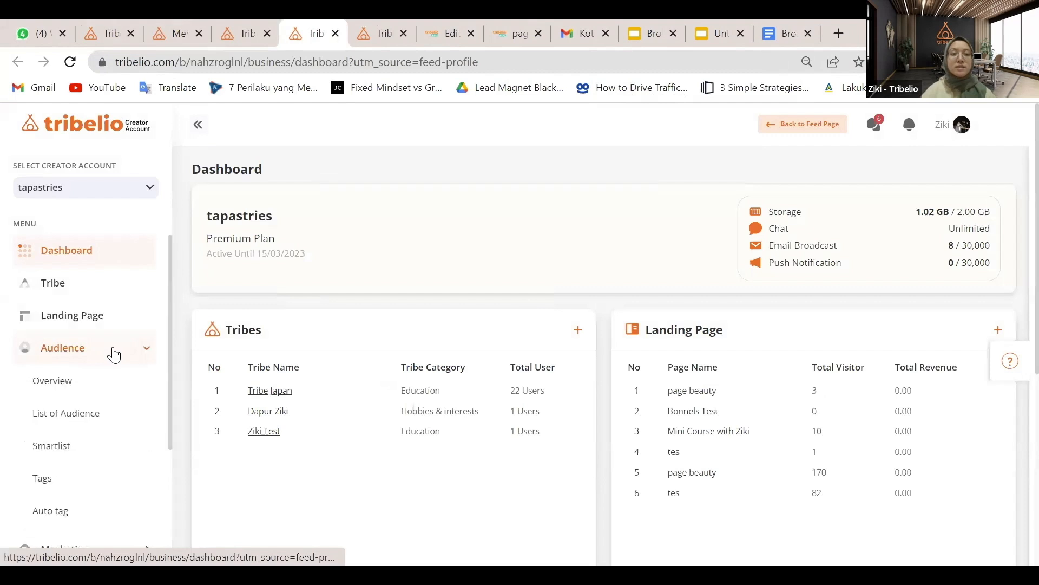
{"action": "left_click", "coordinate": [44, 484]}
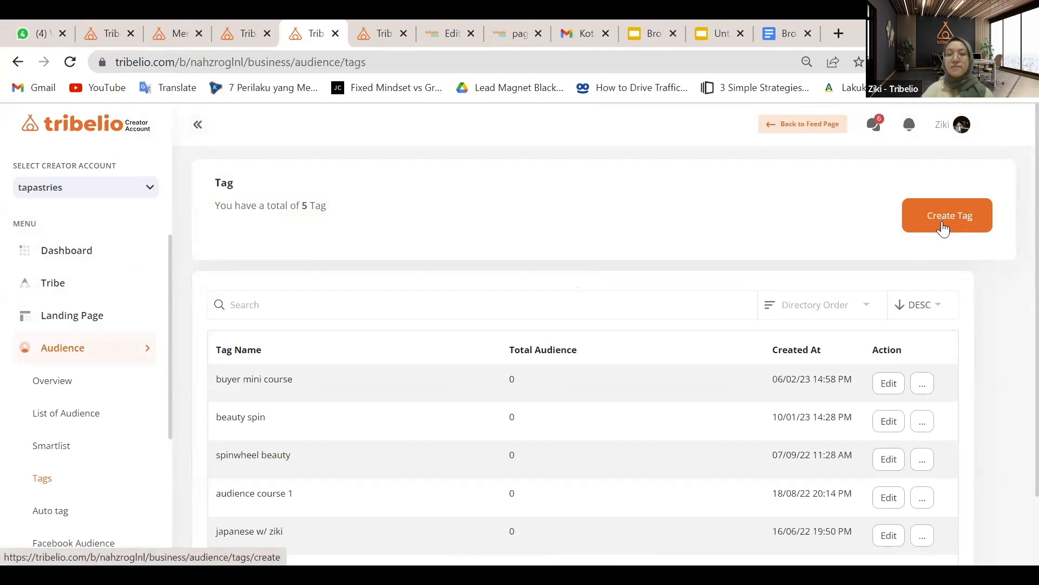
Start a new tag and check which tag the signup form uses
{"action": "left_click", "coordinate": [944, 228]}
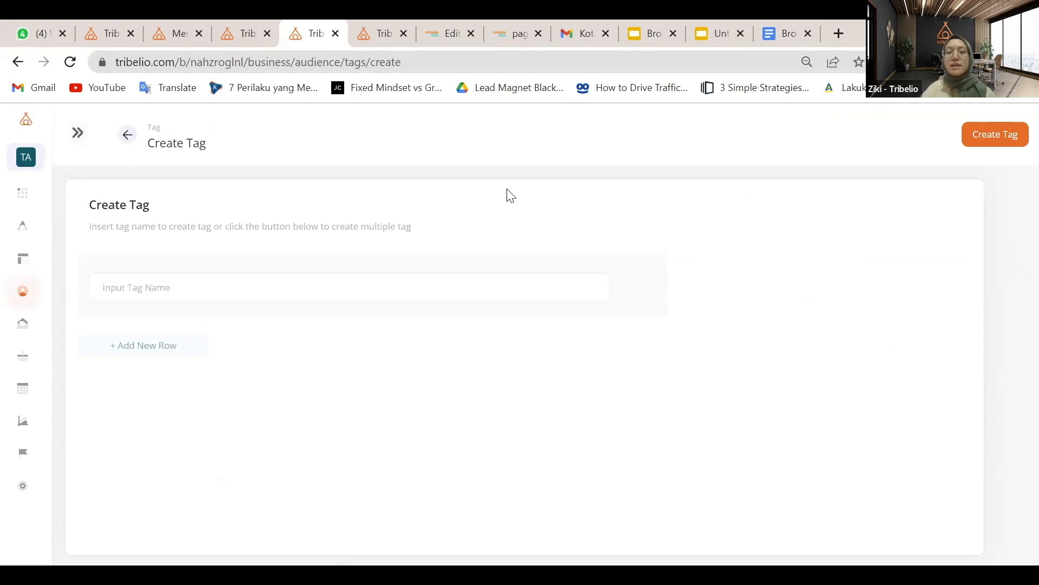
{"action": "left_click", "coordinate": [446, 32]}
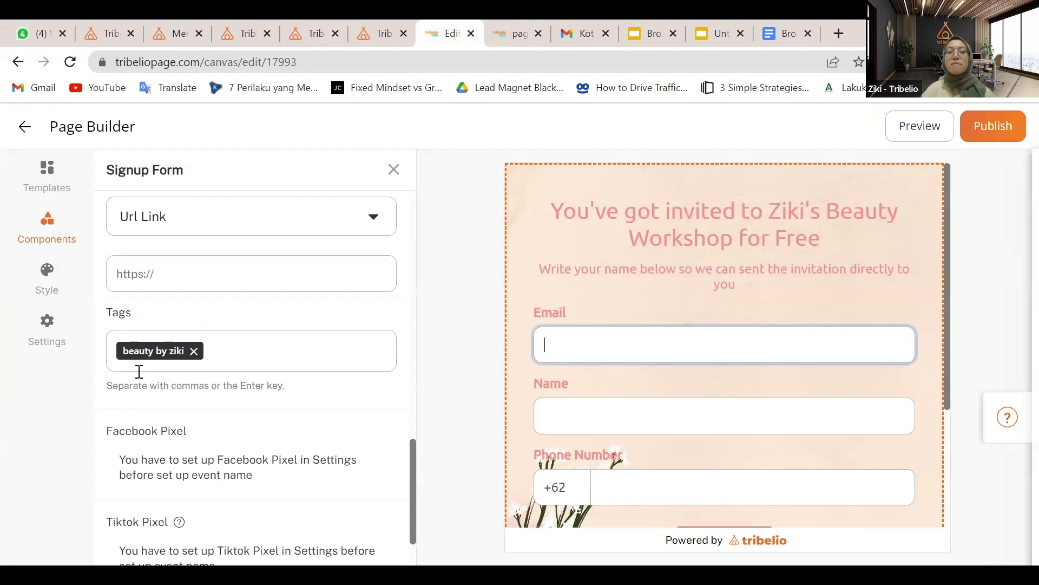
{"action": "left_click", "coordinate": [376, 23]}
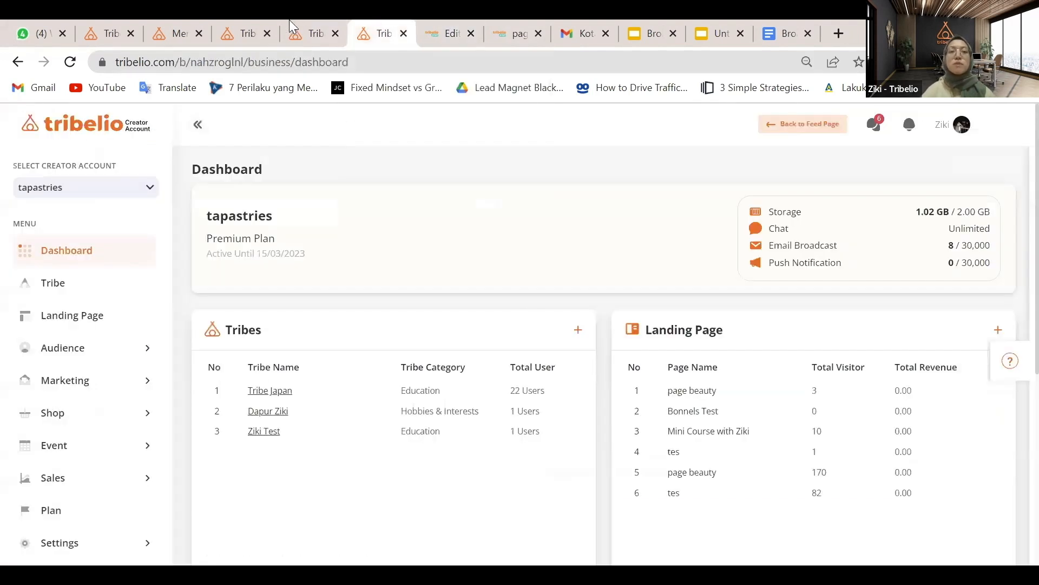
{"action": "left_click", "coordinate": [290, 21]}
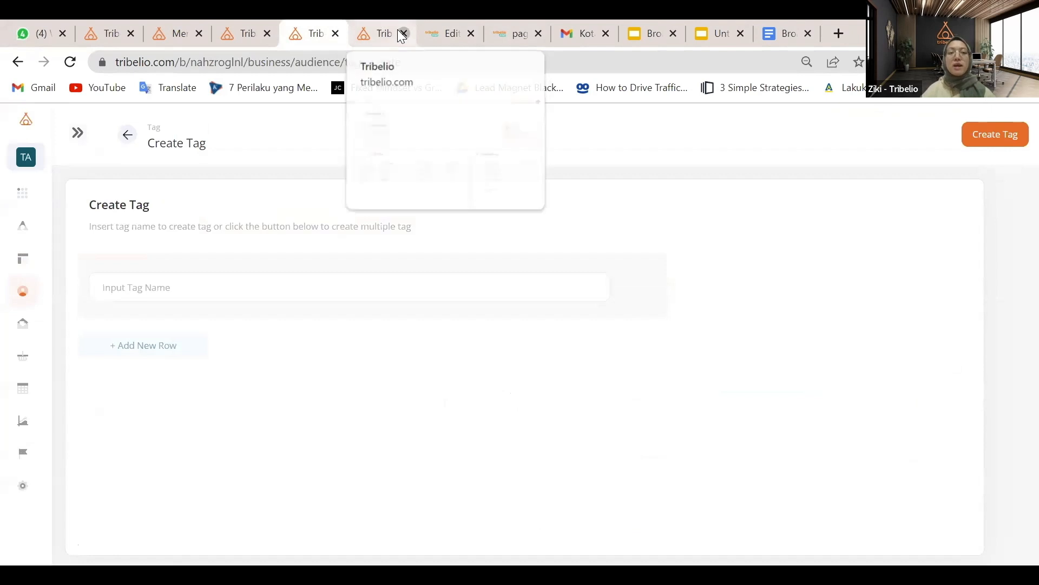
{"action": "left_click", "coordinate": [400, 32]}
Name the tag 'beauty by ziki', create it and confirm saving
{"action": "left_click", "coordinate": [315, 288]}
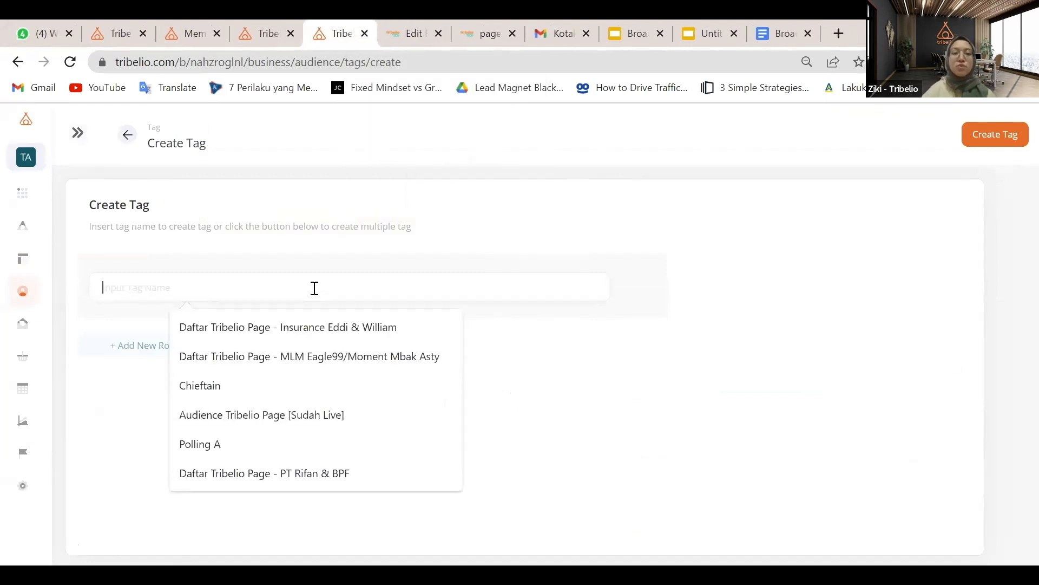
{"action": "type", "text": "beauty by ziki"}
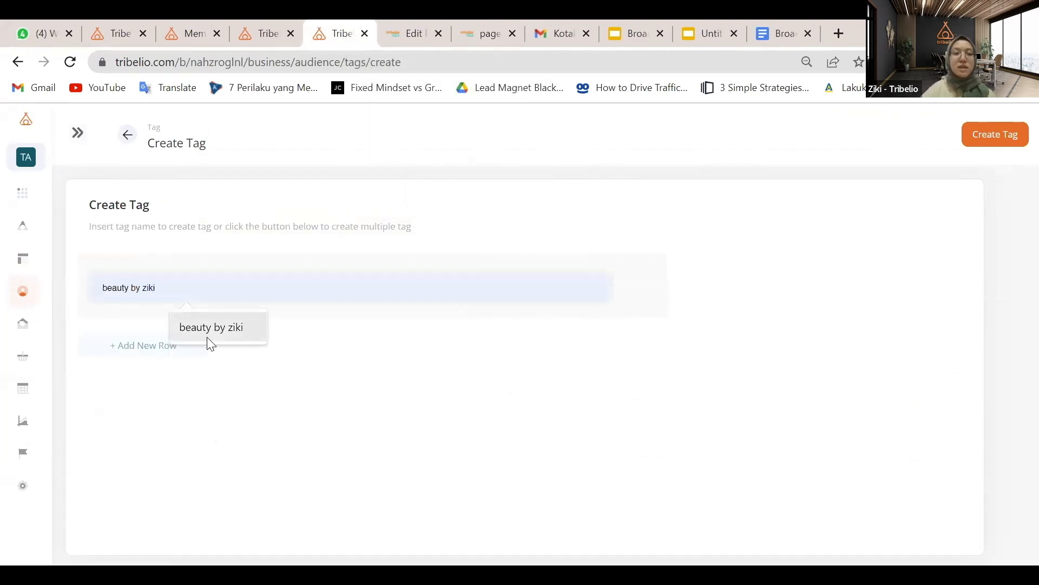
{"action": "left_click", "coordinate": [207, 337]}
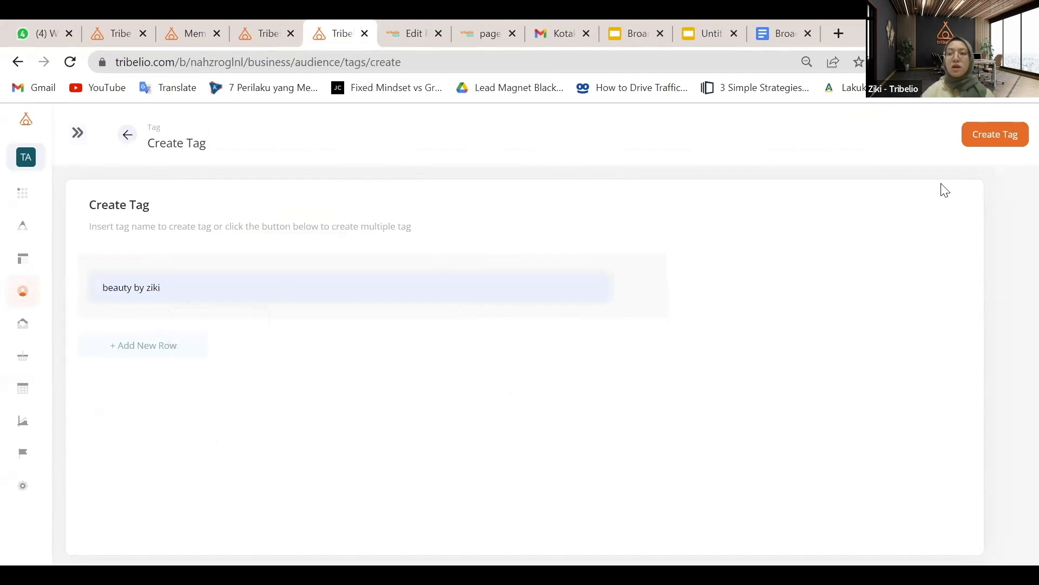
{"action": "left_click", "coordinate": [1003, 140]}
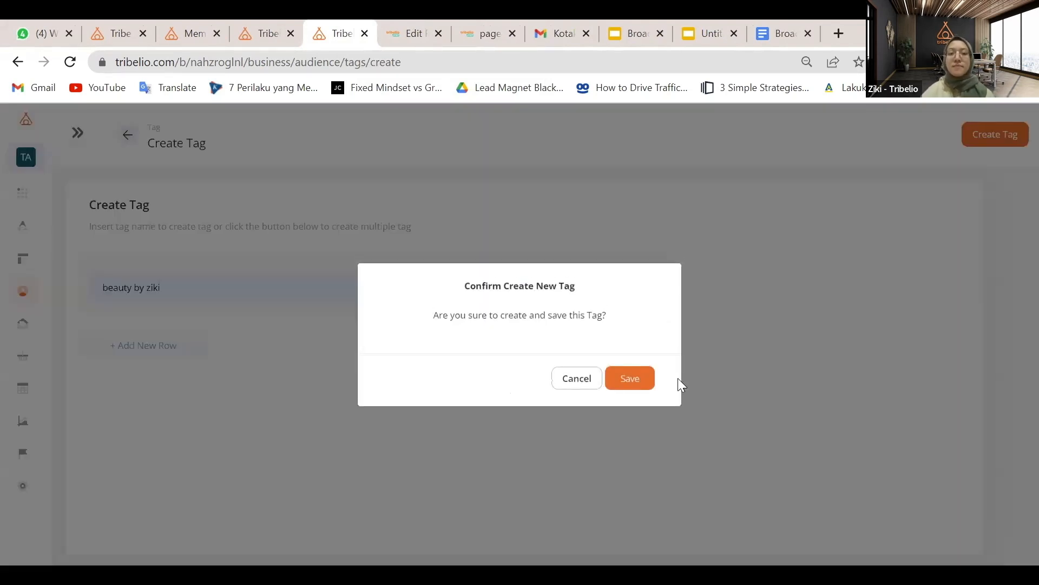
{"action": "left_click", "coordinate": [630, 378]}
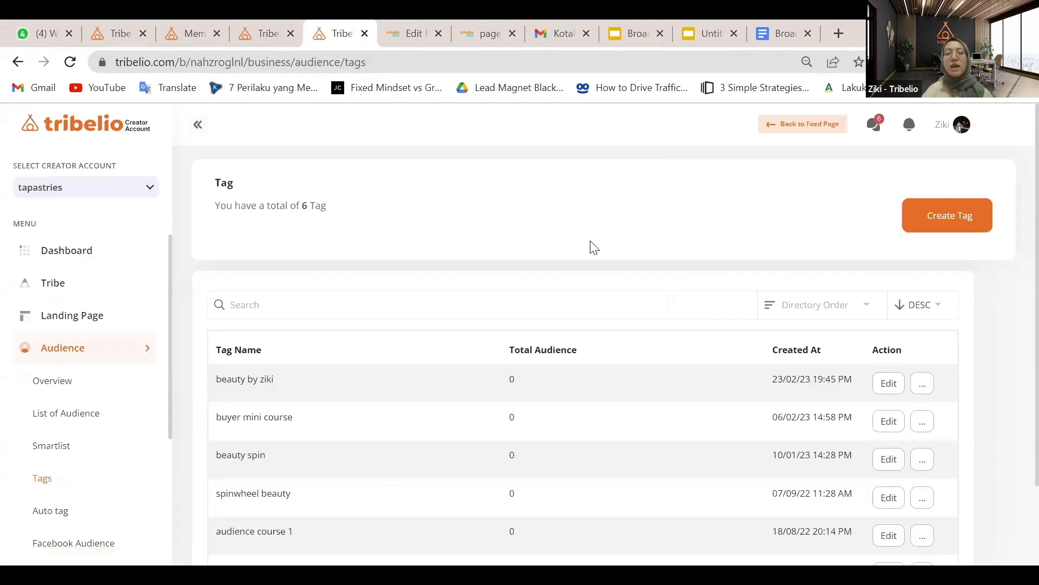
Review the automation steps in the slides, then open Marketing > Automation
{"action": "scroll", "coordinate": [594, 248], "scroll_direction": "down", "scroll_amount": 1}
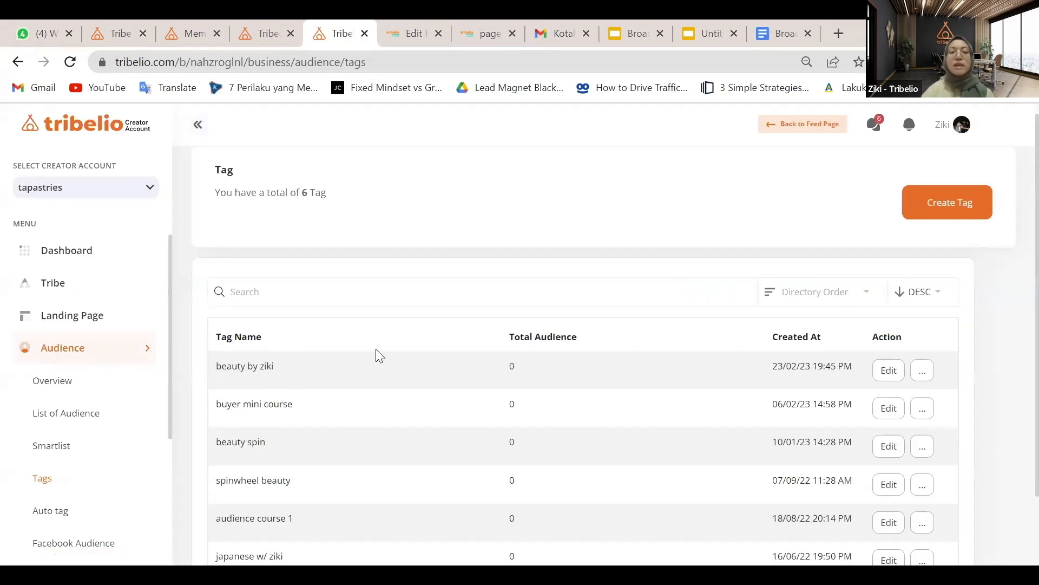
{"action": "left_click", "coordinate": [631, 39]}
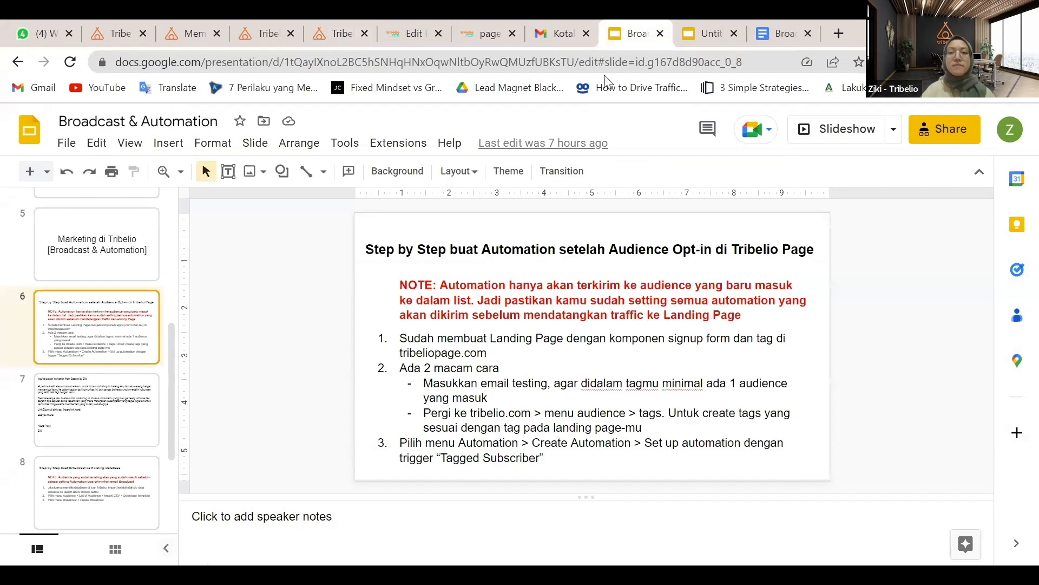
{"action": "left_click", "coordinate": [330, 20]}
{"action": "scroll", "coordinate": [90, 426], "scroll_direction": "down", "scroll_amount": 1}
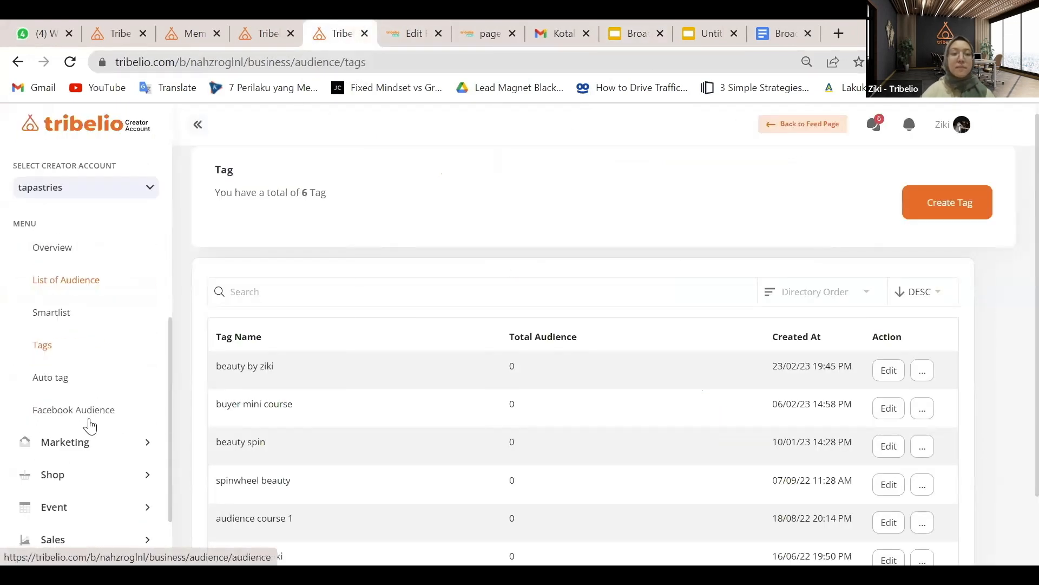
{"action": "left_click", "coordinate": [143, 456]}
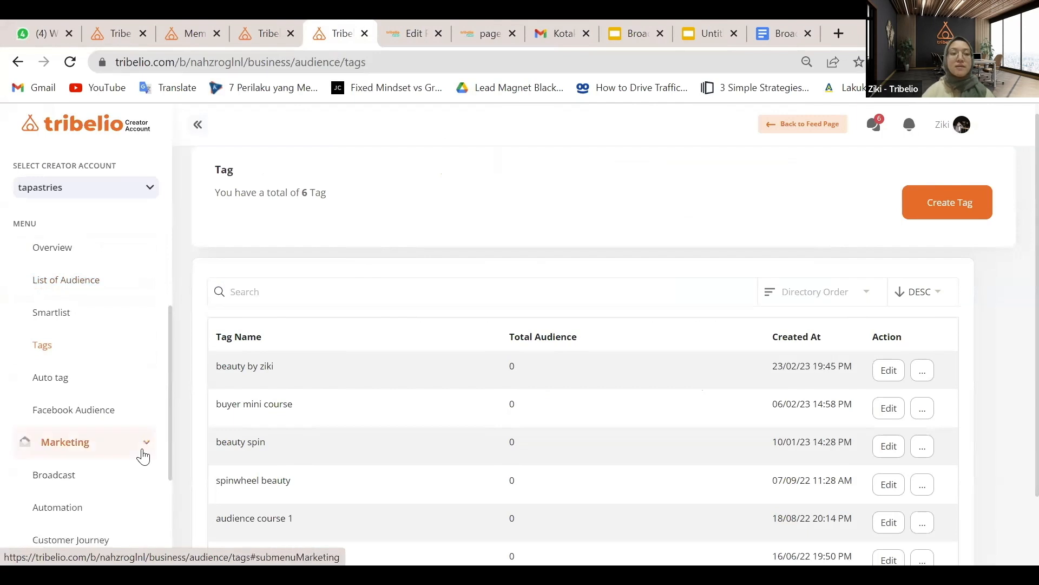
{"action": "scroll", "coordinate": [108, 455], "scroll_direction": "down", "scroll_amount": 3}
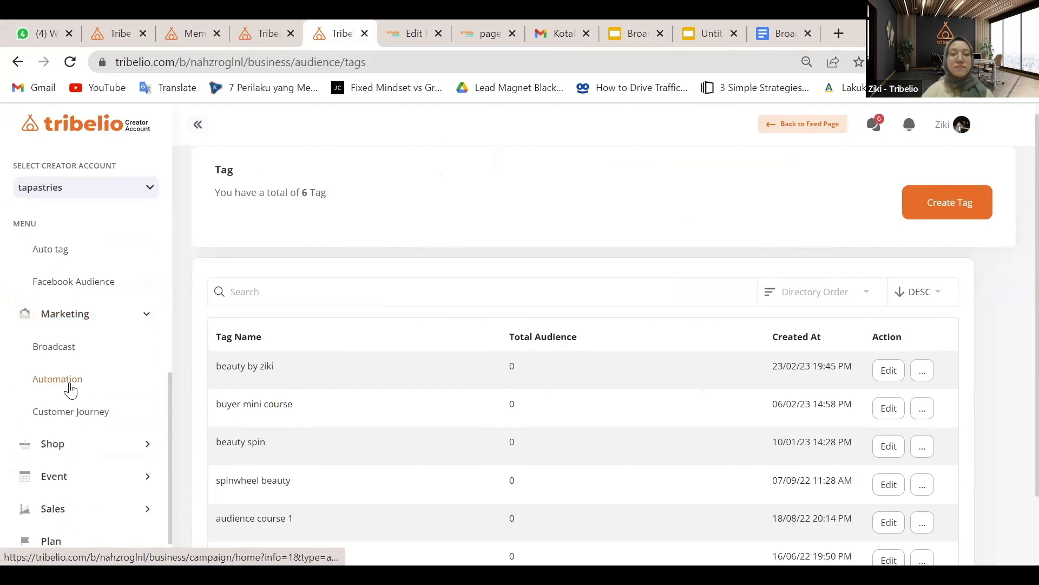
{"action": "left_click", "coordinate": [58, 378]}
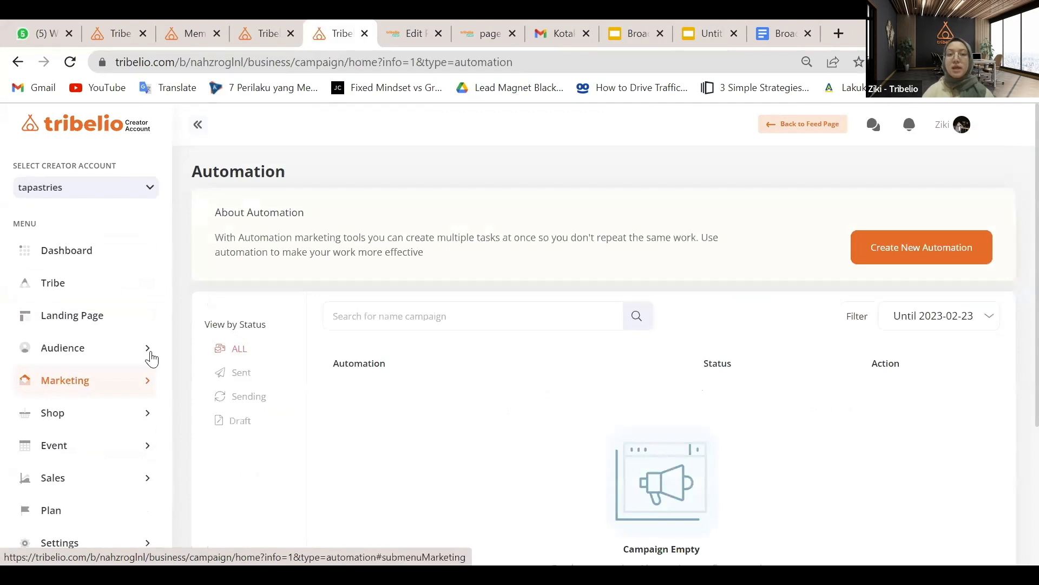
Start a new automation to reach the Choose Automation Event dialog
{"action": "left_click", "coordinate": [932, 261]}
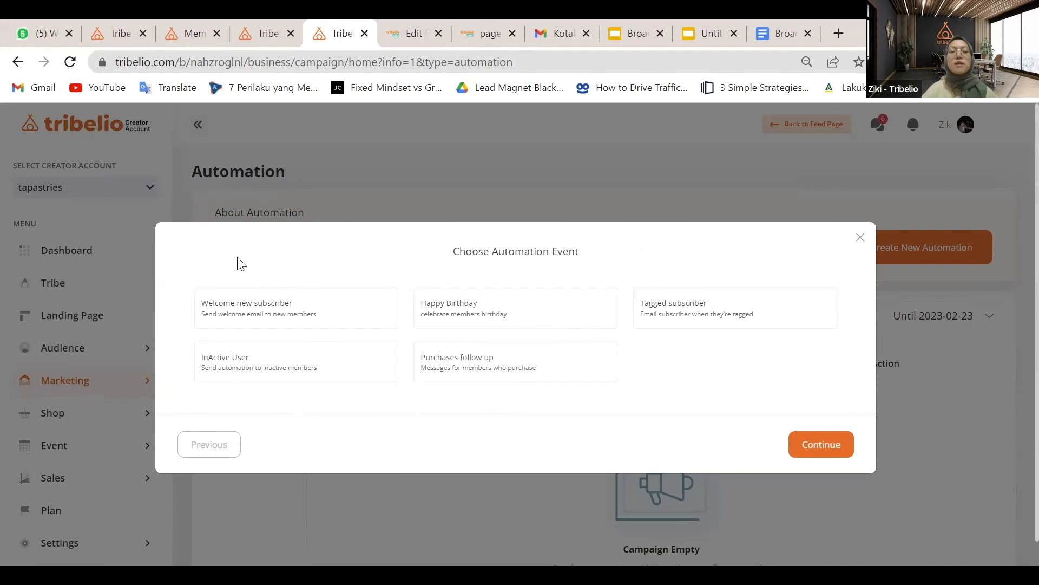
Pick the Tagged subscriber trigger and create the automation 'Welcome Audience 23 Feb'
{"action": "left_click", "coordinate": [691, 320]}
{"action": "left_click", "coordinate": [829, 447]}
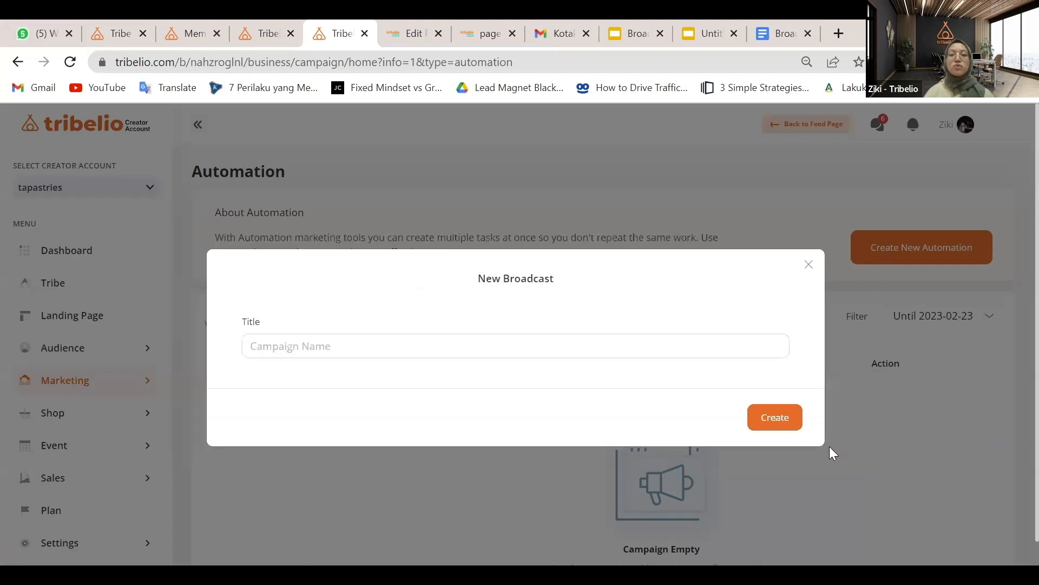
{"action": "left_click", "coordinate": [545, 348]}
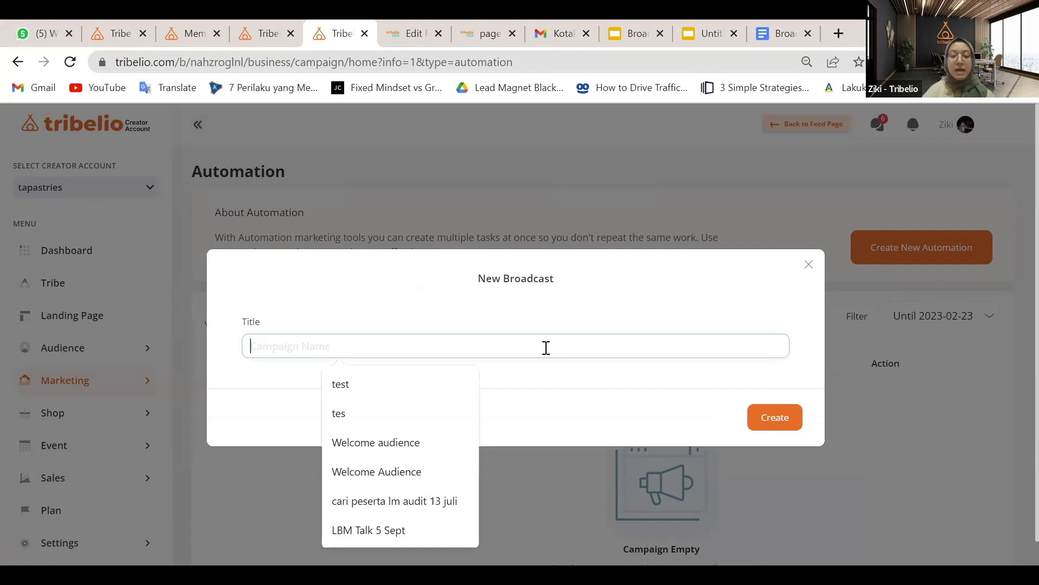
{"action": "type", "text": "Wel"}
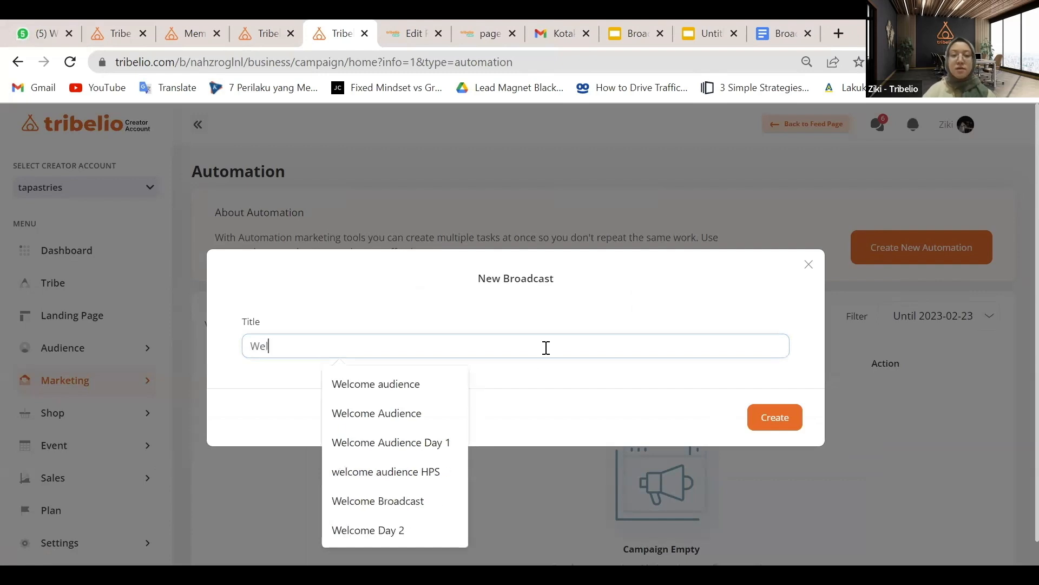
{"action": "type", "text": "come"}
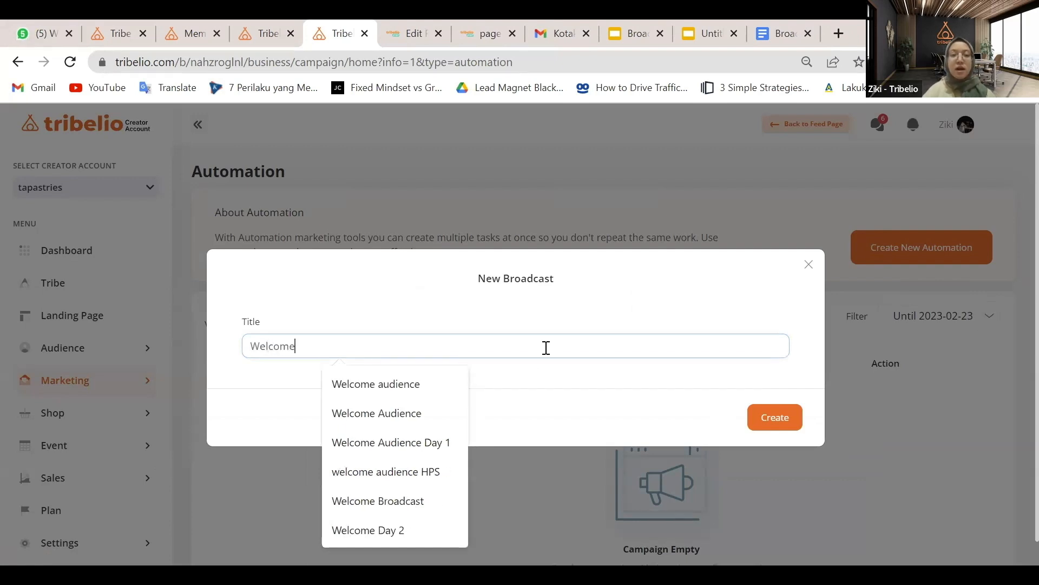
{"action": "type", "text": " Audience"}
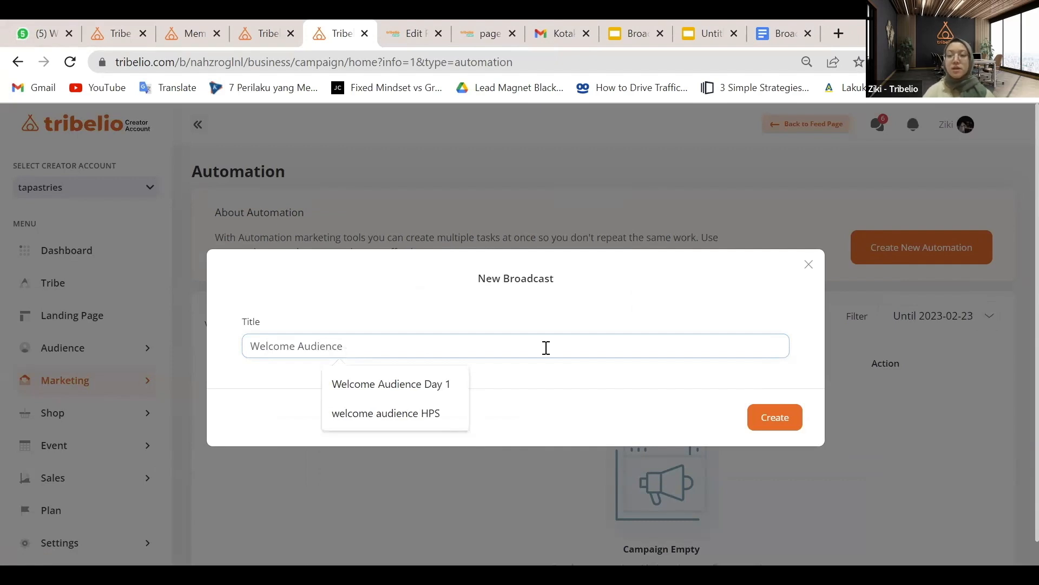
{"action": "type", "text": " 23 Feb"}
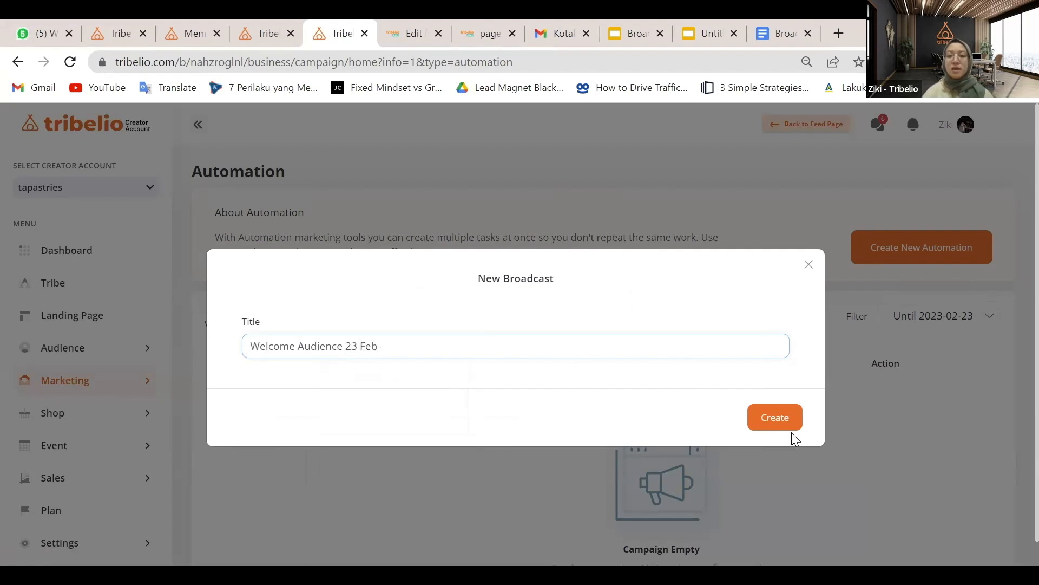
{"action": "left_click", "coordinate": [775, 418]}
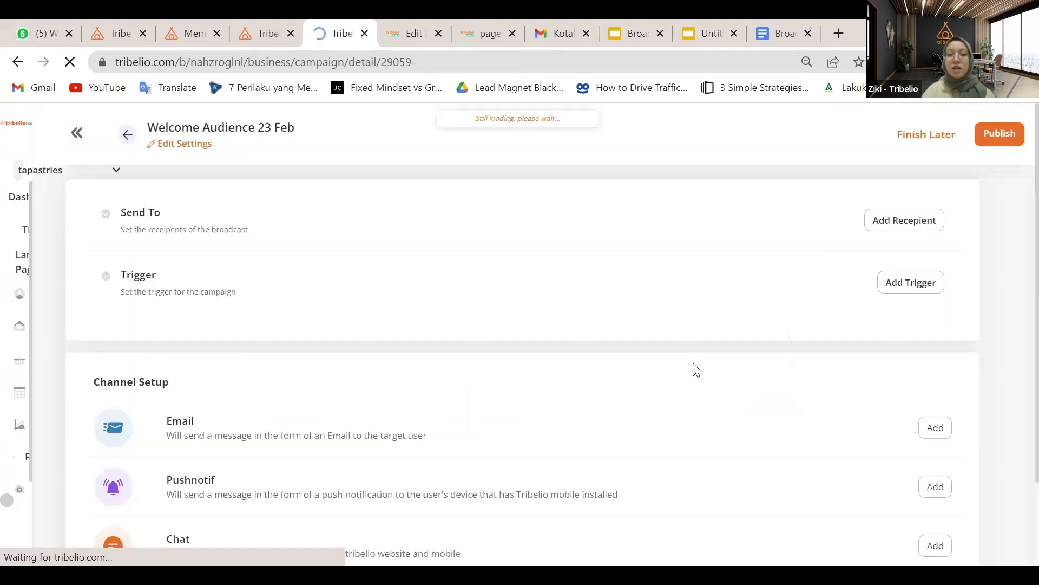
Add an Email channel from the automation's Channel Setup section
{"action": "scroll", "coordinate": [695, 368], "scroll_direction": "down", "scroll_amount": 2}
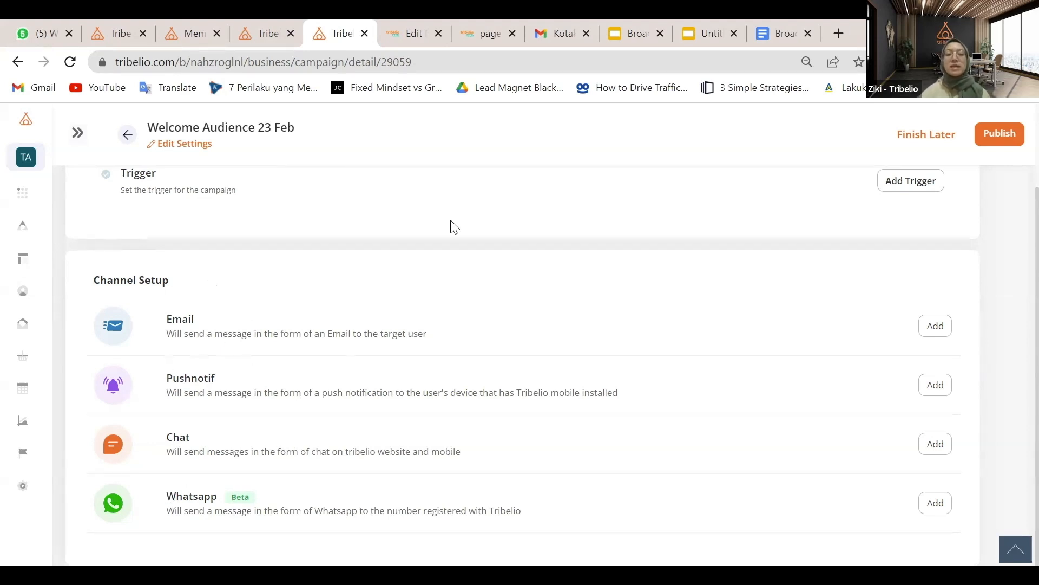
{"action": "scroll", "coordinate": [792, 249], "scroll_direction": "up", "scroll_amount": 1}
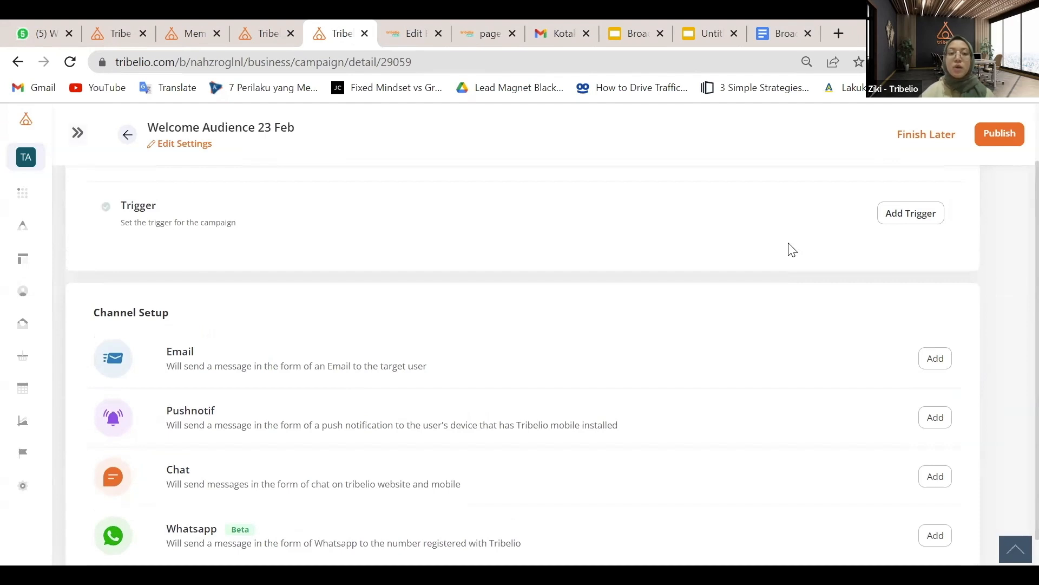
{"action": "scroll", "coordinate": [487, 353], "scroll_direction": "down", "scroll_amount": 1}
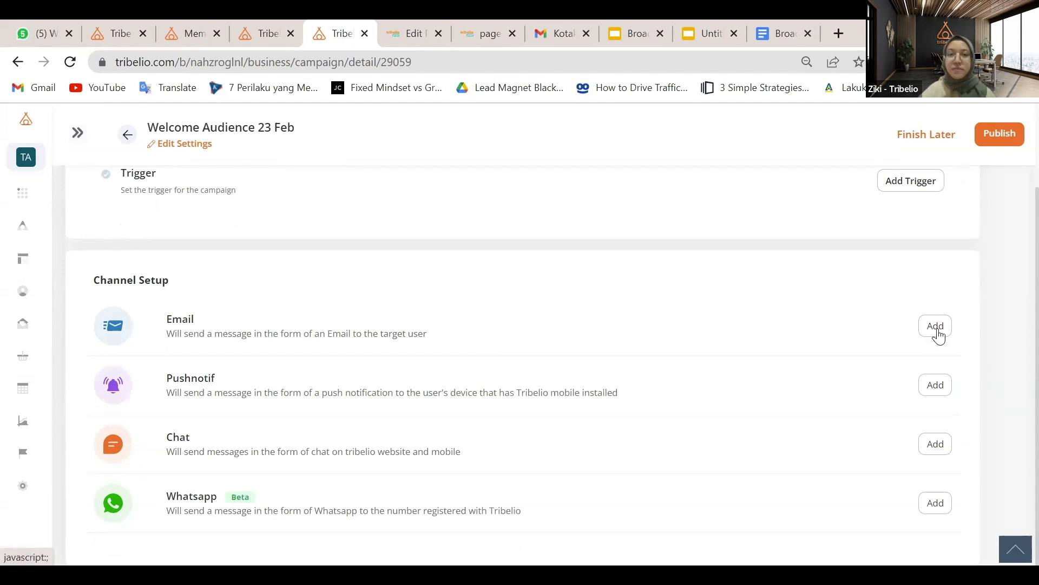
{"action": "scroll", "coordinate": [746, 320], "scroll_direction": "up", "scroll_amount": 2}
{"action": "scroll", "coordinate": [745, 320], "scroll_direction": "down", "scroll_amount": 2}
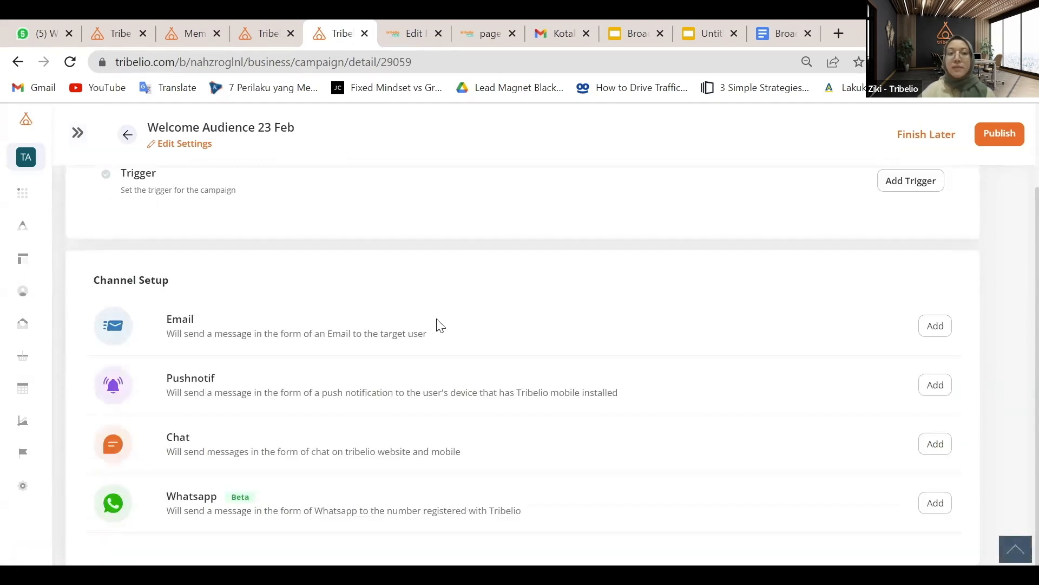
{"action": "left_click", "coordinate": [935, 335]}
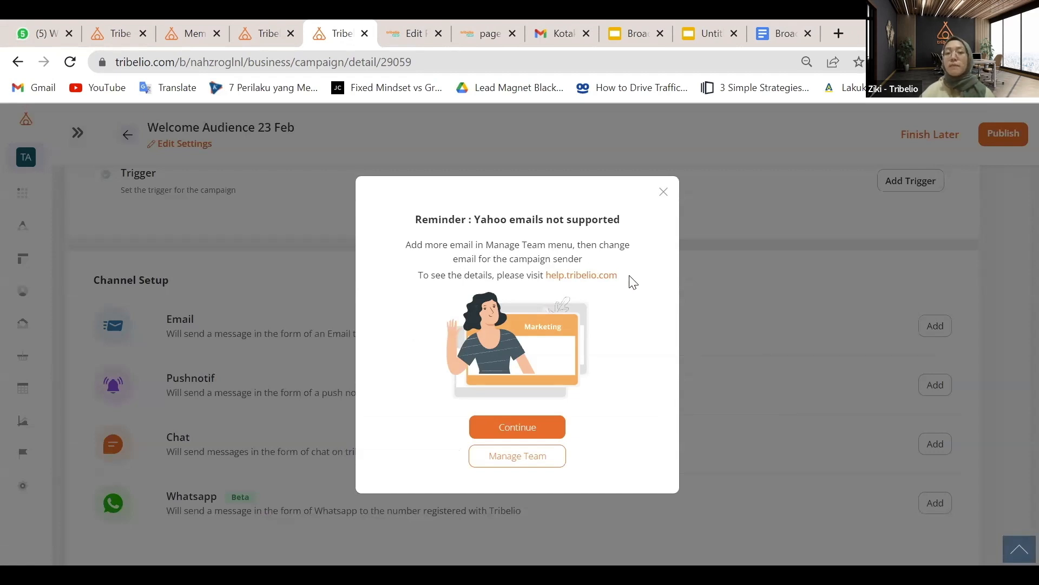
Dismiss the Yahoo reminder, try a Plain Text message design, then return to the email form
{"action": "left_click", "coordinate": [533, 427]}
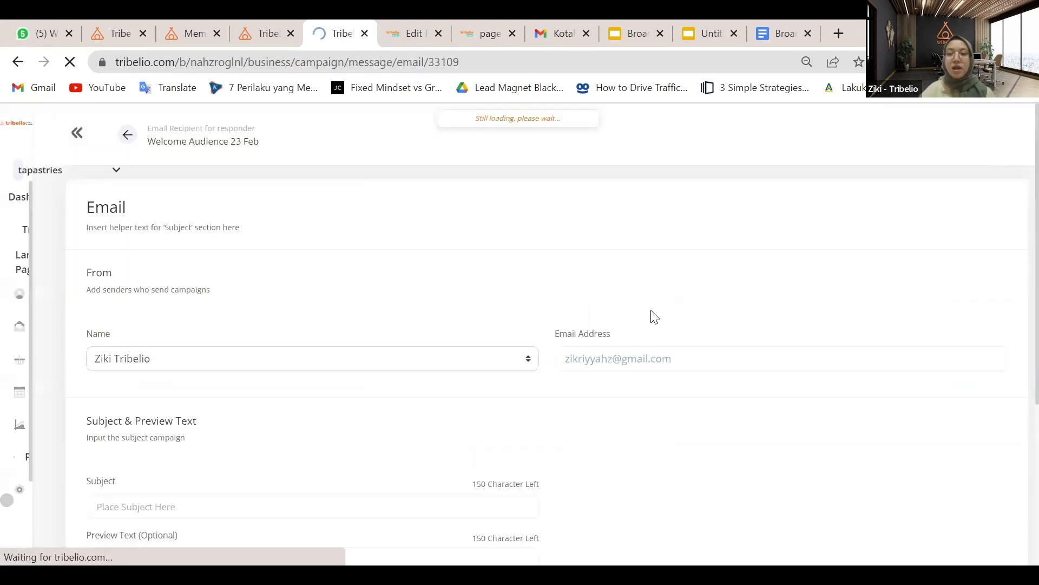
{"action": "scroll", "coordinate": [975, 403], "scroll_direction": "down", "scroll_amount": 5}
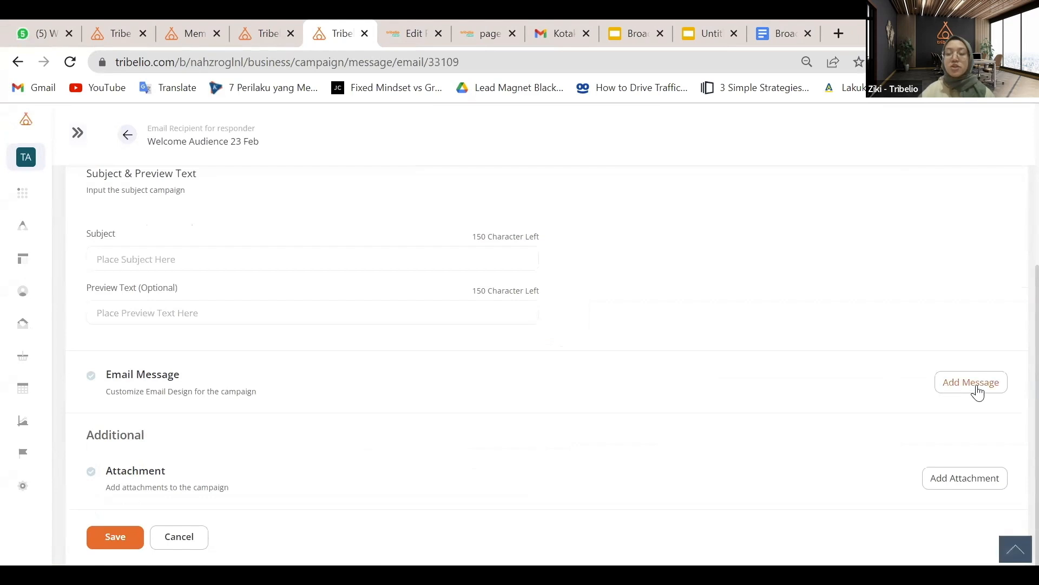
{"action": "left_click", "coordinate": [979, 390]}
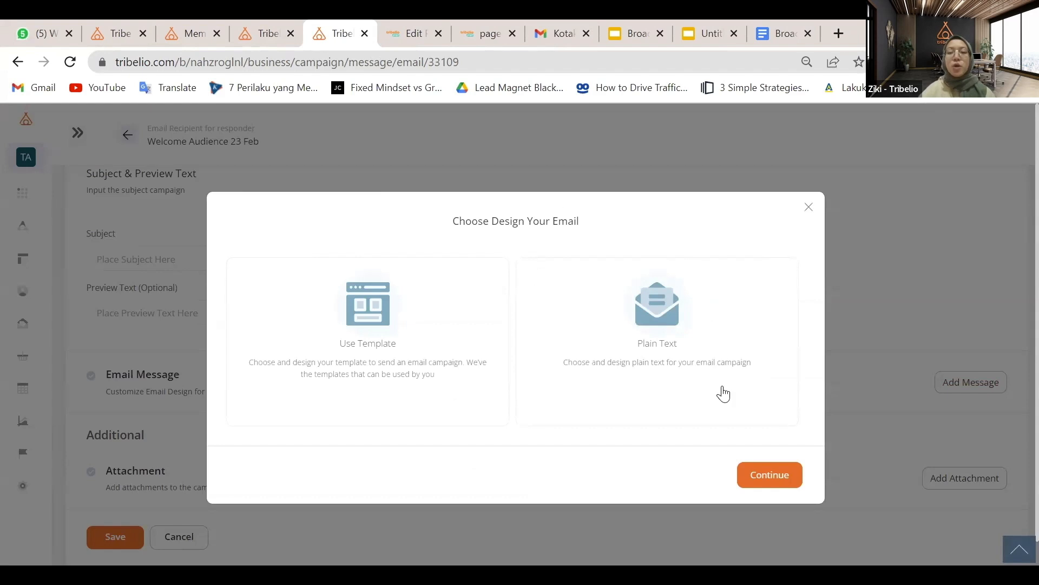
{"action": "left_click", "coordinate": [645, 367]}
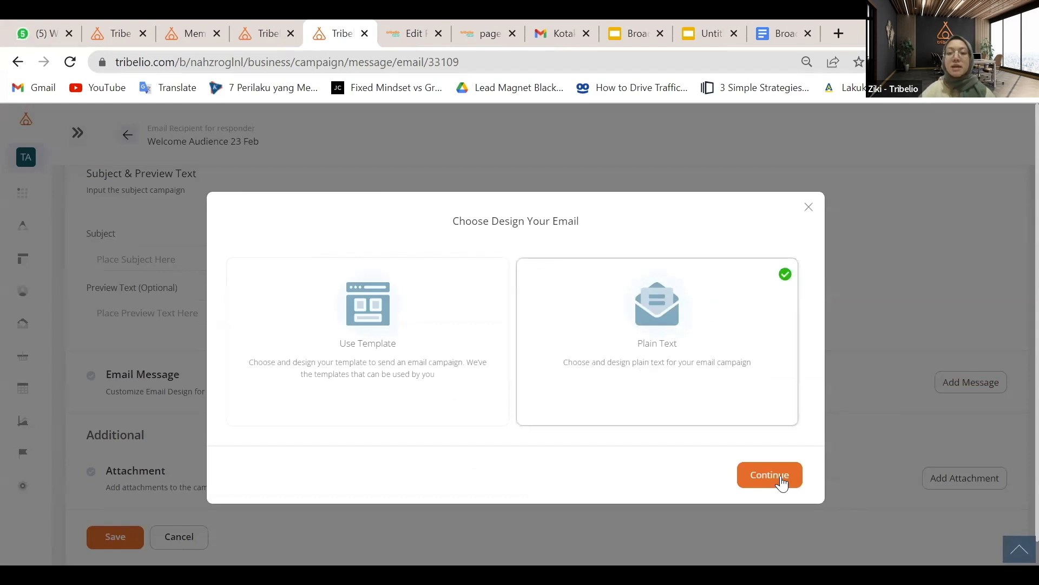
{"action": "left_click", "coordinate": [780, 476]}
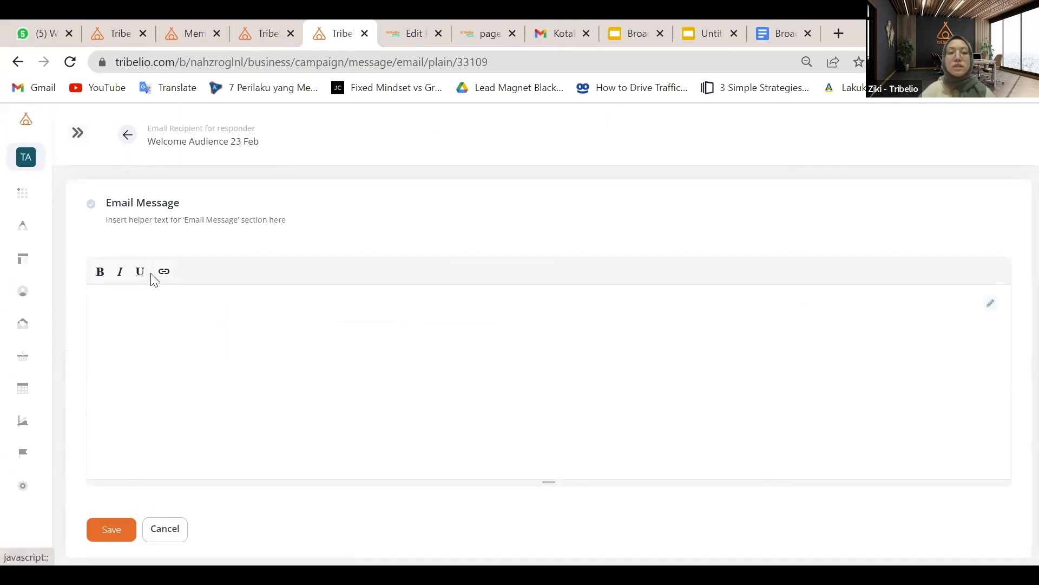
{"action": "left_click", "coordinate": [125, 145]}
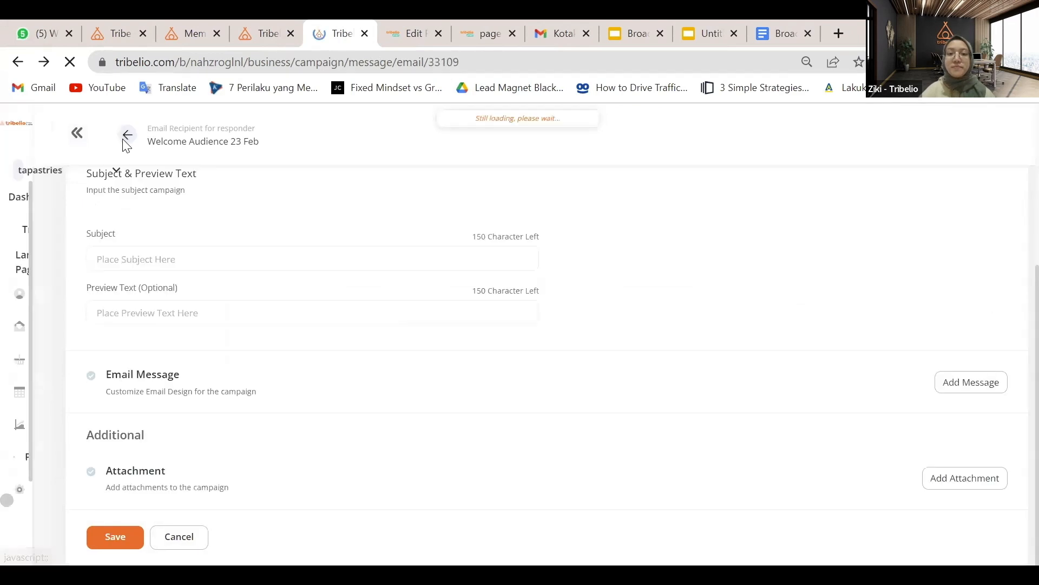
Choose Use Template, then Create From Existing Template, and open the Blank Template
{"action": "left_click", "coordinate": [967, 386]}
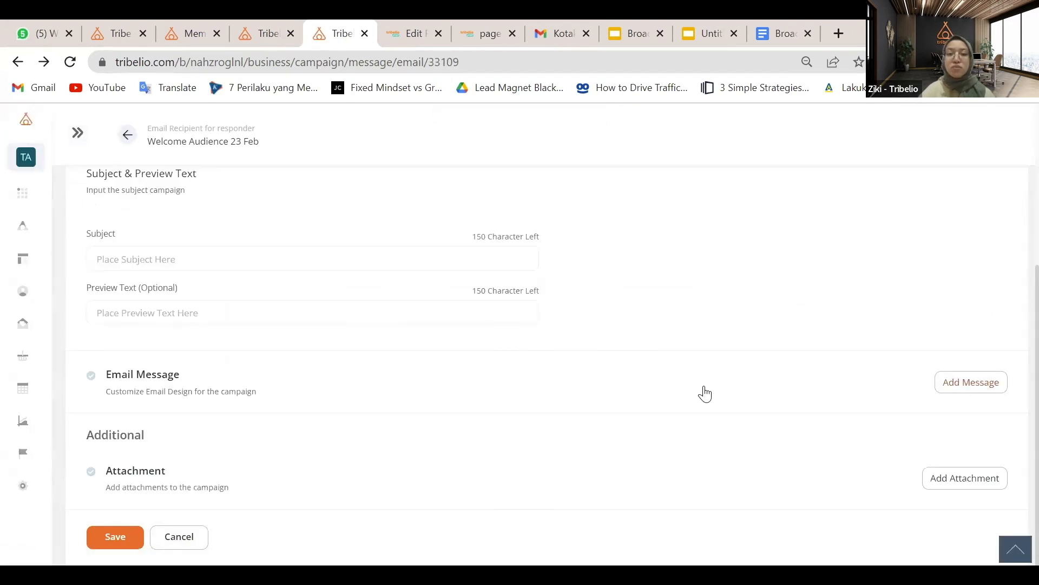
{"action": "left_click", "coordinate": [405, 360]}
{"action": "left_click", "coordinate": [780, 489]}
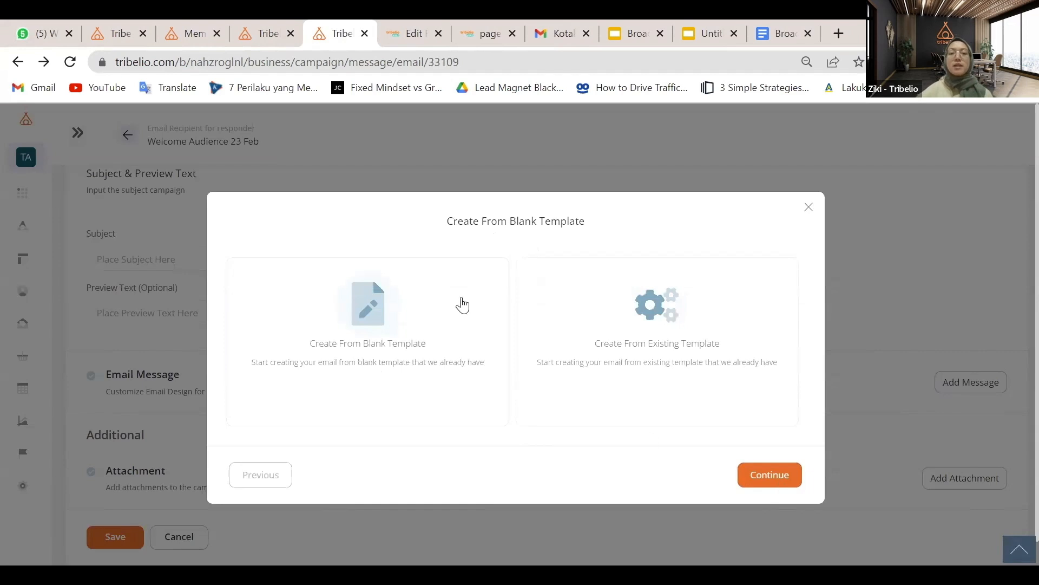
{"action": "left_click", "coordinate": [462, 305]}
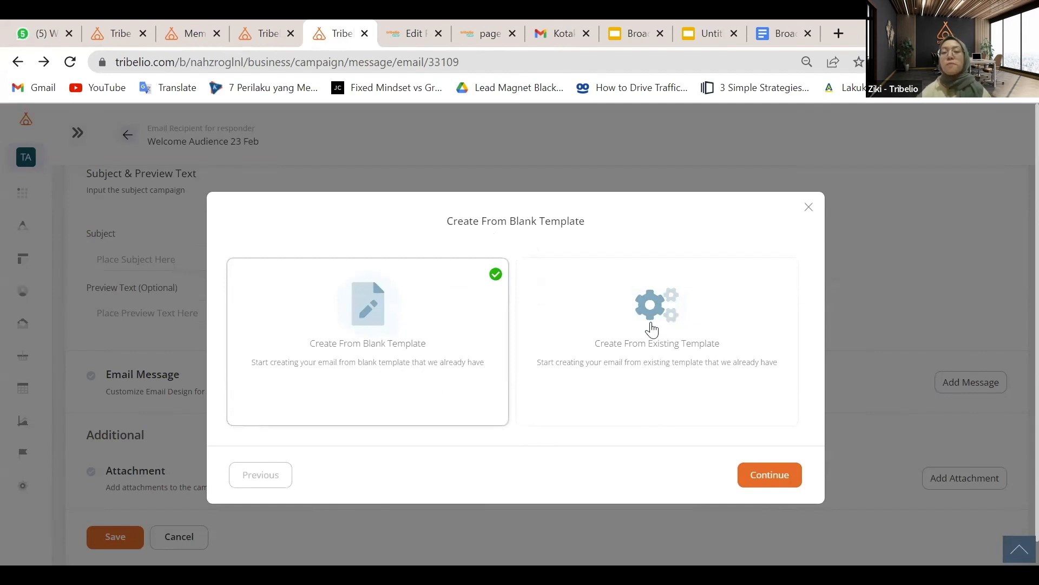
{"action": "left_click", "coordinate": [651, 328]}
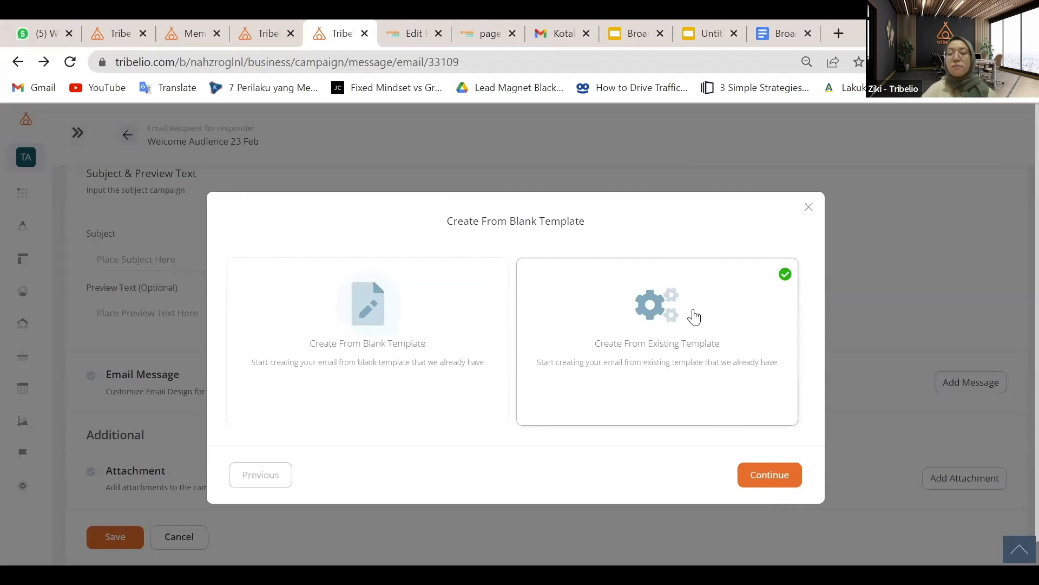
{"action": "left_click", "coordinate": [773, 472]}
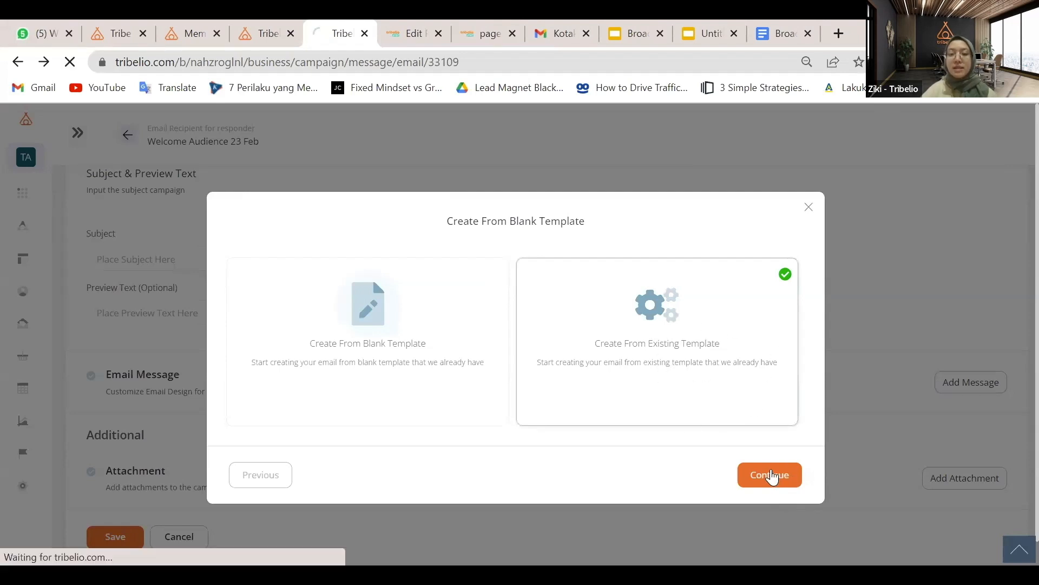
{"action": "scroll", "coordinate": [679, 366], "scroll_direction": "down", "scroll_amount": 3}
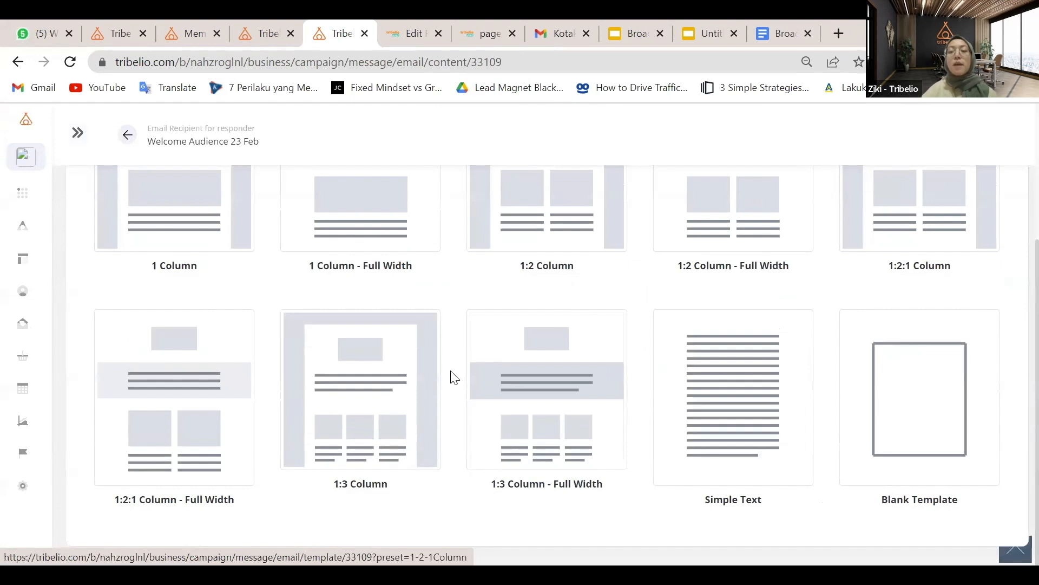
{"action": "left_click", "coordinate": [889, 413]}
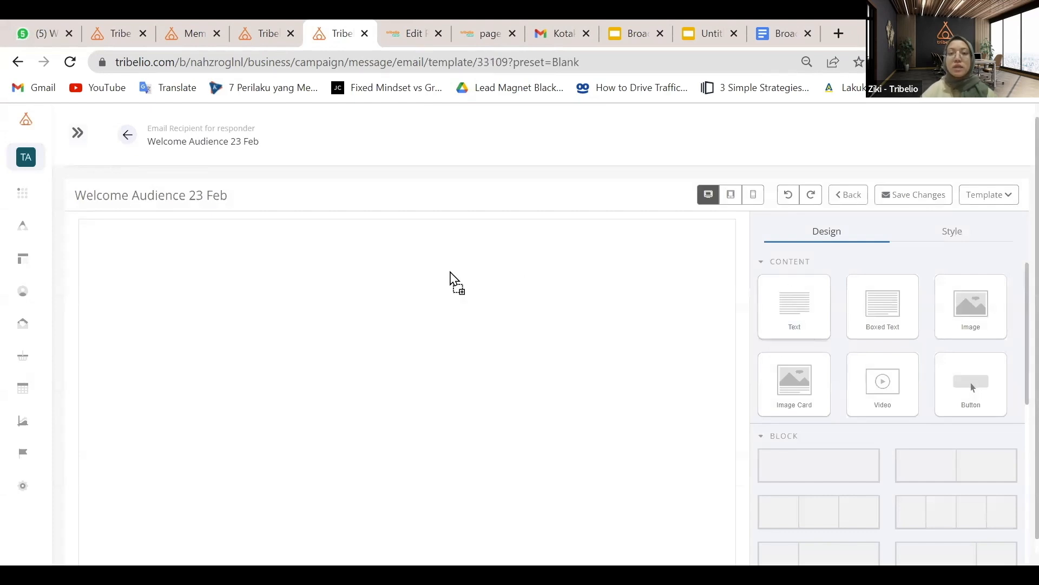
Drop a Text block at the top of the email and delete its Lorem ipsum placeholder
{"action": "left_click_drag", "start_coordinate": [451, 271], "coordinate": [523, 275]}
{"action": "left_click", "coordinate": [525, 281]}
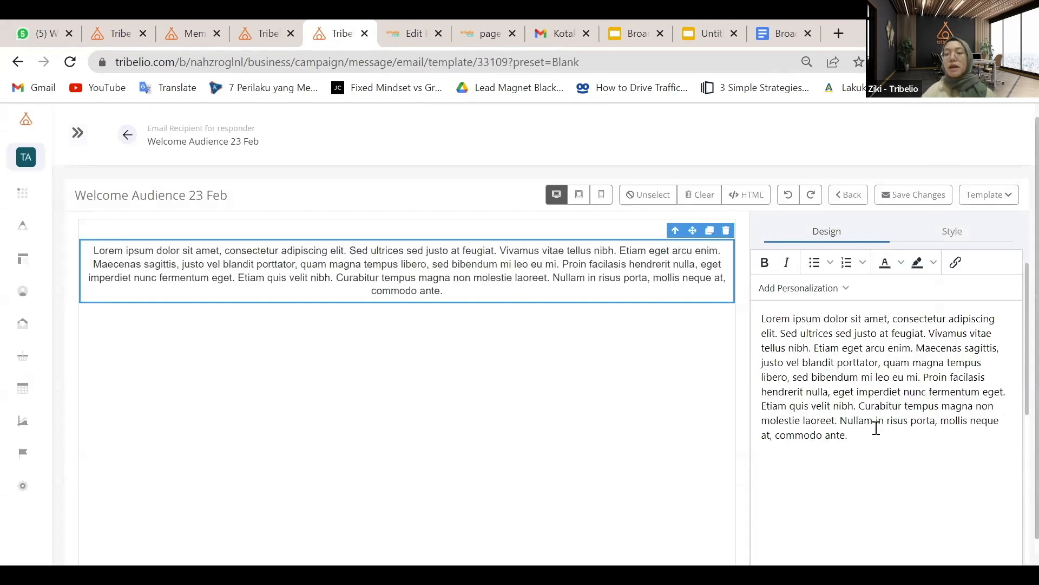
{"action": "left_click_drag", "start_coordinate": [863, 437], "coordinate": [754, 316]}
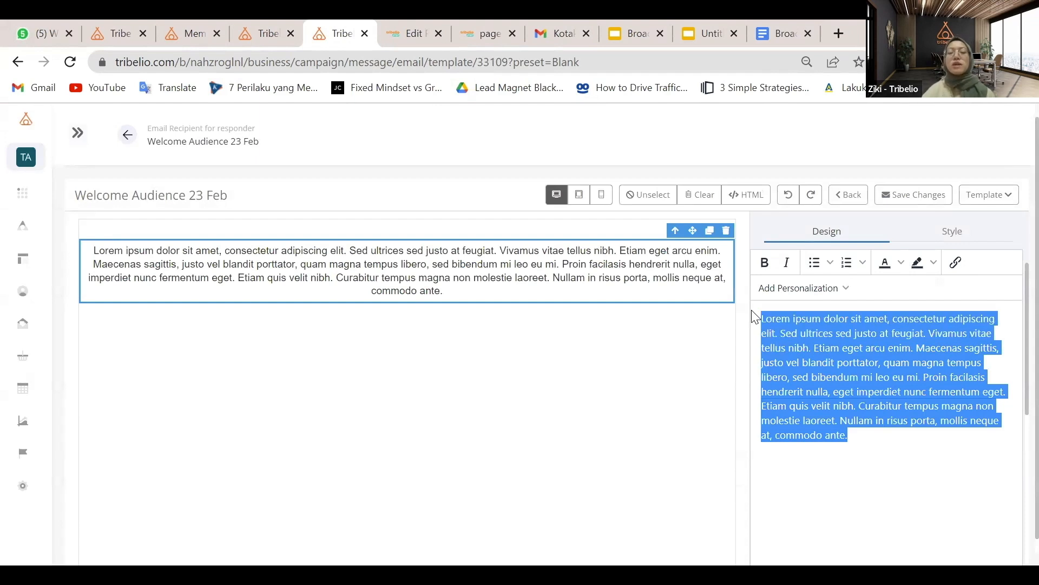
{"action": "key", "text": "BackSpace"}
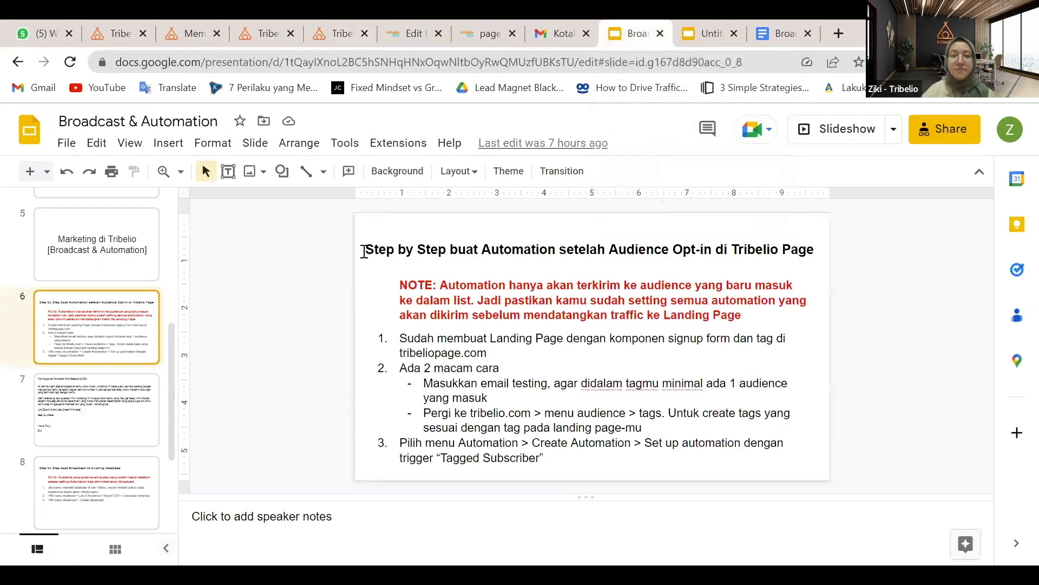
Copy the invitation message text from slide 7 and return to the Tribelio email editor
{"action": "scroll", "coordinate": [364, 251], "scroll_direction": "down", "scroll_amount": 1}
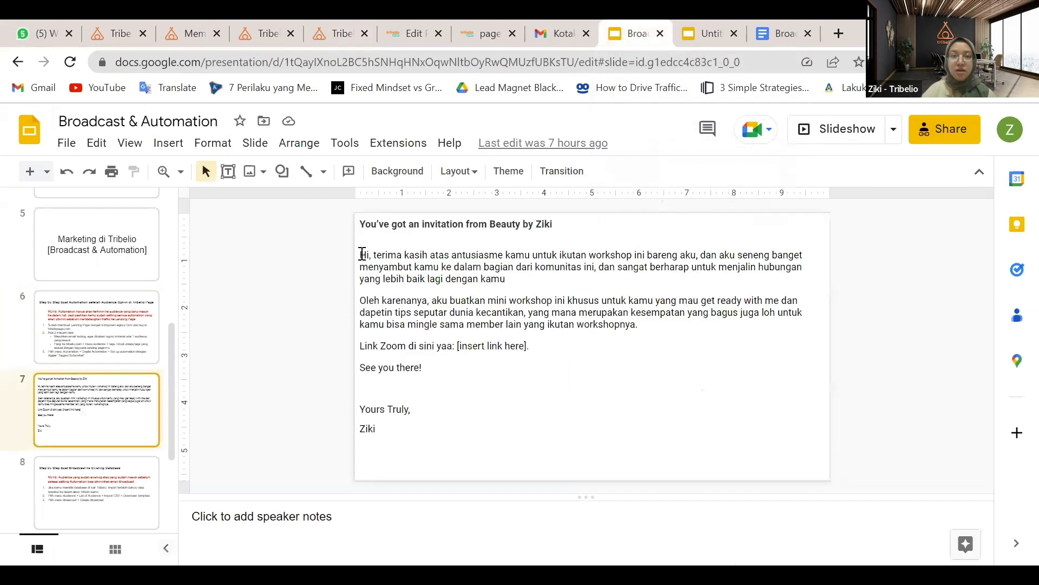
{"action": "left_click_drag", "start_coordinate": [365, 261], "coordinate": [419, 324]}
{"action": "key", "text": "ctrl+c"}
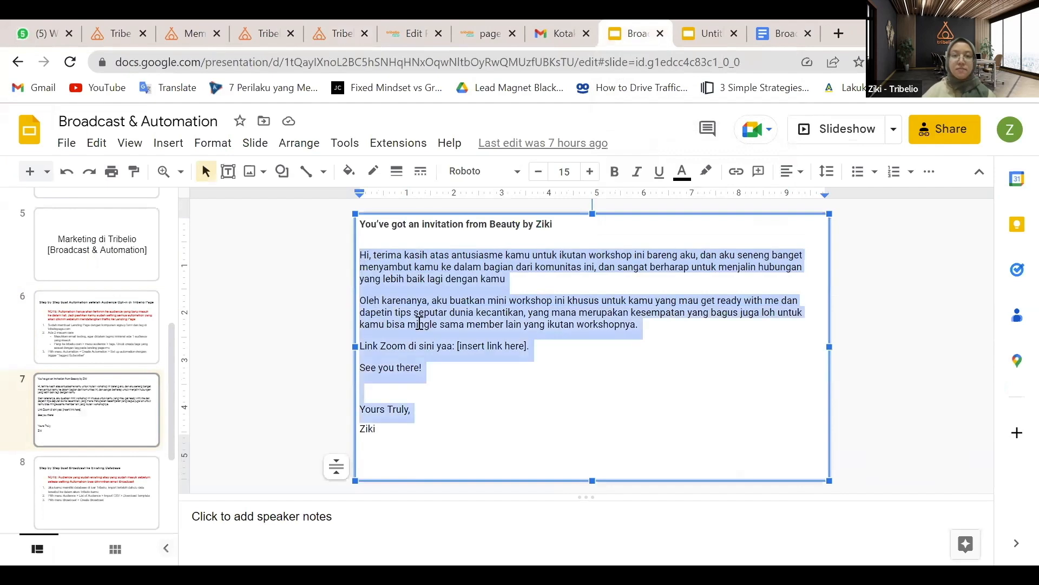
{"action": "left_click", "coordinate": [334, 25]}
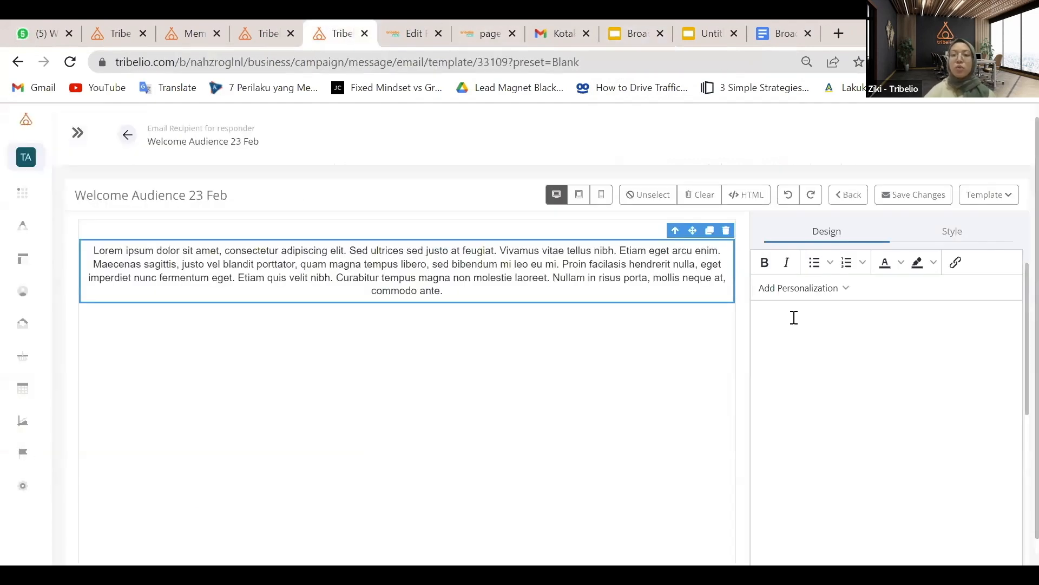
Paste the invitation message into the email text block and add a space after 'Hi'
{"action": "key", "text": "ctrl+v"}
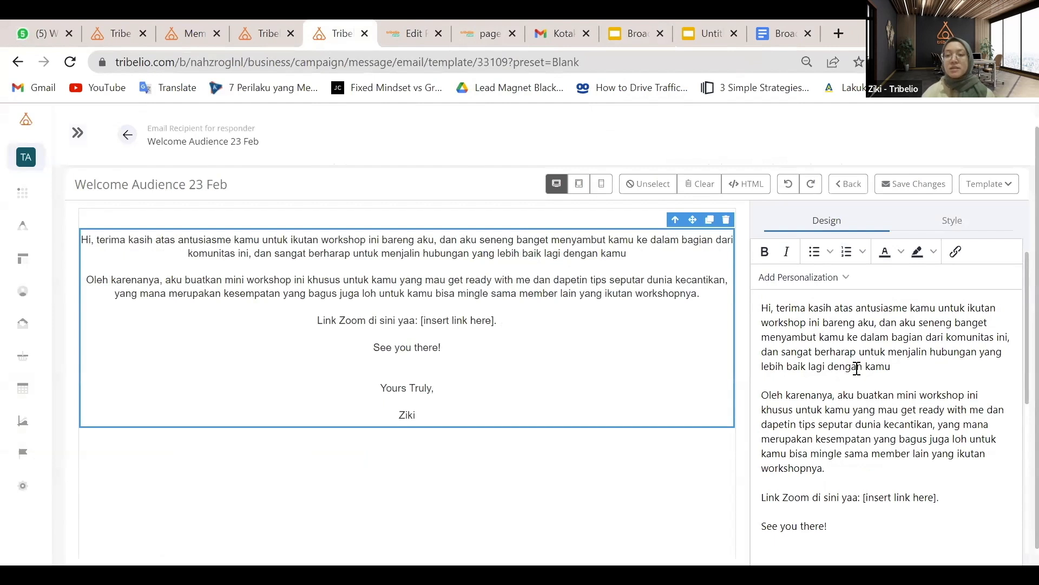
{"action": "scroll", "coordinate": [857, 368], "scroll_direction": "down", "scroll_amount": 3}
{"action": "scroll", "coordinate": [896, 383], "scroll_direction": "down", "scroll_amount": 1}
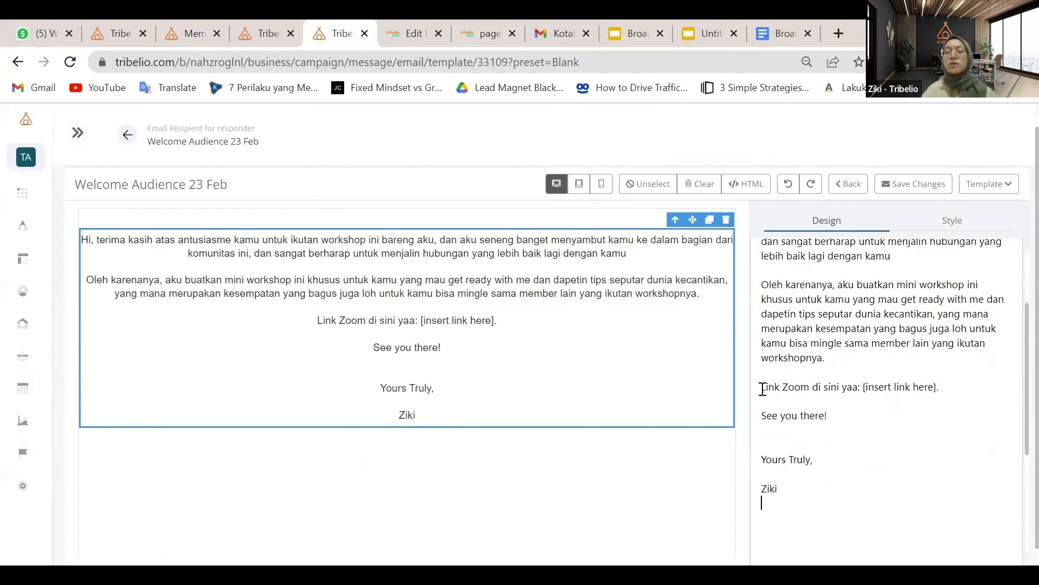
{"action": "scroll", "coordinate": [974, 381], "scroll_direction": "up", "scroll_amount": 3}
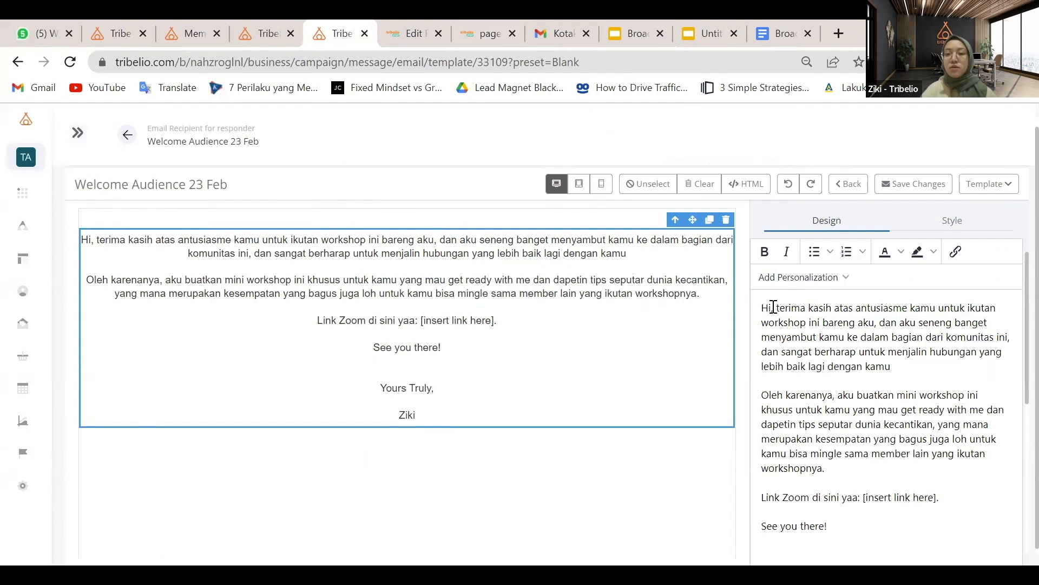
{"action": "scroll", "coordinate": [807, 327], "scroll_direction": "down", "scroll_amount": 1}
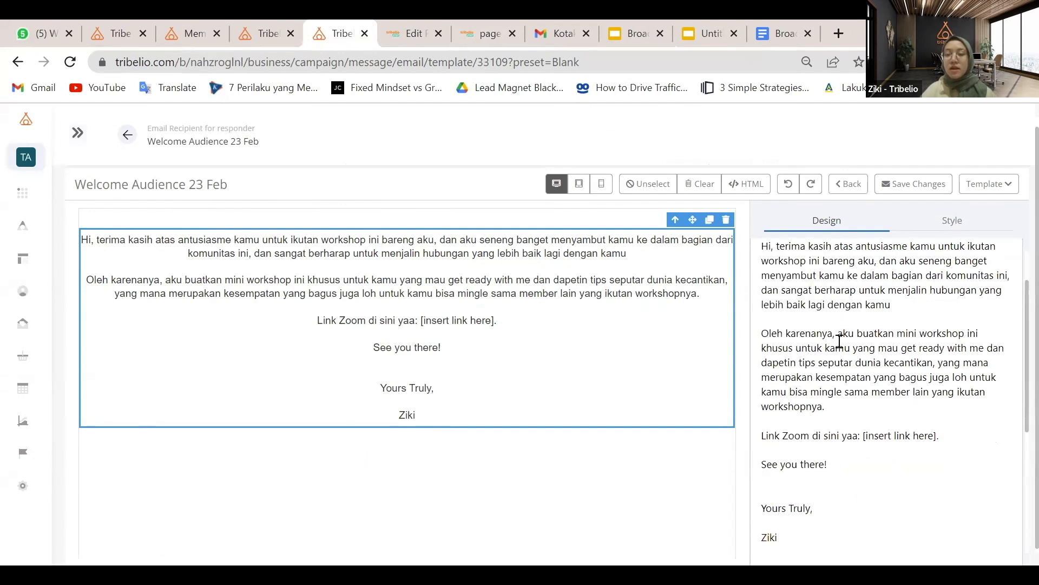
{"action": "scroll", "coordinate": [790, 327], "scroll_direction": "up", "scroll_amount": 1}
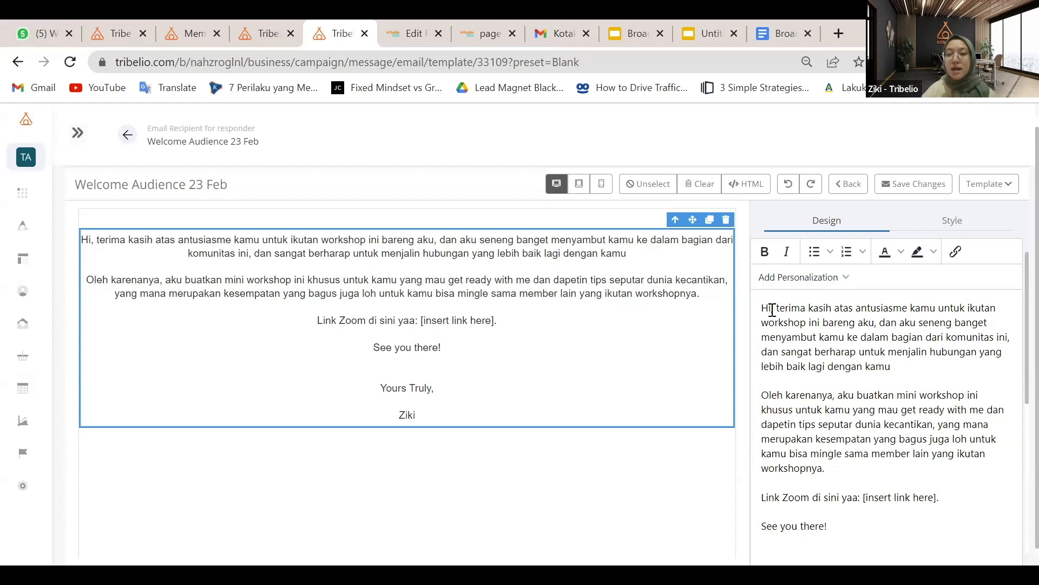
{"action": "left_click", "coordinate": [773, 309]}
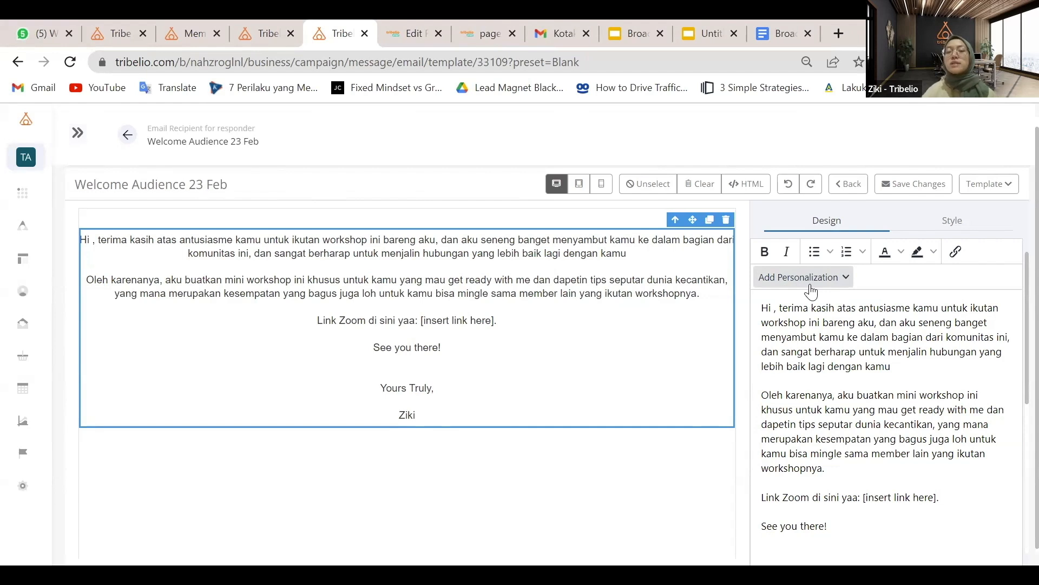
Insert the First Name field after 'Hi' and begin a new paragraph with capitalised 'Terima kasih'
{"action": "left_click", "coordinate": [811, 277]}
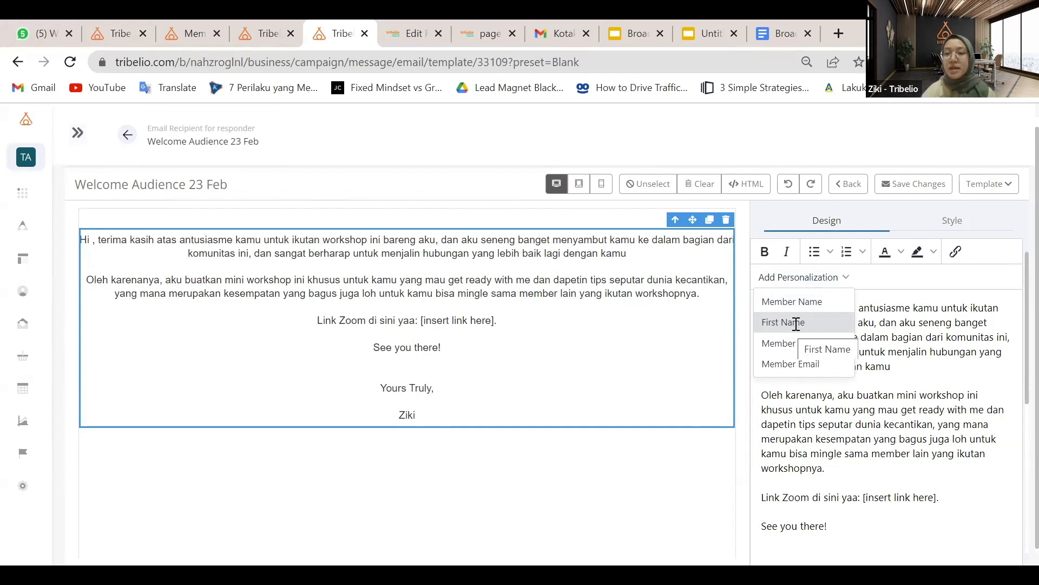
{"action": "left_click", "coordinate": [796, 325]}
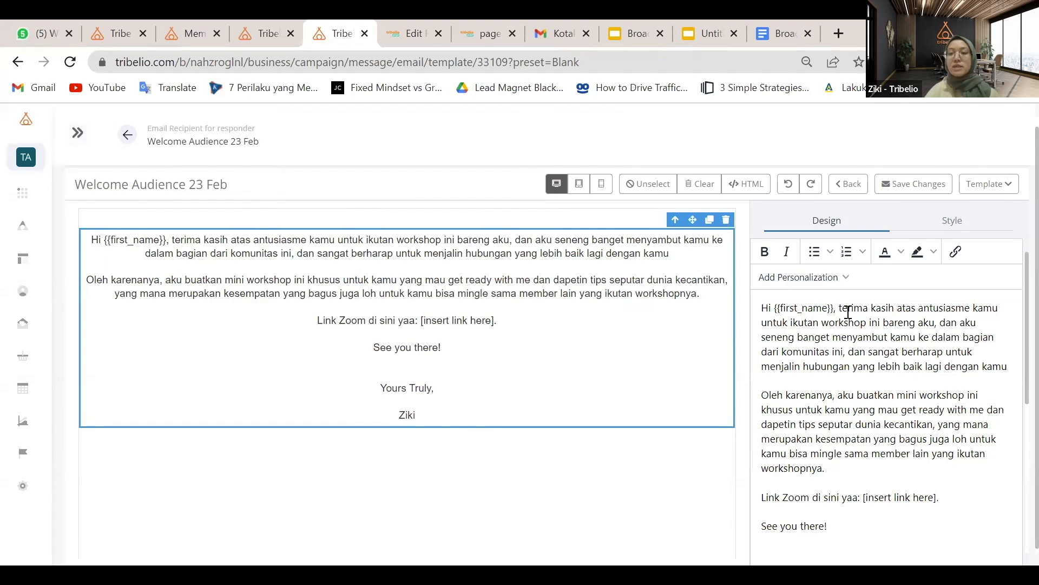
{"action": "key", "text": "Return"}
{"action": "key", "text": "Delete"}
{"action": "type", "text": "T"}
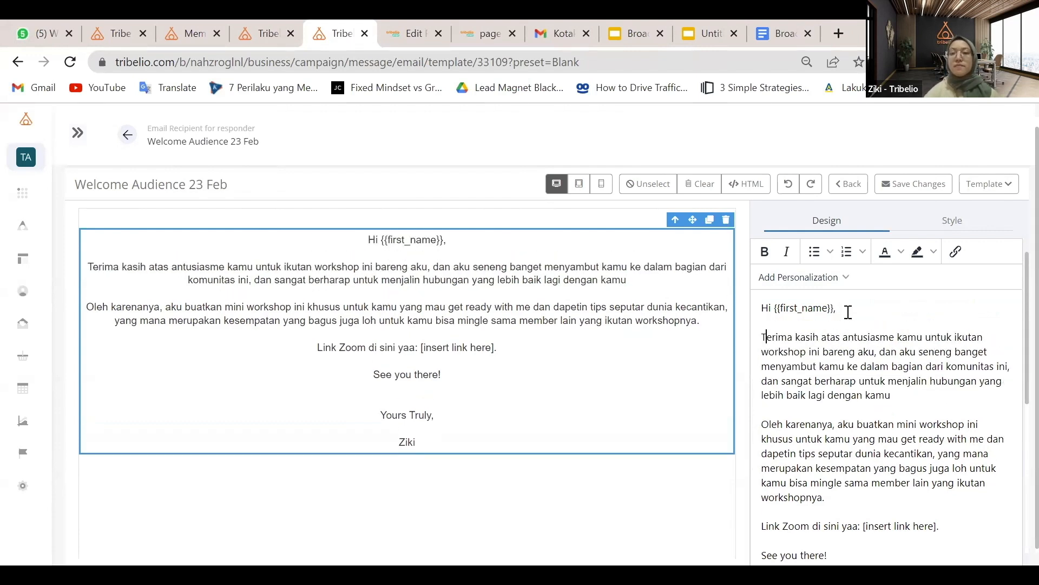
{"action": "scroll", "coordinate": [876, 375], "scroll_direction": "down", "scroll_amount": 1}
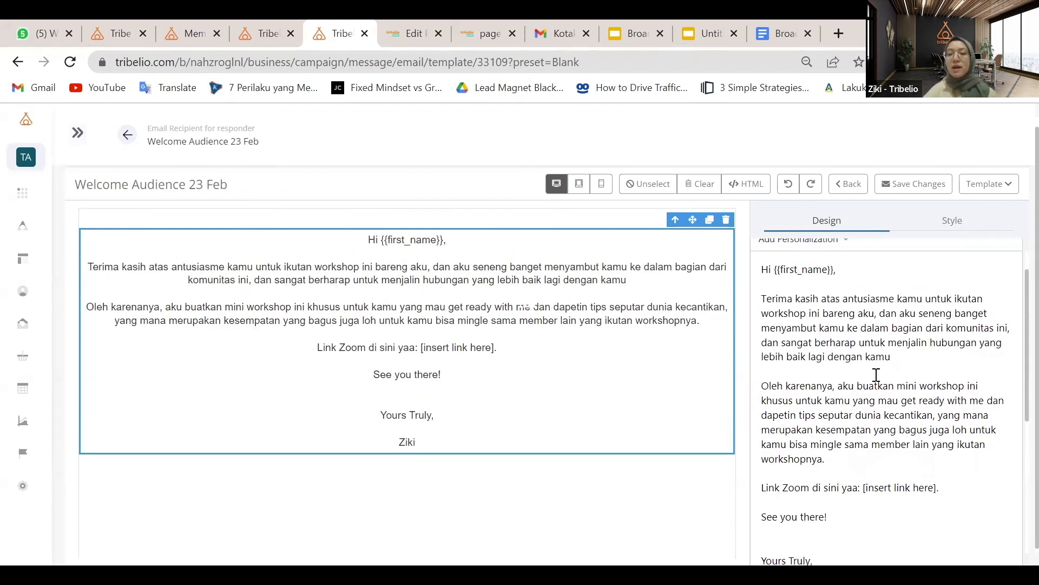
{"action": "scroll", "coordinate": [875, 375], "scroll_direction": "down", "scroll_amount": 1}
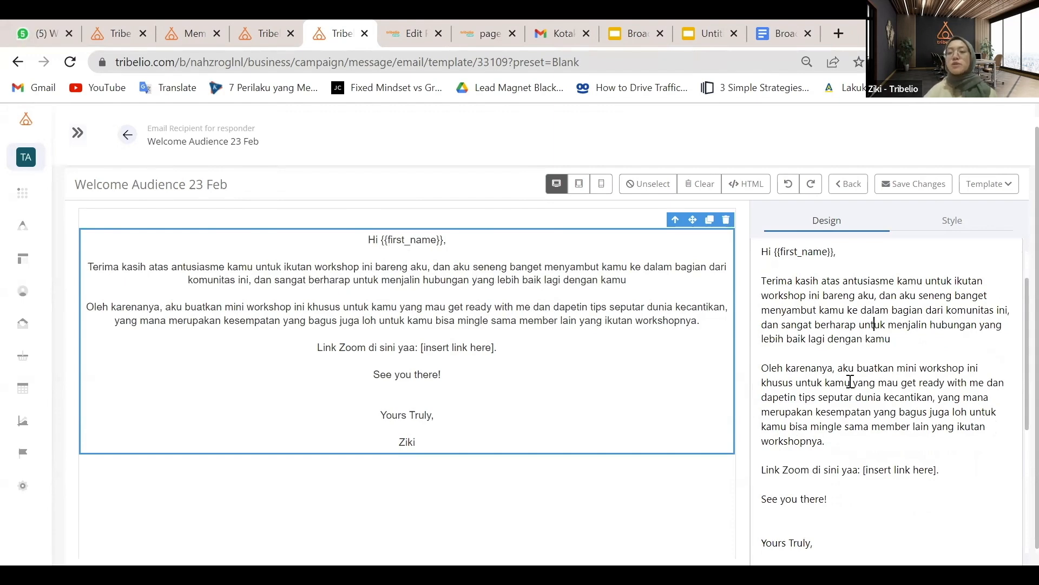
{"action": "left_click", "coordinate": [884, 380]}
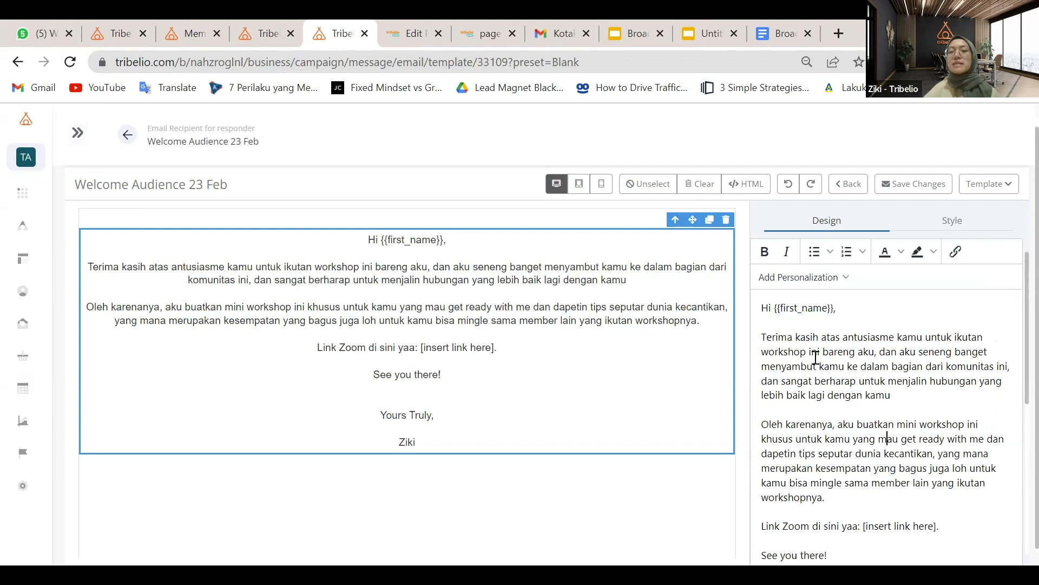
{"action": "left_click", "coordinate": [822, 322]}
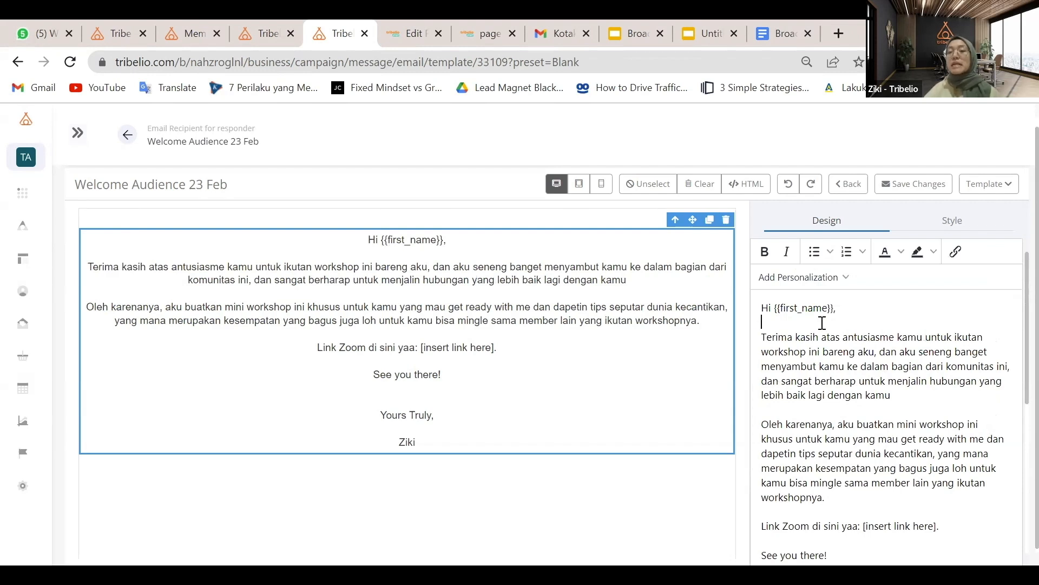
{"action": "left_click", "coordinate": [892, 376]}
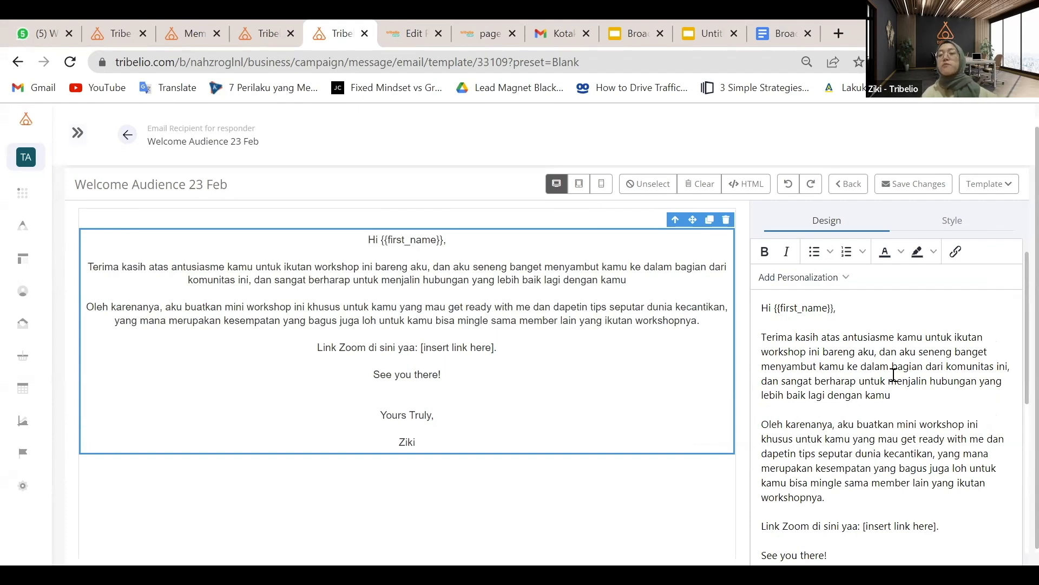
{"action": "scroll", "coordinate": [893, 374], "scroll_direction": "down", "scroll_amount": 1}
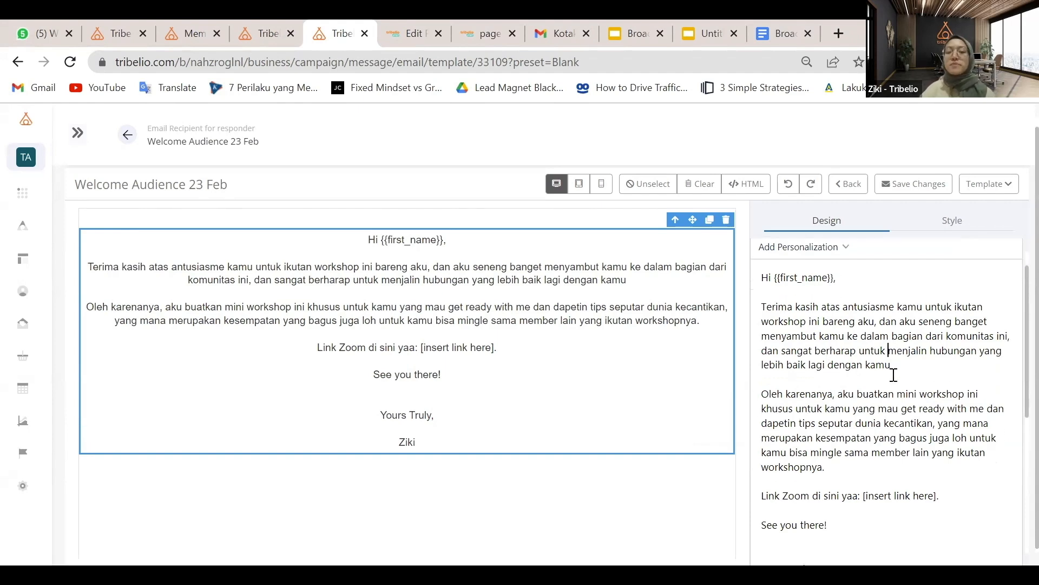
{"action": "scroll", "coordinate": [894, 373], "scroll_direction": "down", "scroll_amount": 4}
{"action": "scroll", "coordinate": [887, 302], "scroll_direction": "up", "scroll_amount": 3}
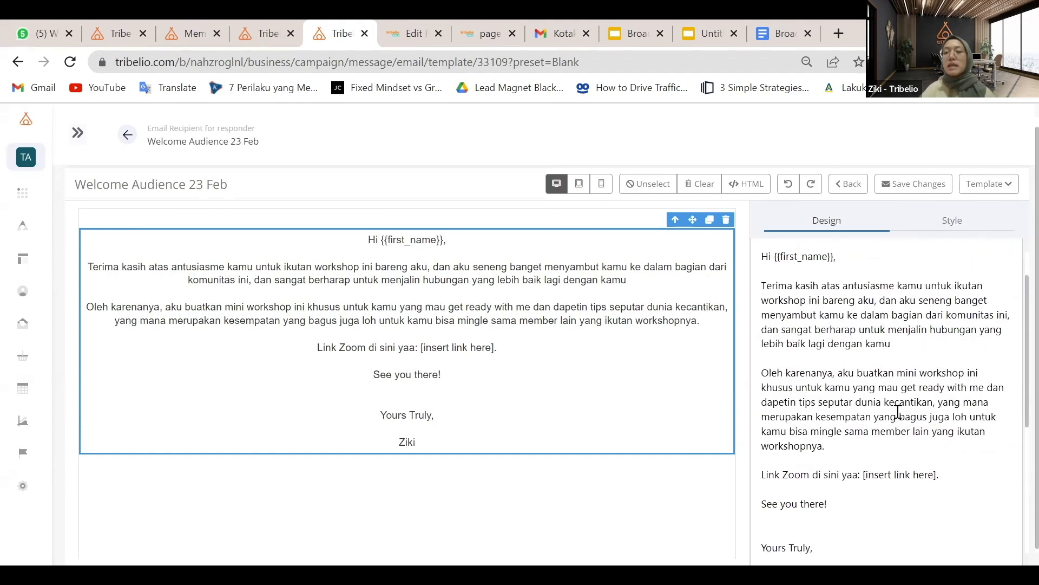
{"action": "left_click", "coordinate": [963, 477]}
{"action": "scroll", "coordinate": [963, 476], "scroll_direction": "down", "scroll_amount": 2}
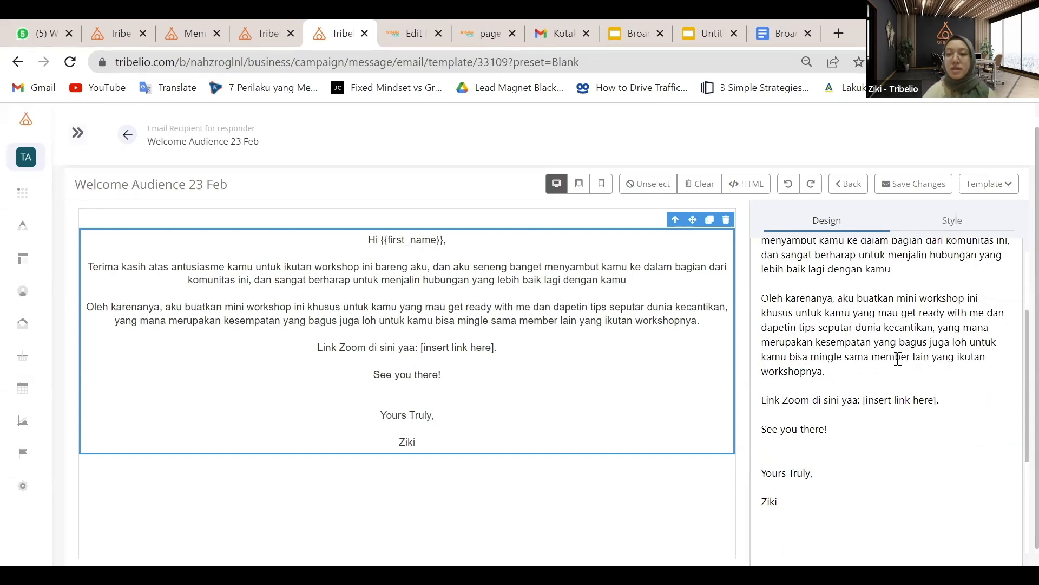
{"action": "scroll", "coordinate": [951, 254], "scroll_direction": "up", "scroll_amount": 3}
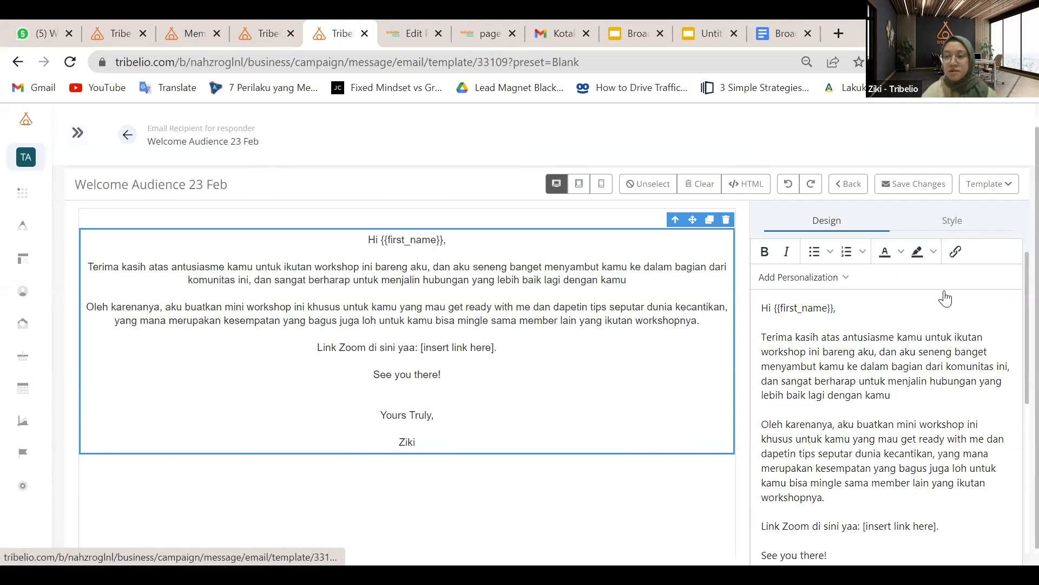
Set the text block's alignment to justify in its style settings
{"action": "left_click", "coordinate": [952, 221]}
{"action": "left_click", "coordinate": [985, 403]}
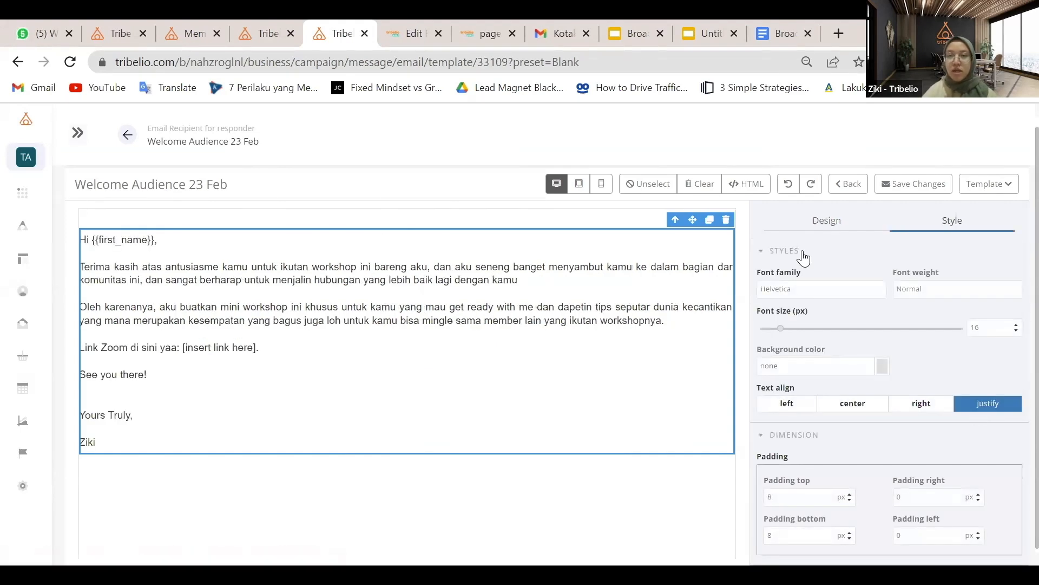
{"action": "left_click", "coordinate": [825, 227]}
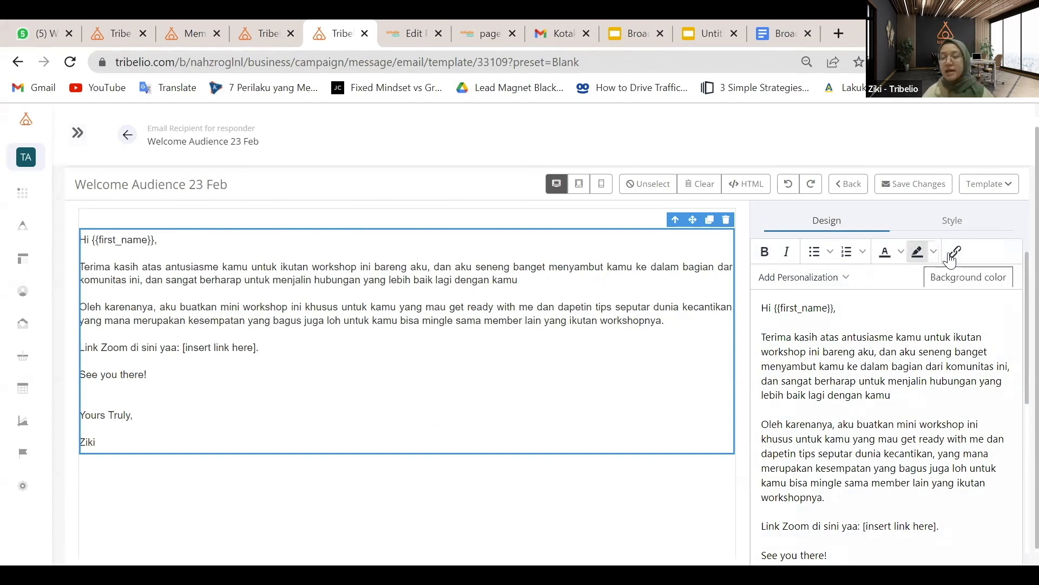
Check the font family options, keep Helvetica, and go back to the Design tab
{"action": "left_click", "coordinate": [949, 222]}
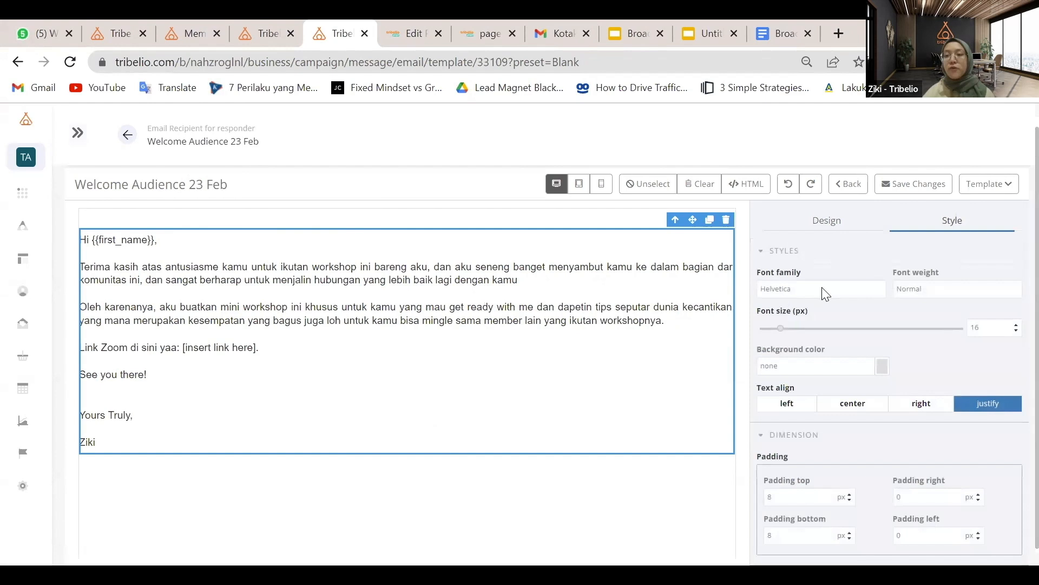
{"action": "left_click", "coordinate": [864, 288]}
{"action": "left_click", "coordinate": [947, 287]}
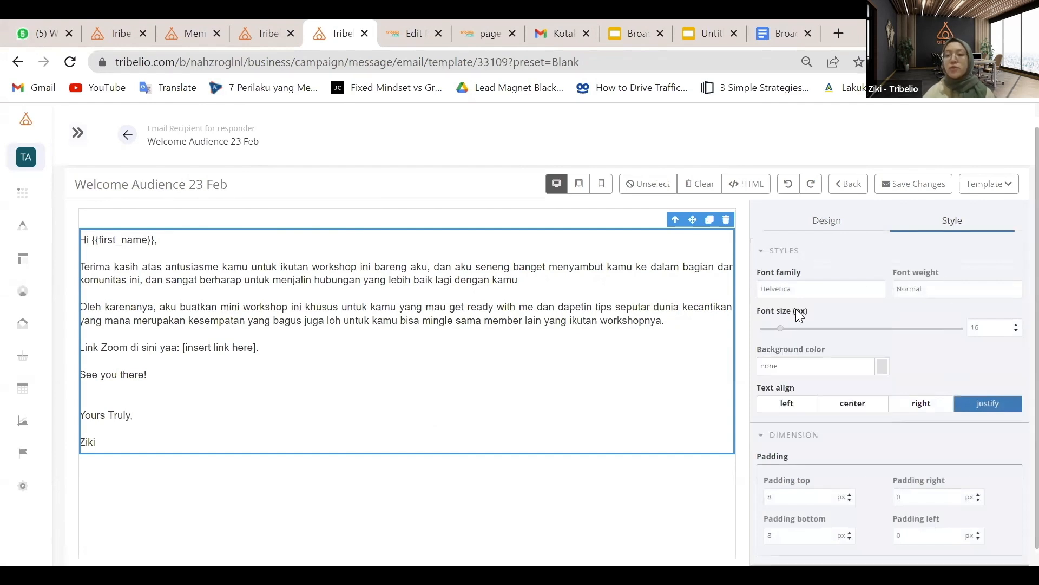
{"action": "scroll", "coordinate": [825, 361], "scroll_direction": "down", "scroll_amount": 1}
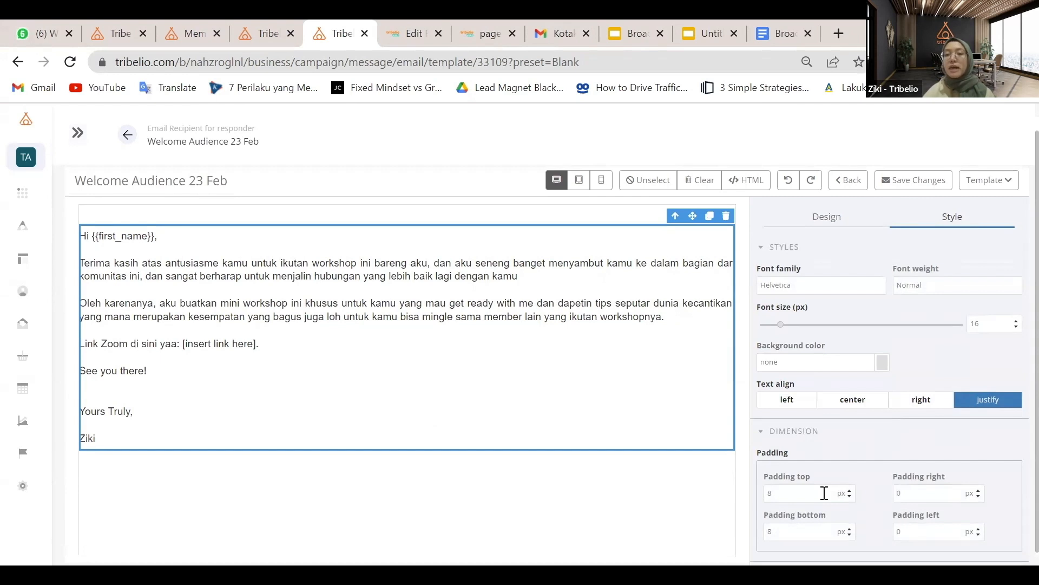
{"action": "left_click", "coordinate": [833, 225]}
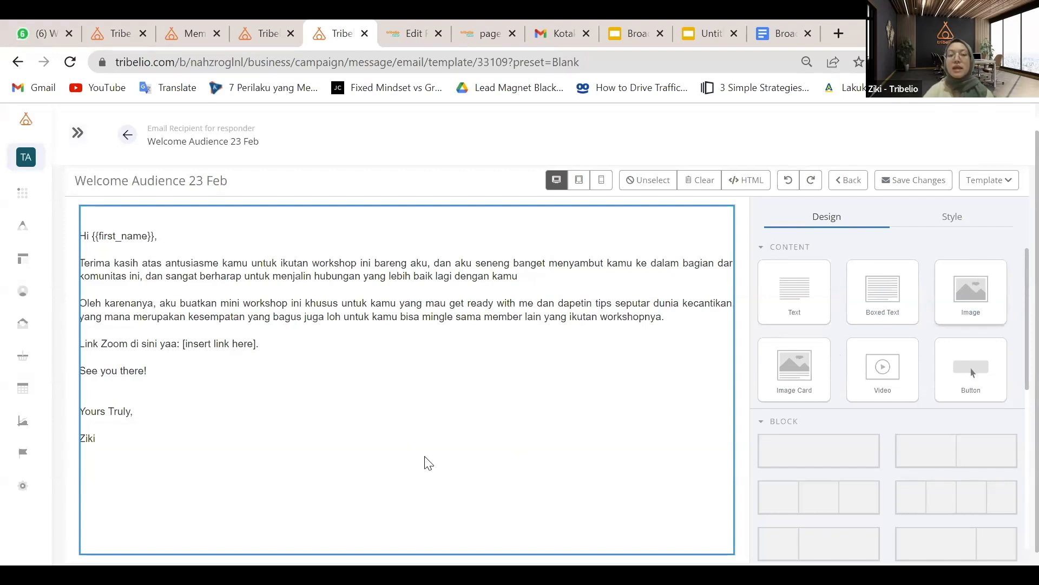
{"action": "left_click_drag", "start_coordinate": [427, 463], "coordinate": [428, 463]}
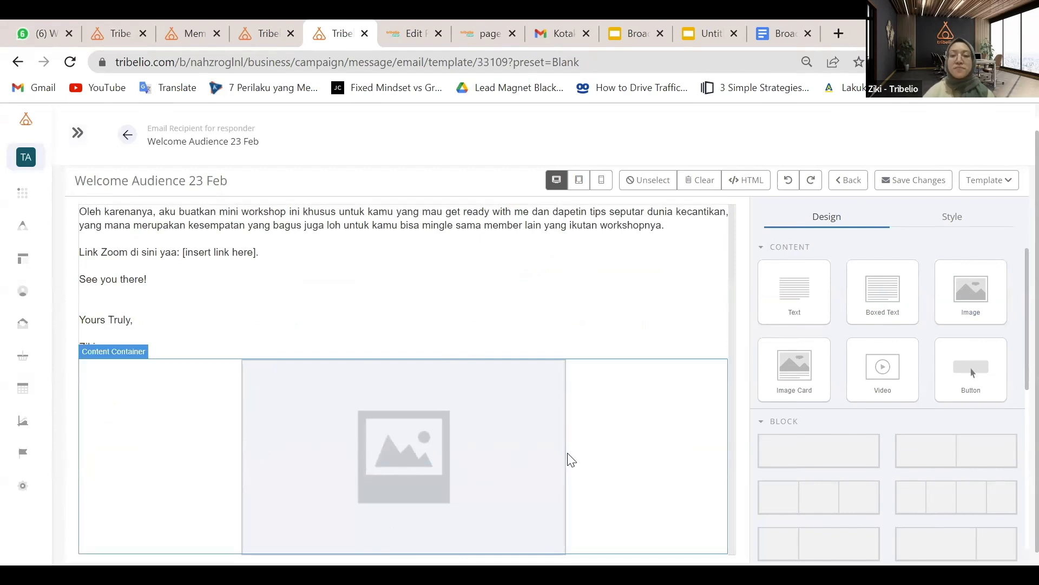
{"action": "left_click", "coordinate": [547, 408]}
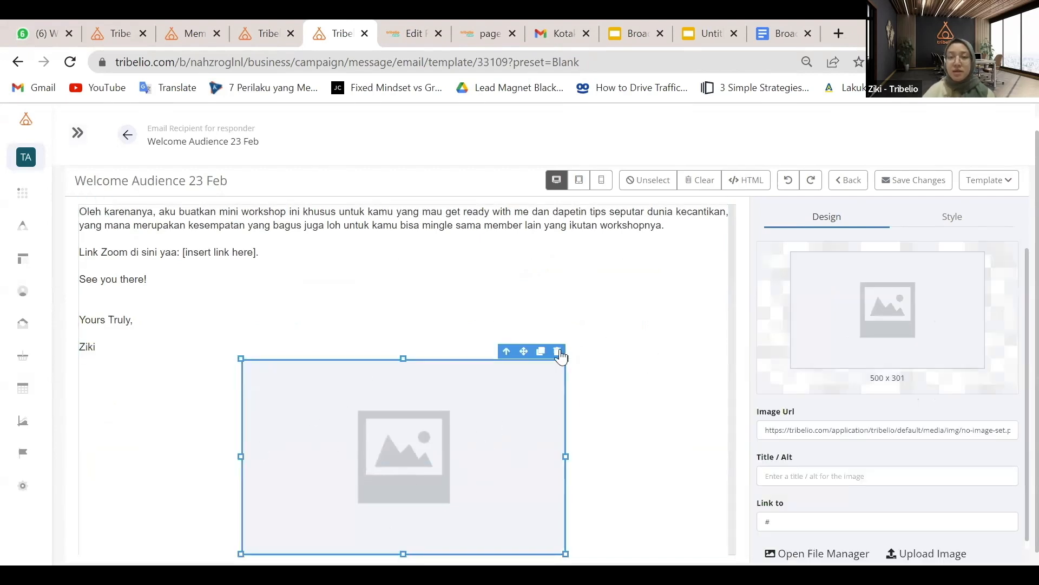
{"action": "left_click", "coordinate": [561, 353]}
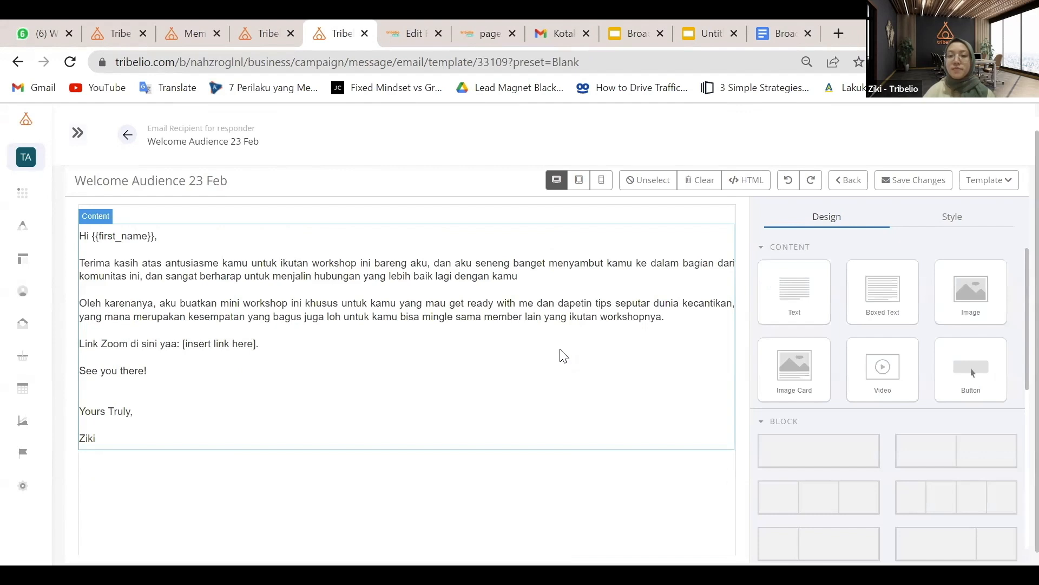
{"action": "left_click", "coordinate": [561, 353]}
{"action": "scroll", "coordinate": [837, 330], "scroll_direction": "down", "scroll_amount": 1}
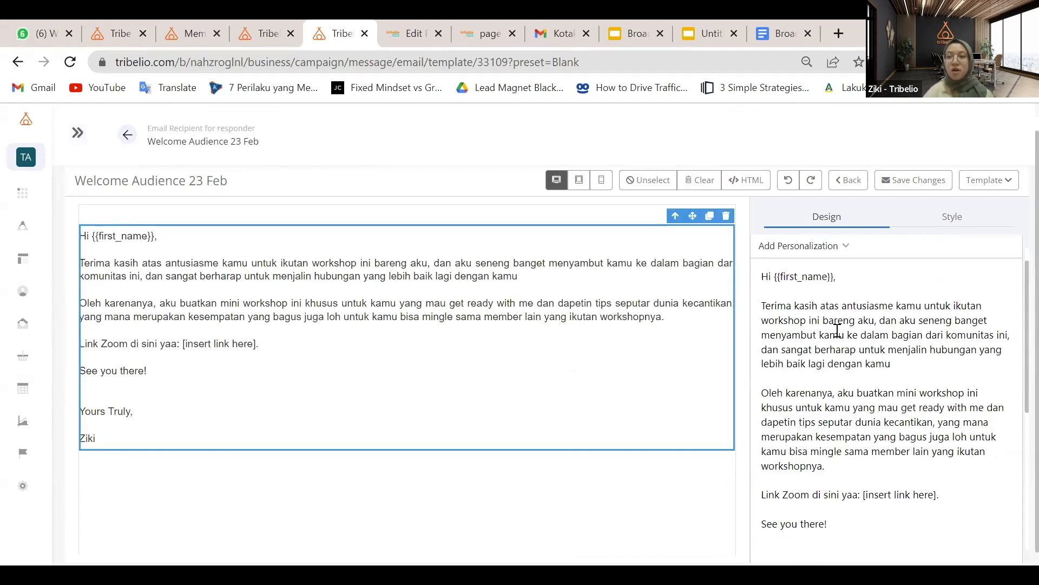
{"action": "scroll", "coordinate": [837, 330], "scroll_direction": "up", "scroll_amount": 1}
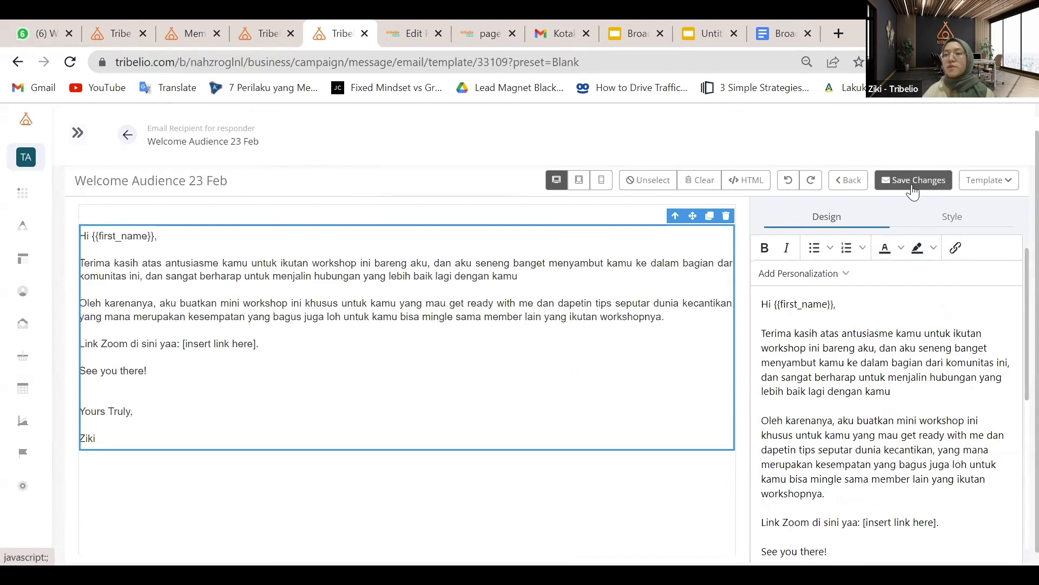
Send a test copy of the email to your own address from the template actions menu
{"action": "left_click", "coordinate": [1007, 186]}
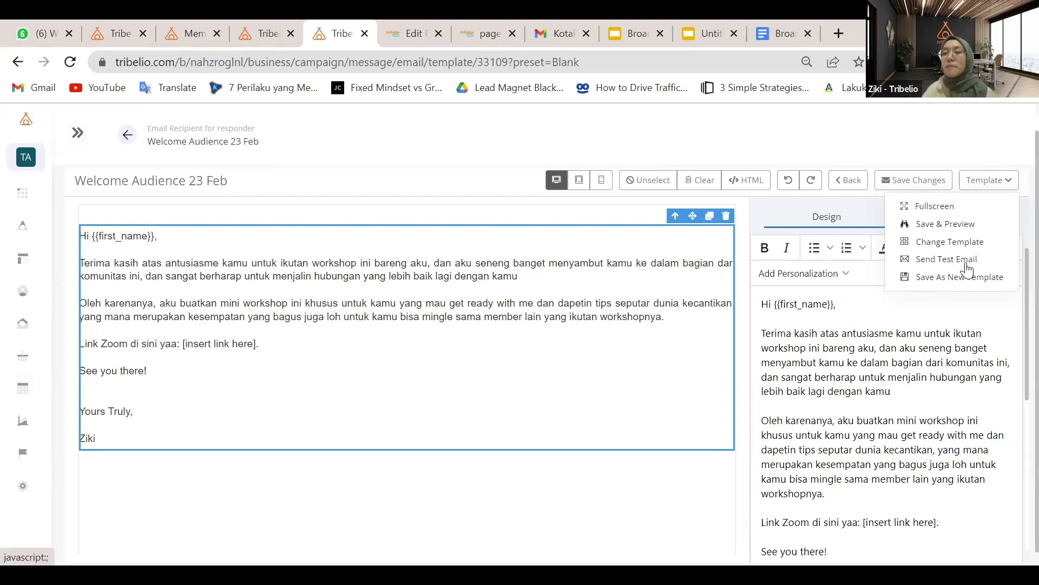
{"action": "left_click", "coordinate": [924, 263]}
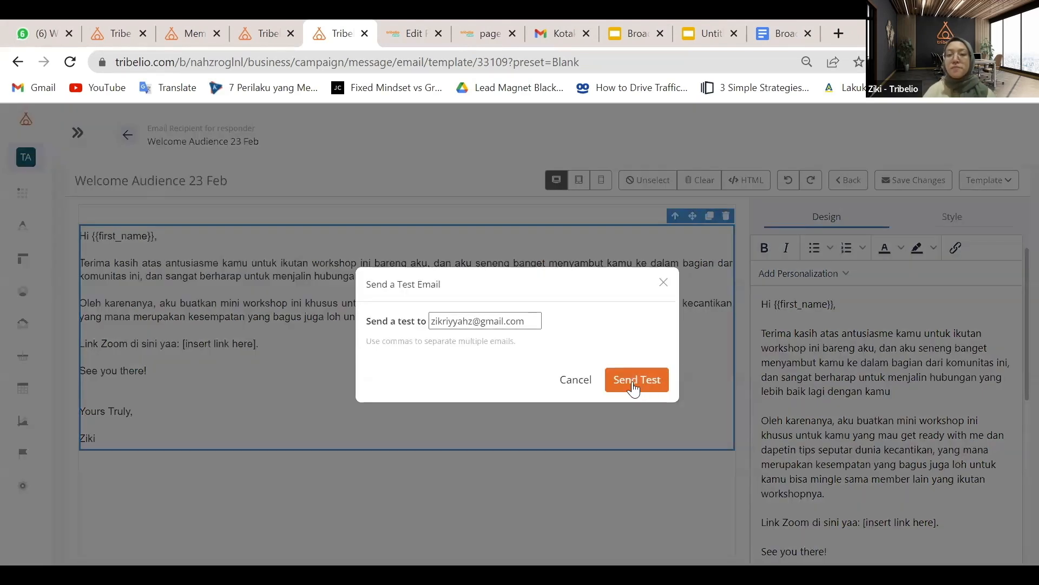
{"action": "left_click", "coordinate": [632, 380]}
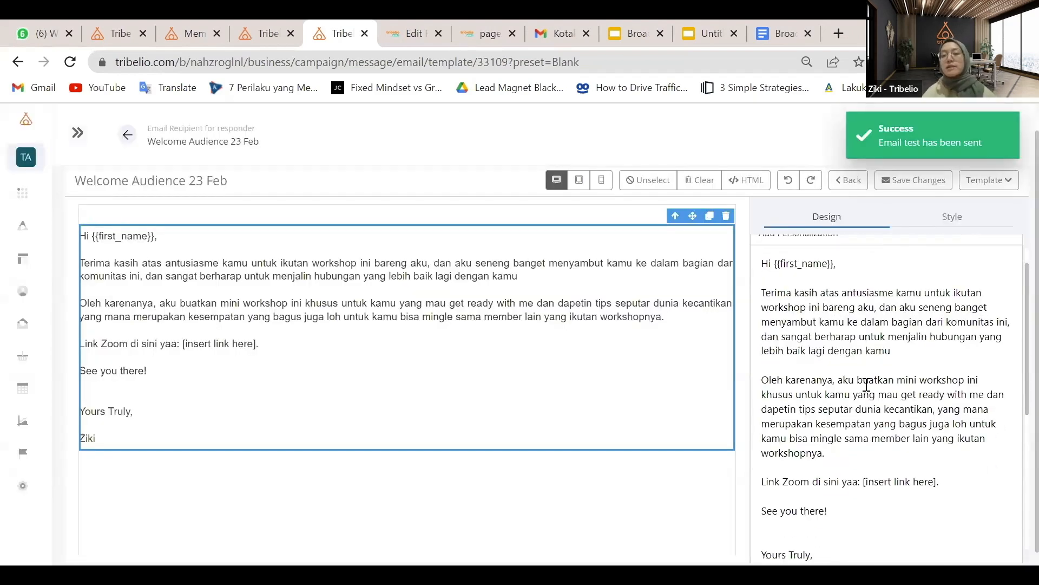
After the 'Email test has been sent' notice, bring up the Template dropdown options
{"action": "scroll", "coordinate": [866, 384], "scroll_direction": "down", "scroll_amount": 2}
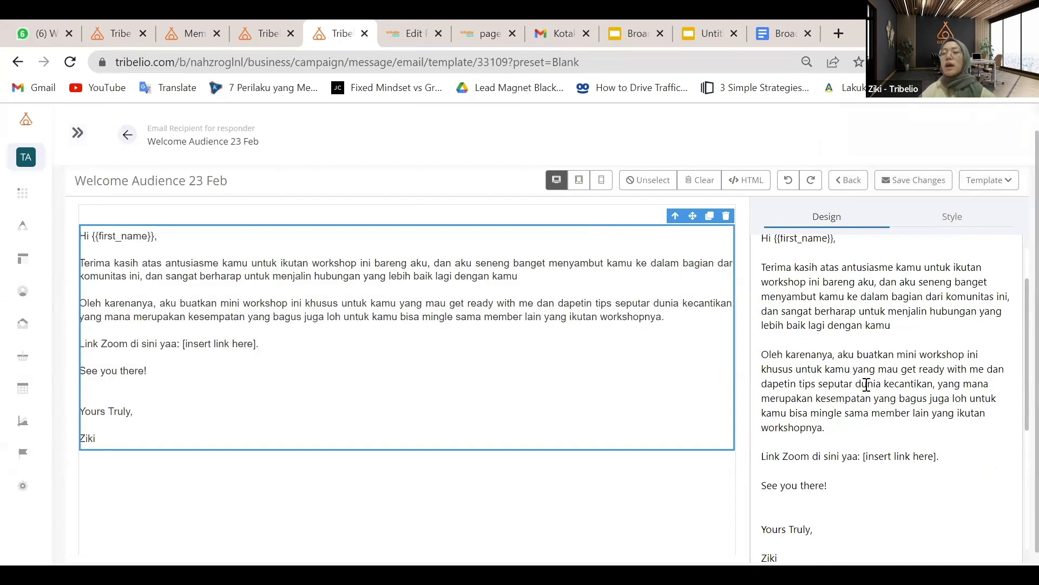
{"action": "left_click", "coordinate": [990, 180]}
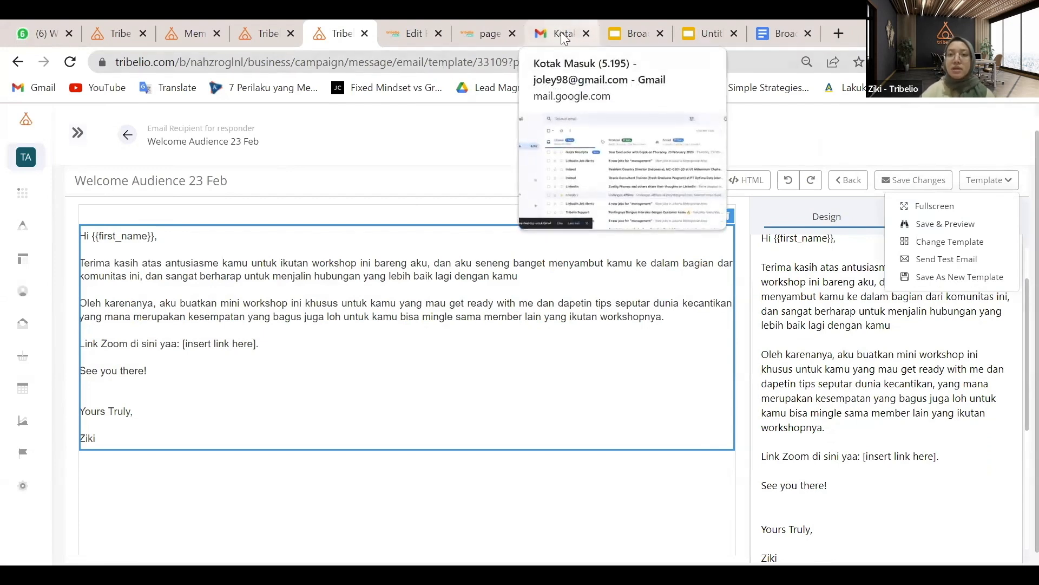
Load Gmail in a new browser tab placed beside the Tribelio tab
{"action": "left_click", "coordinate": [846, 36]}
{"action": "key", "text": "Return"}
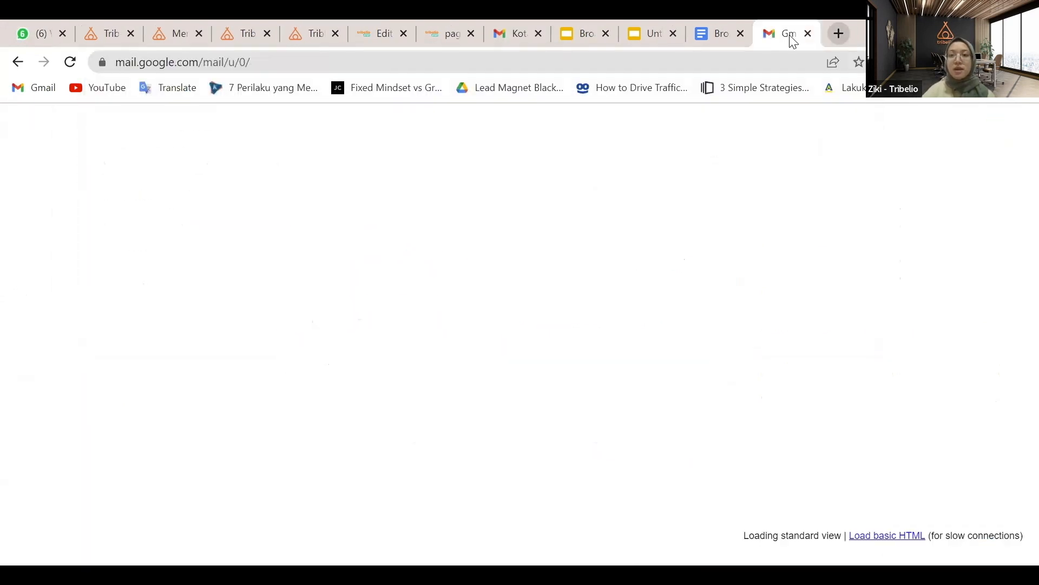
{"action": "left_click_drag", "start_coordinate": [793, 40], "coordinate": [494, 35]}
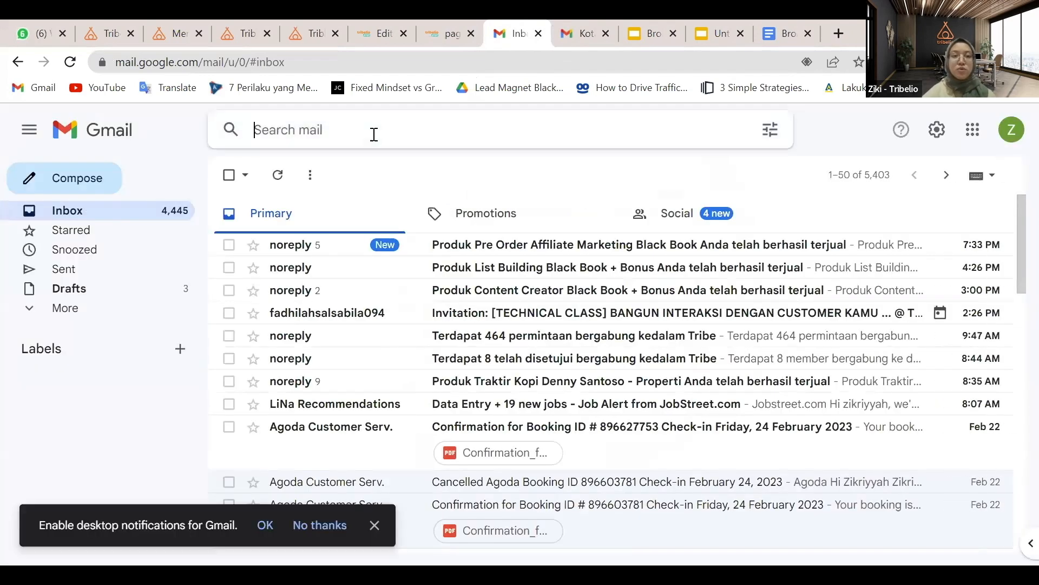
{"action": "type", "text": "test"}
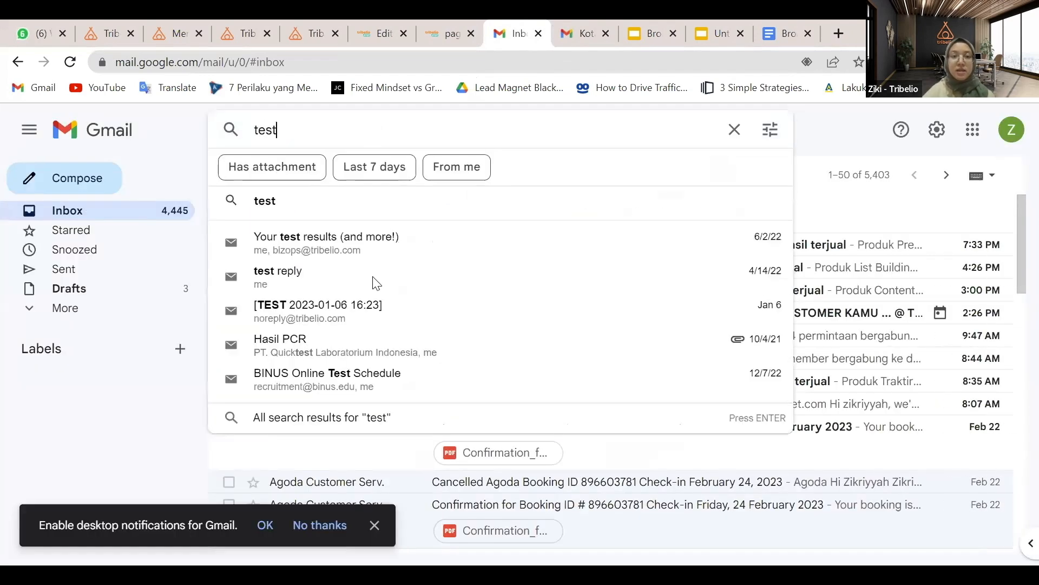
{"action": "left_click", "coordinate": [369, 319]}
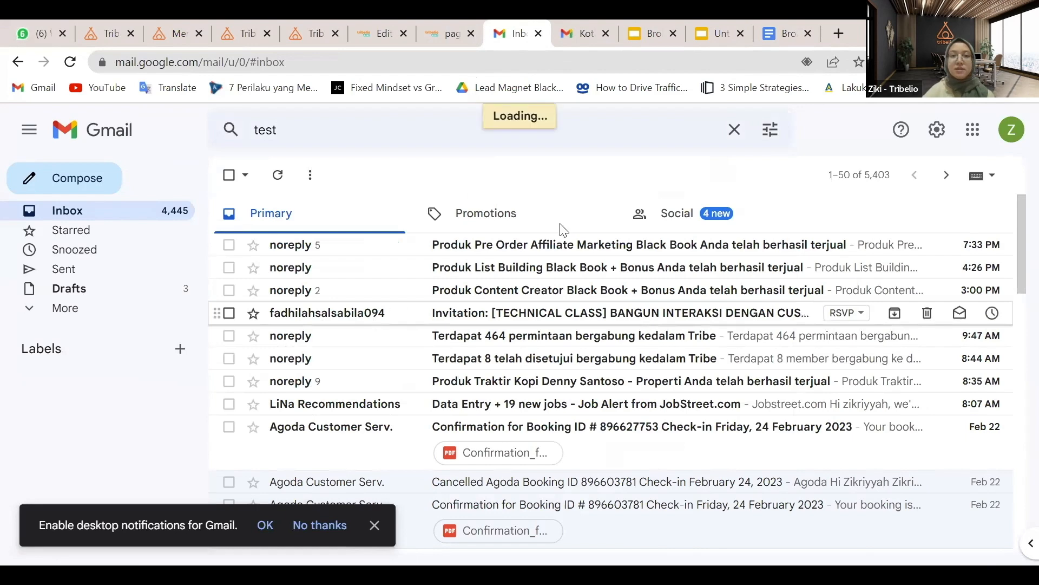
{"action": "scroll", "coordinate": [402, 265], "scroll_direction": "down", "scroll_amount": 1}
{"action": "scroll", "coordinate": [303, 245], "scroll_direction": "up", "scroll_amount": 1}
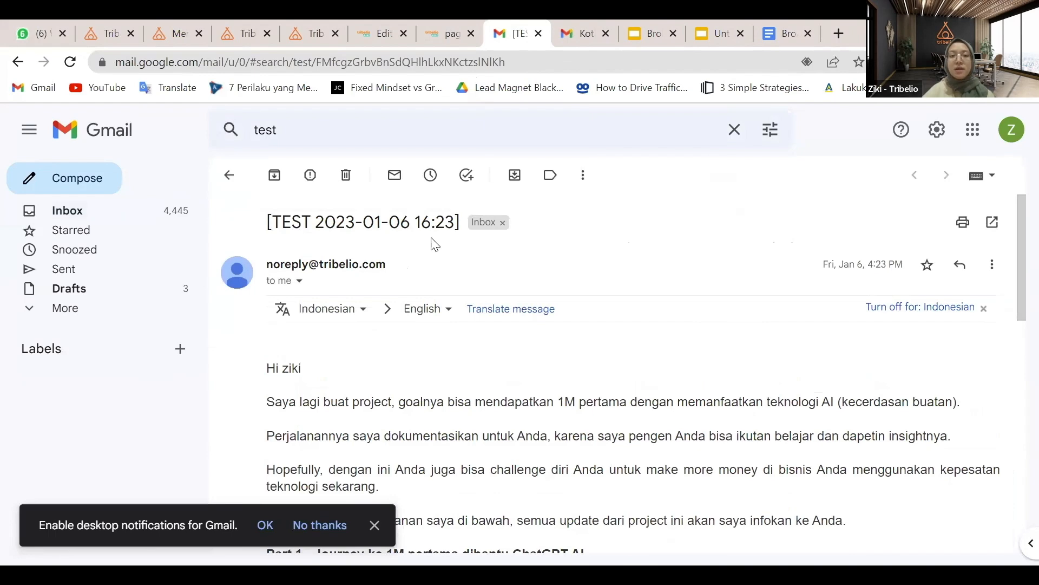
{"action": "scroll", "coordinate": [528, 279], "scroll_direction": "down", "scroll_amount": 2}
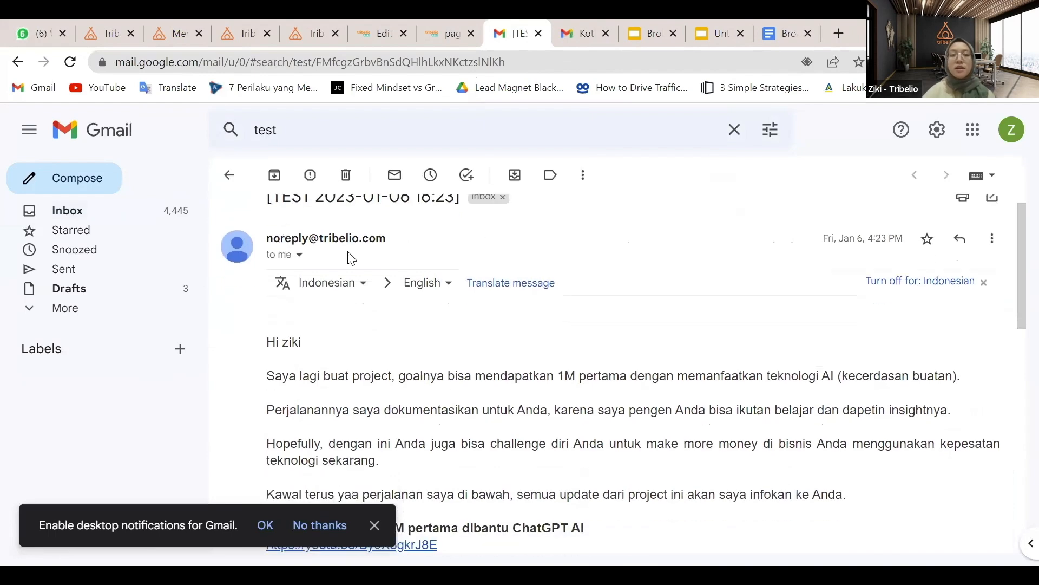
{"action": "scroll", "coordinate": [564, 340], "scroll_direction": "down", "scroll_amount": 6}
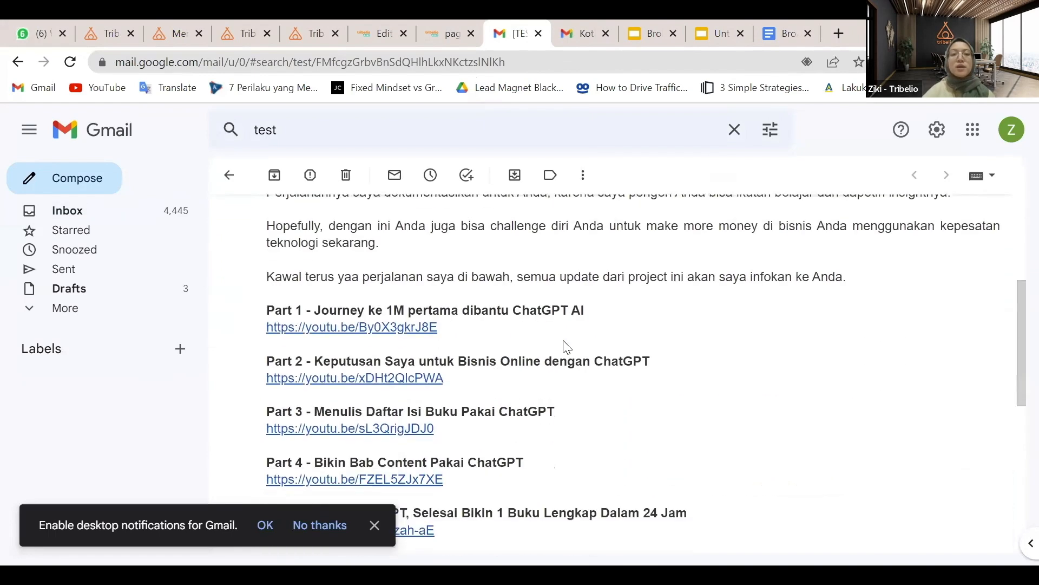
{"action": "scroll", "coordinate": [229, 180], "scroll_direction": "up", "scroll_amount": 2}
{"action": "scroll", "coordinate": [229, 181], "scroll_direction": "up", "scroll_amount": 5}
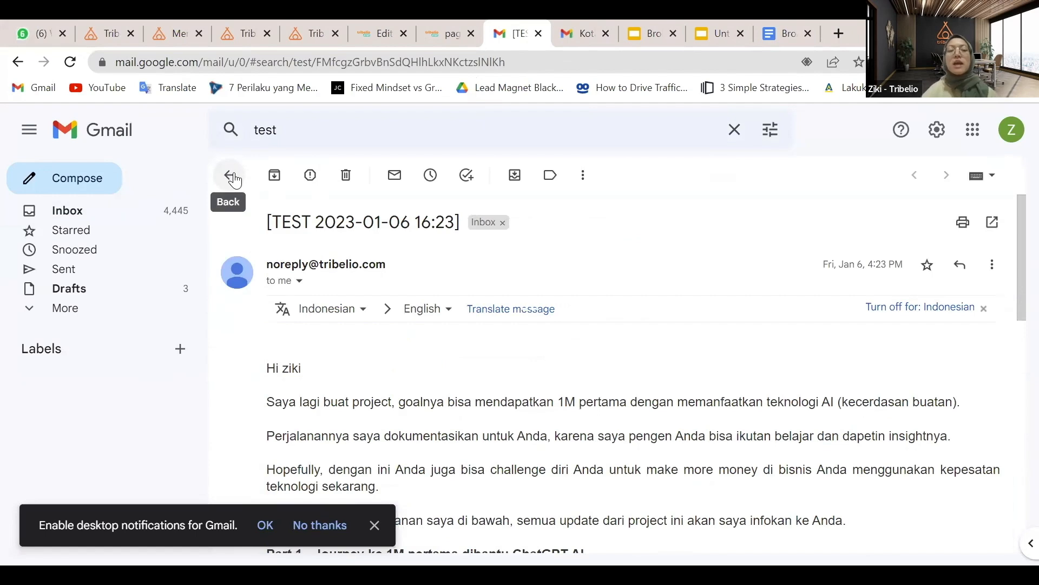
{"action": "left_click", "coordinate": [233, 177]}
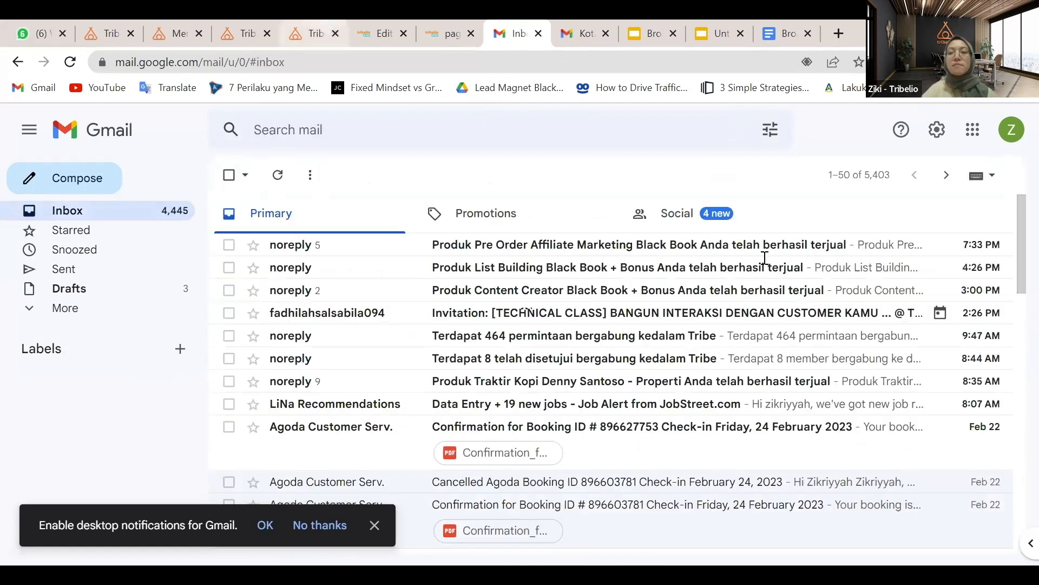
{"action": "left_click", "coordinate": [315, 34]}
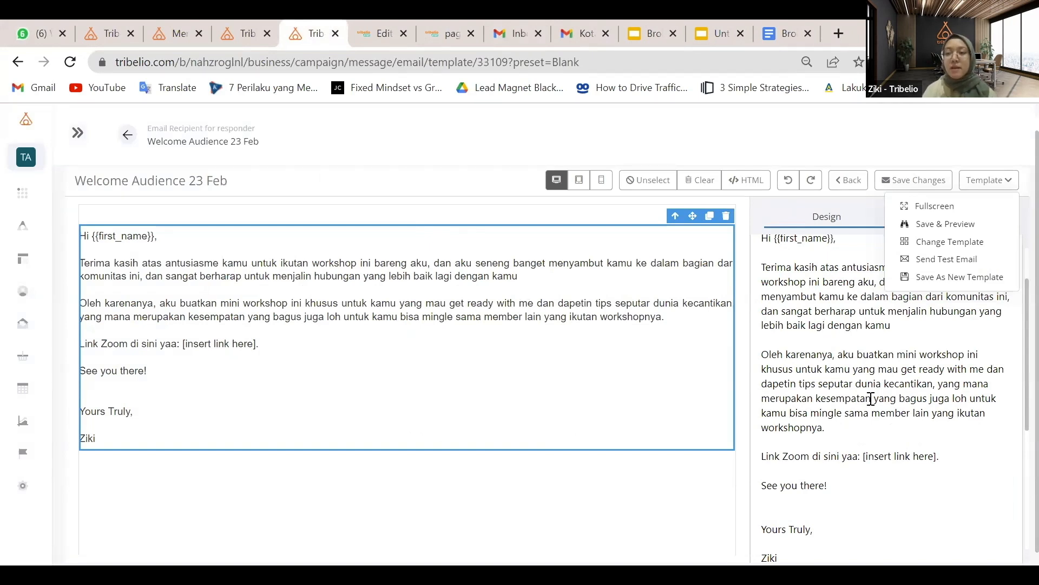
Delete the blank line between the sign-off and the signature name
{"action": "scroll", "coordinate": [870, 397], "scroll_direction": "down", "scroll_amount": 1}
{"action": "scroll", "coordinate": [866, 395], "scroll_direction": "up", "scroll_amount": 3}
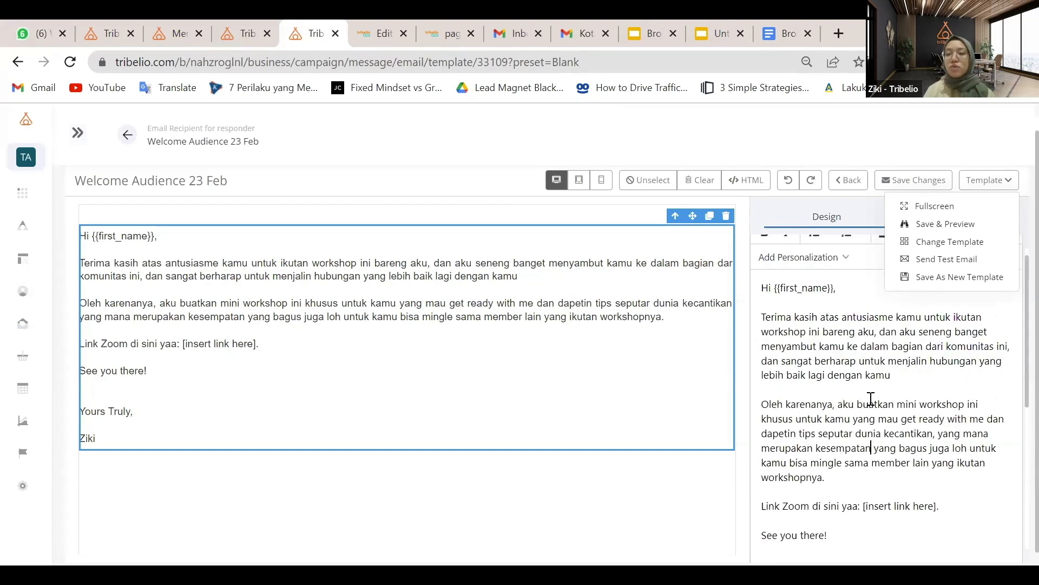
{"action": "scroll", "coordinate": [832, 353], "scroll_direction": "down", "scroll_amount": 5}
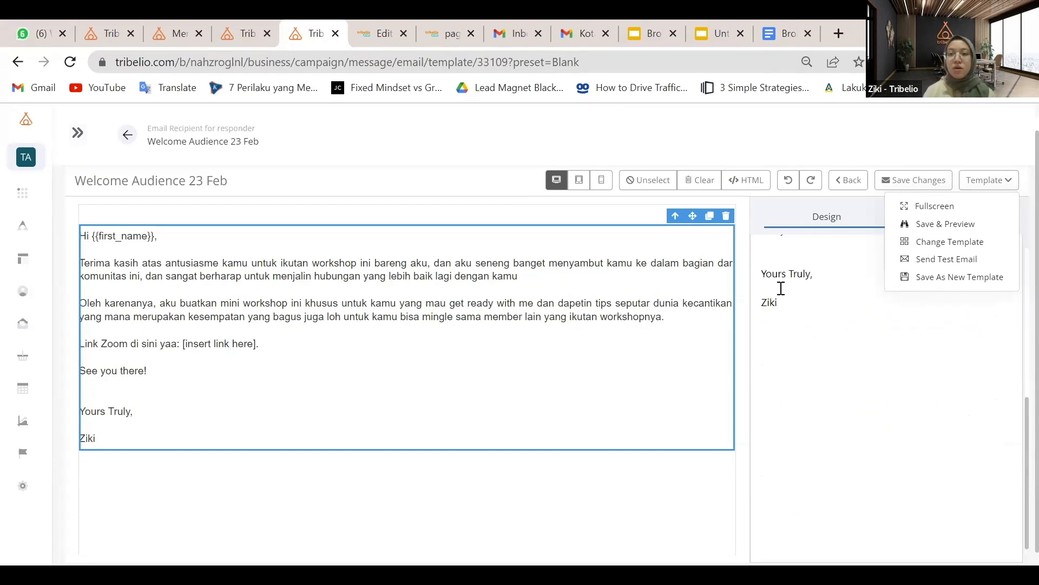
{"action": "left_click", "coordinate": [781, 288]}
{"action": "key", "text": "BackSpace"}
{"action": "scroll", "coordinate": [814, 360], "scroll_direction": "up", "scroll_amount": 1}
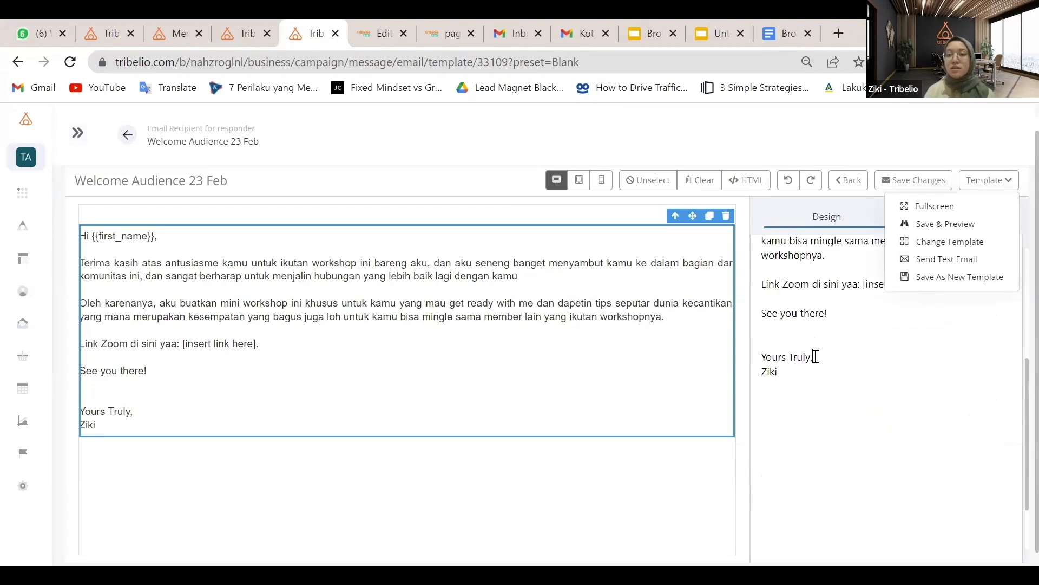
{"action": "scroll", "coordinate": [814, 356], "scroll_direction": "up", "scroll_amount": 10}
{"action": "left_click", "coordinate": [837, 303]}
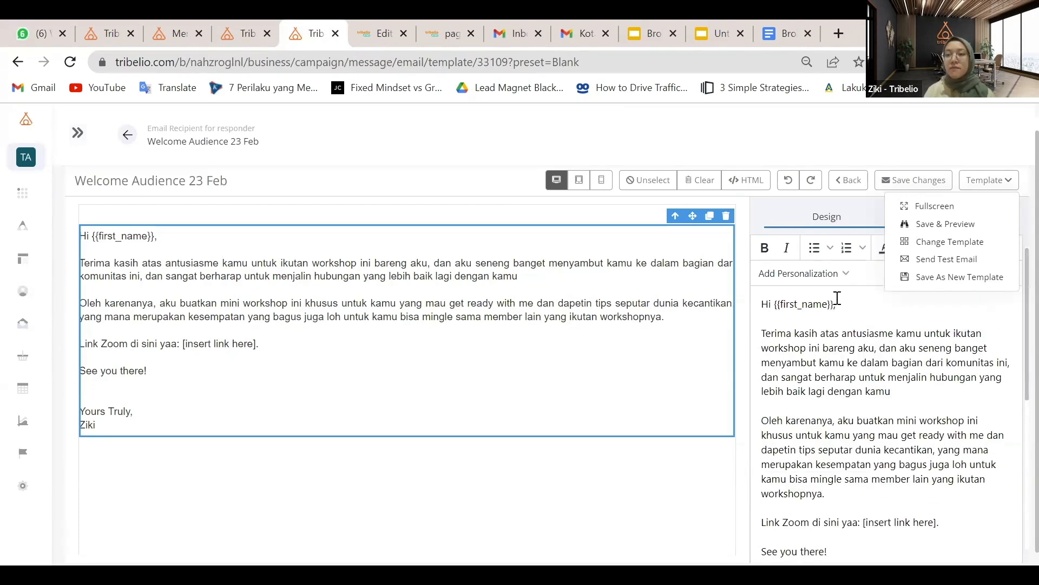
Close the Template menu and save the edited email with Save Changes
{"action": "left_click", "coordinate": [769, 148]}
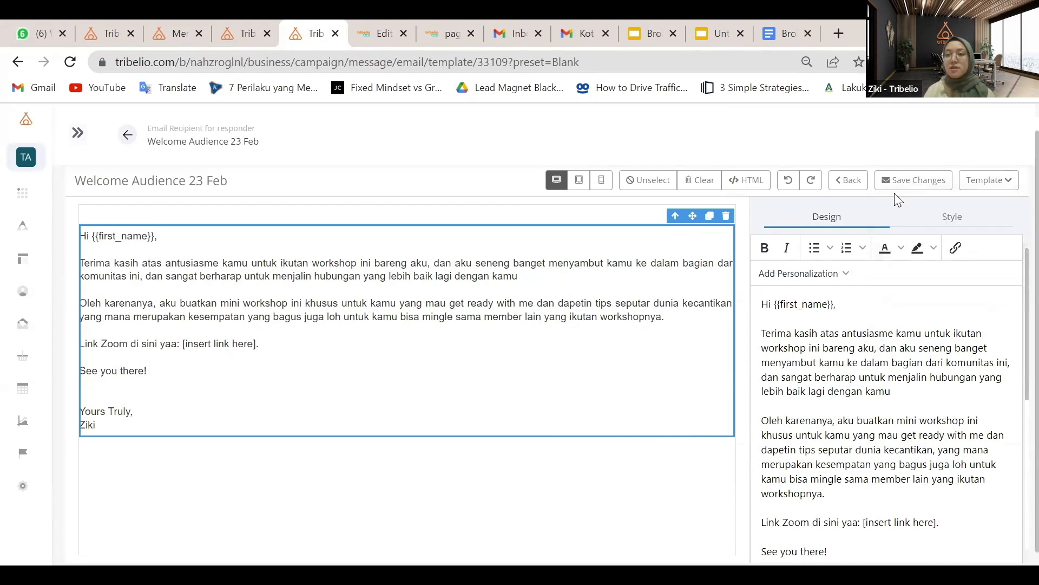
{"action": "left_click", "coordinate": [930, 189]}
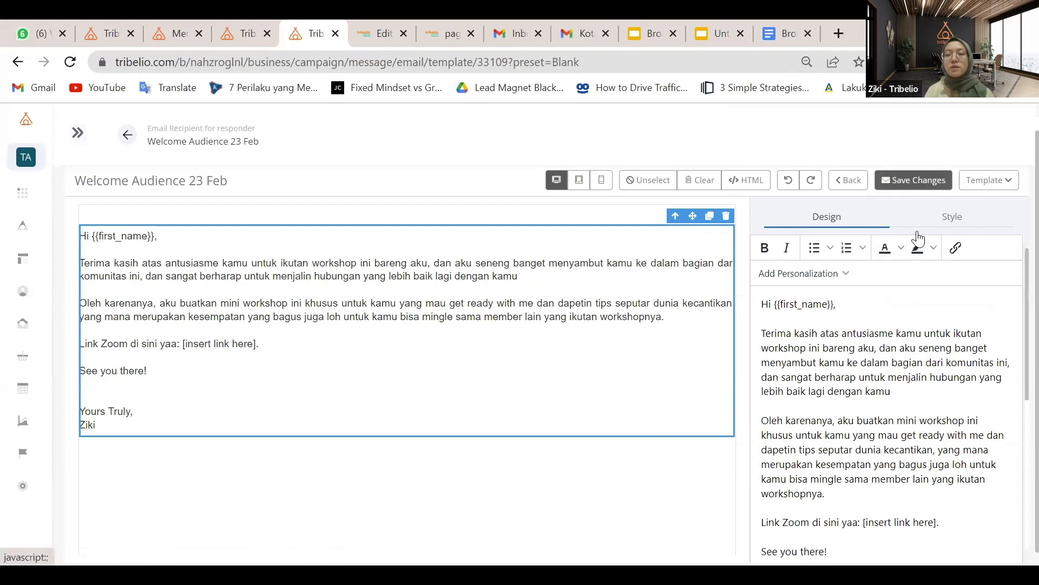
{"action": "left_click", "coordinate": [916, 190]}
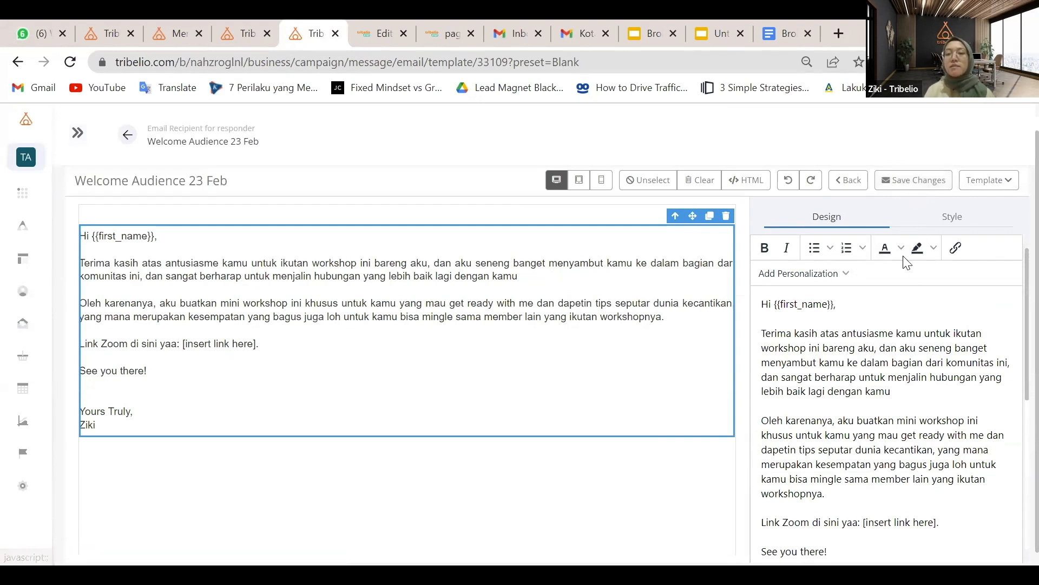
{"action": "left_click", "coordinate": [920, 184]}
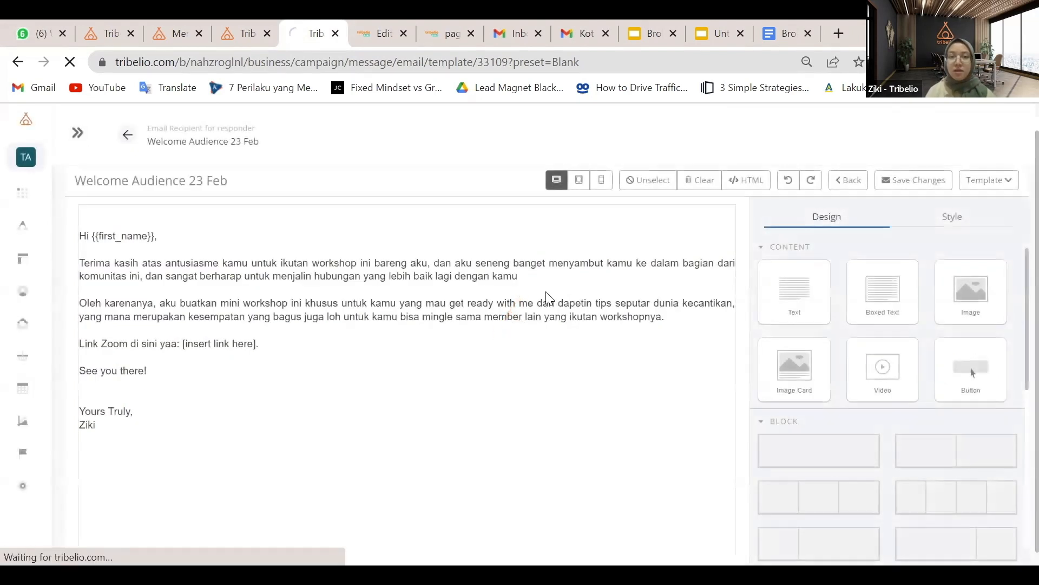
Copy the slide's invitation title and paste it as subject 'You've got an invitation from Beauty by Ziki'
{"action": "scroll", "coordinate": [303, 344], "scroll_direction": "down", "scroll_amount": 3}
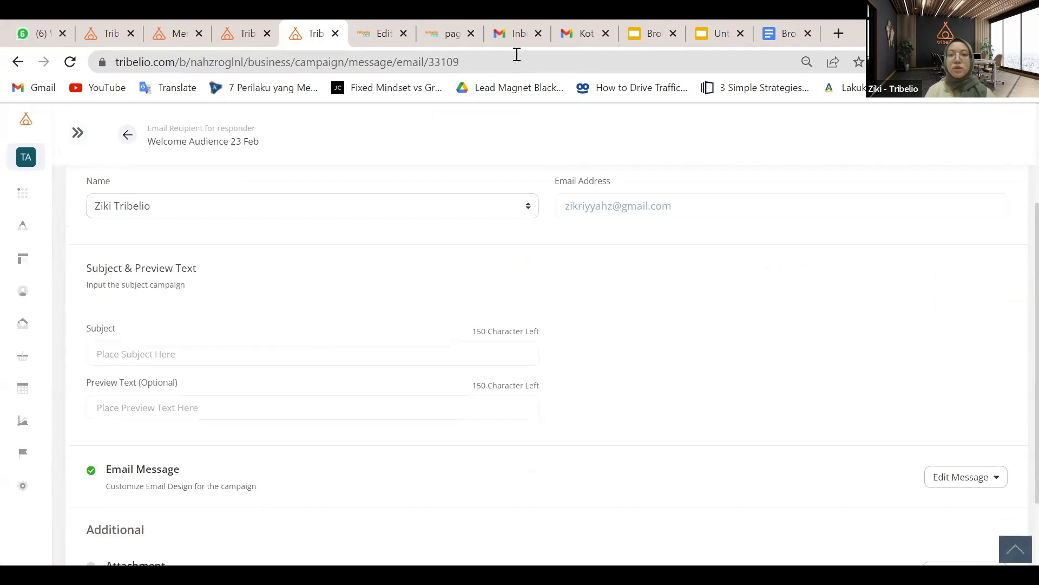
{"action": "left_click", "coordinate": [649, 24]}
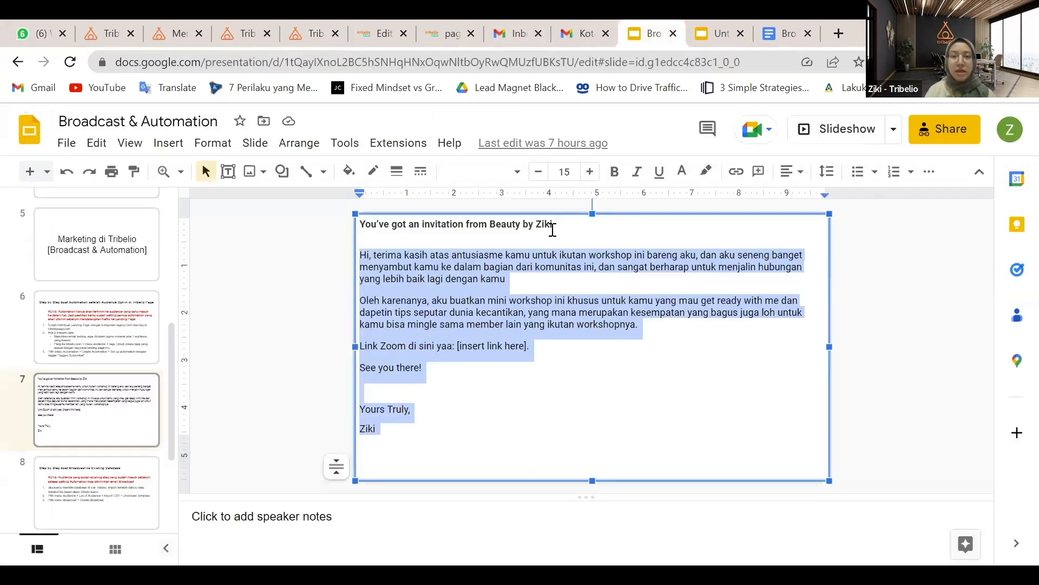
{"action": "left_click_drag", "start_coordinate": [553, 224], "coordinate": [349, 233]}
{"action": "key", "text": "ctrl+c"}
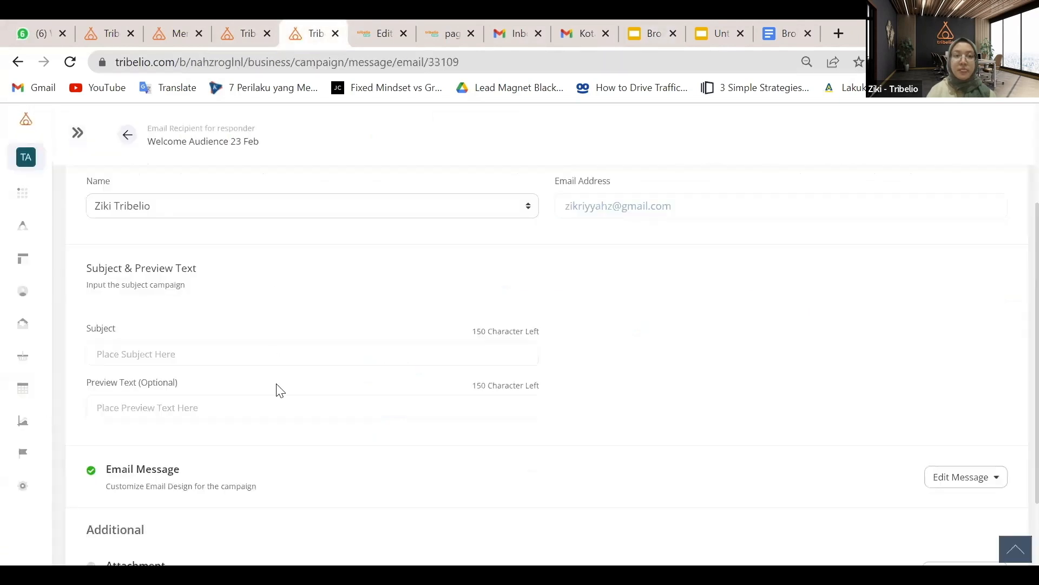
{"action": "left_click", "coordinate": [313, 33]}
{"action": "left_click", "coordinate": [240, 352]}
{"action": "key", "text": "ctrl+v"}
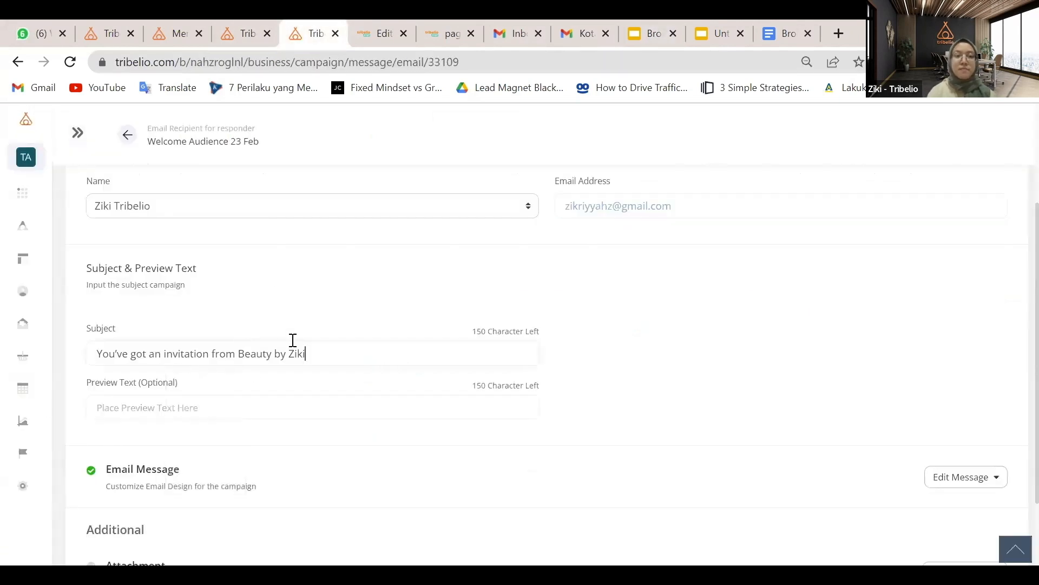
Review the sender name choices, keeping the selected sender, and save the email settings
{"action": "scroll", "coordinate": [508, 304], "scroll_direction": "up", "scroll_amount": 2}
{"action": "scroll", "coordinate": [643, 414], "scroll_direction": "down", "scroll_amount": 2}
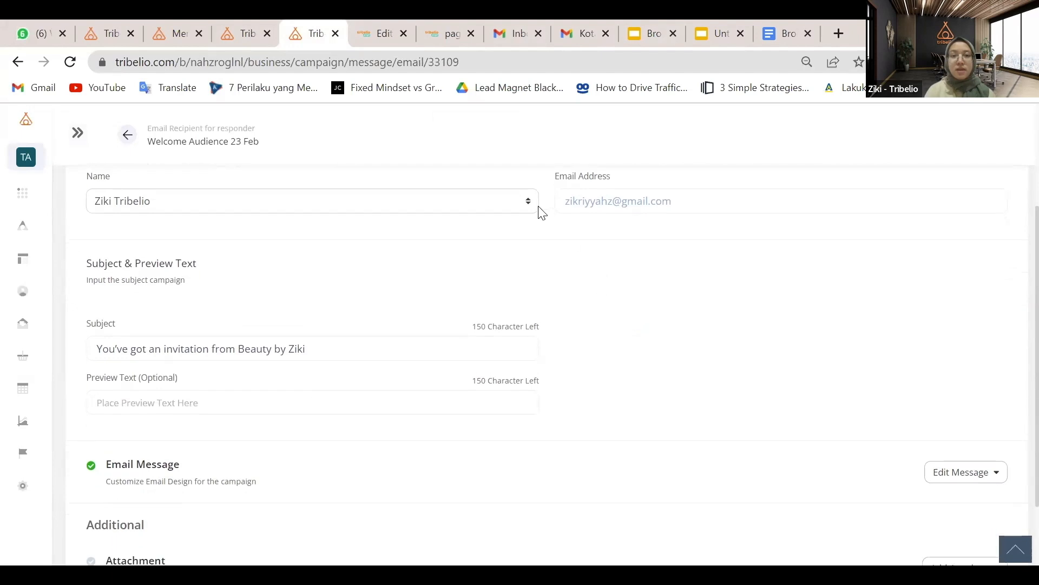
{"action": "left_click", "coordinate": [526, 205]}
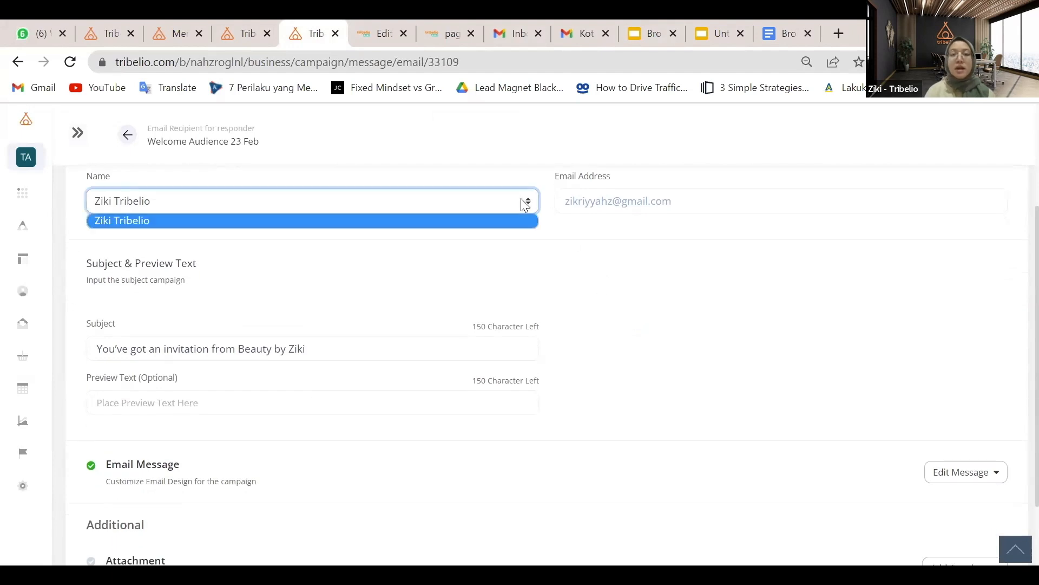
{"action": "scroll", "coordinate": [525, 205], "scroll_direction": "up", "scroll_amount": 1}
{"action": "left_click", "coordinate": [526, 259]}
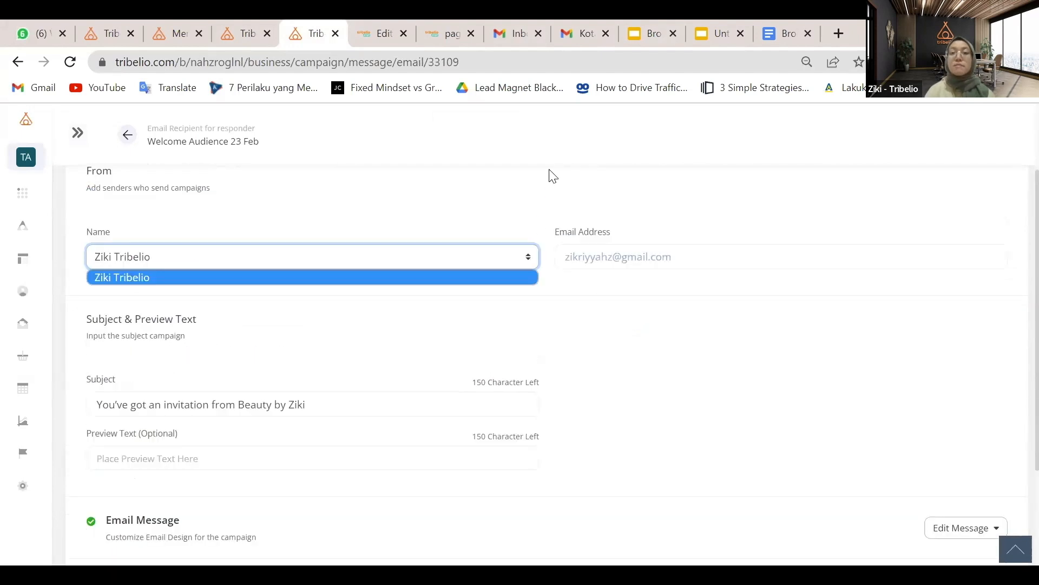
{"action": "scroll", "coordinate": [520, 302], "scroll_direction": "up", "scroll_amount": 1}
{"action": "left_click", "coordinate": [524, 302]}
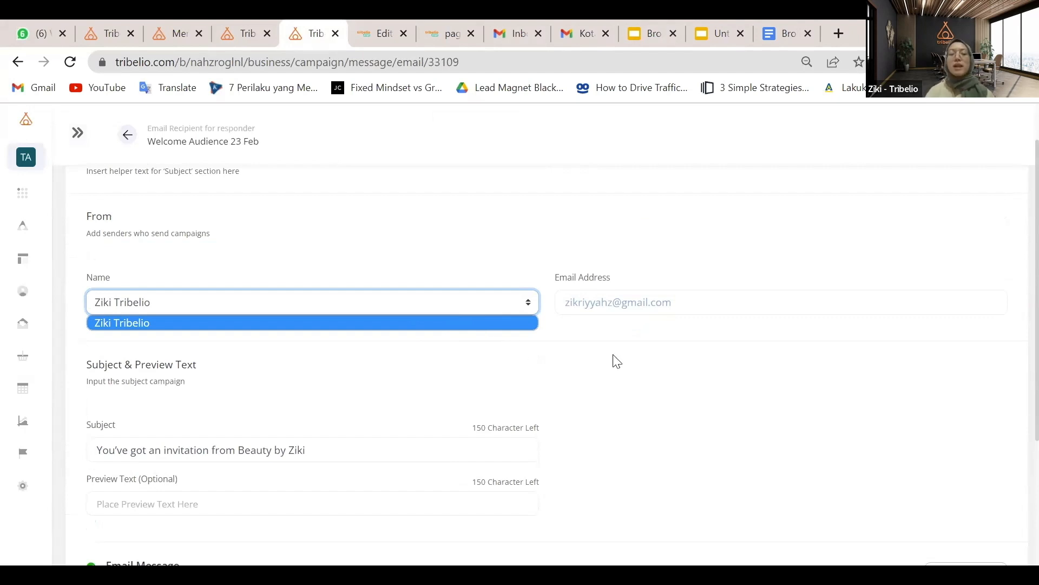
{"action": "scroll", "coordinate": [617, 362], "scroll_direction": "down", "scroll_amount": 4}
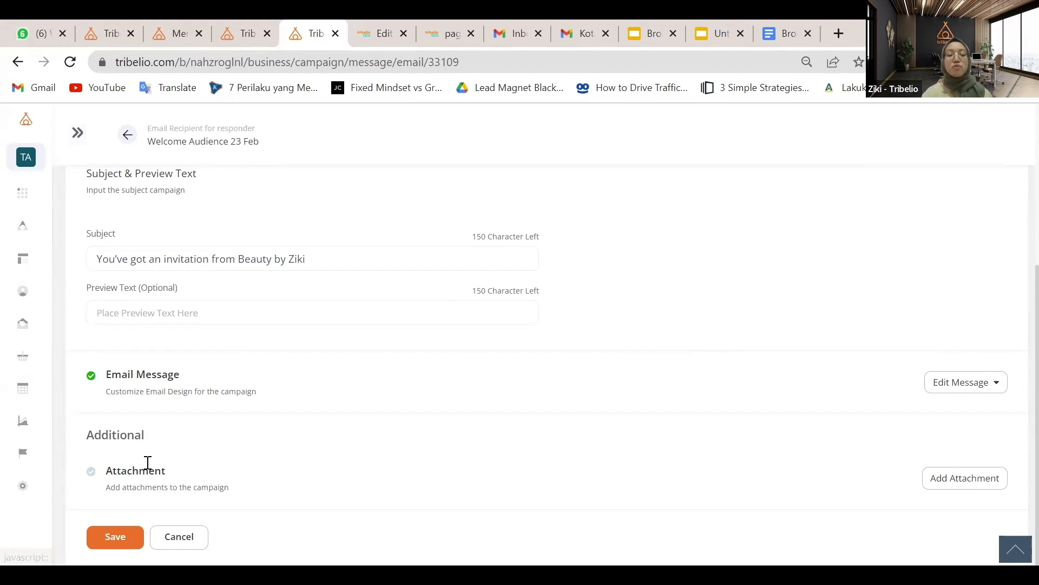
{"action": "left_click", "coordinate": [103, 538]}
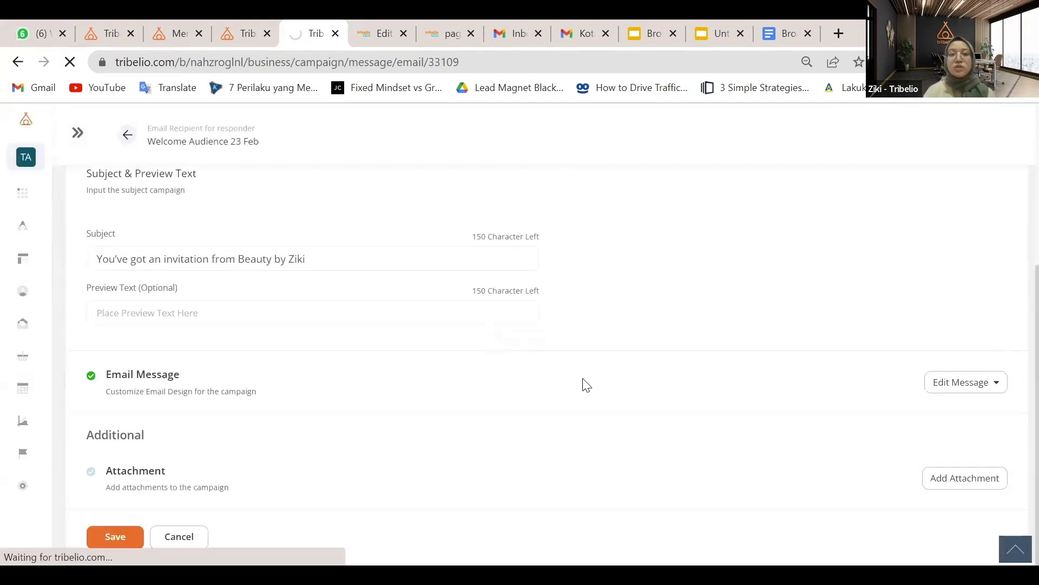
Scroll to Channel Setup and add a WhatsApp channel to the campaign
{"action": "scroll", "coordinate": [687, 259], "scroll_direction": "down", "scroll_amount": 2}
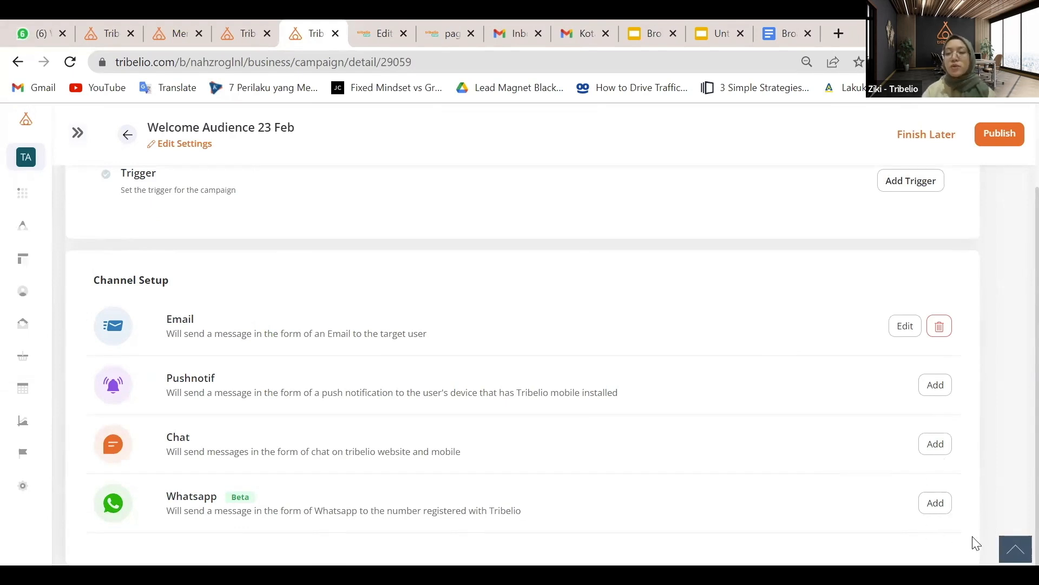
{"action": "left_click", "coordinate": [941, 506]}
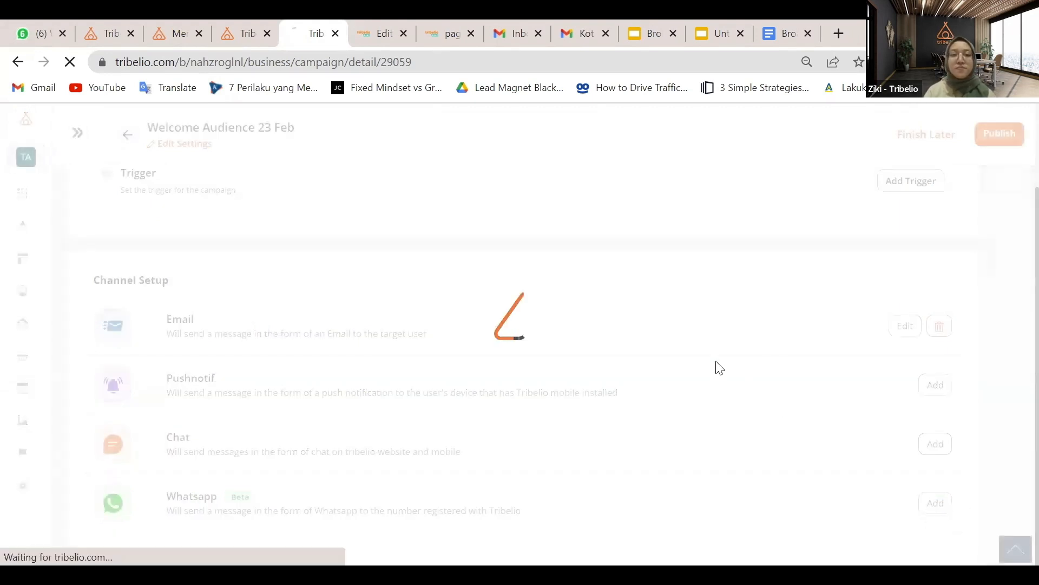
Start the notification message with 'Haloo' followed by the {{first_name}} placeholder
{"action": "scroll", "coordinate": [460, 276], "scroll_direction": "down", "scroll_amount": 5}
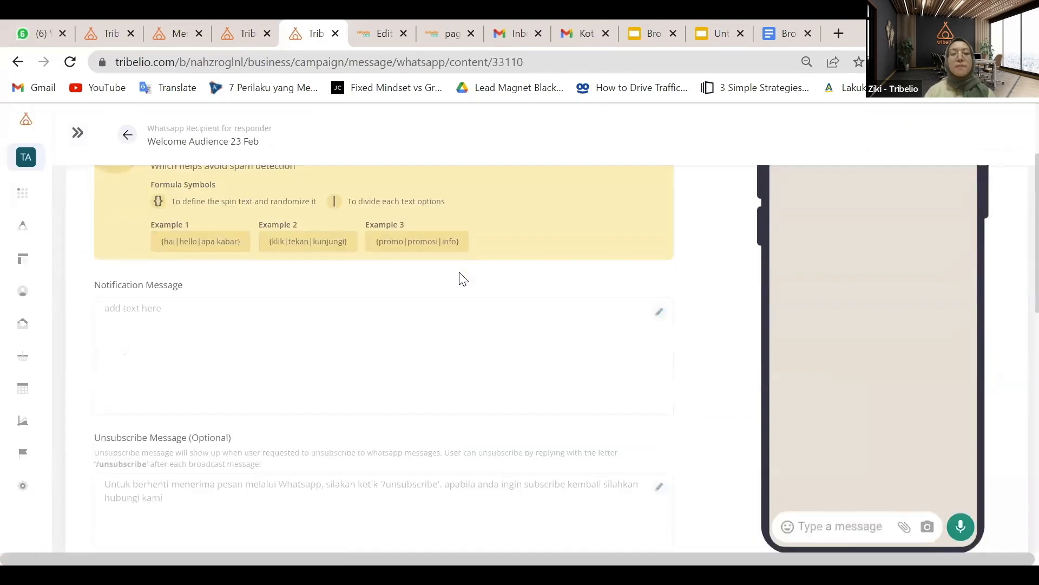
{"action": "scroll", "coordinate": [329, 250], "scroll_direction": "up", "scroll_amount": 2}
{"action": "left_click", "coordinate": [354, 293]}
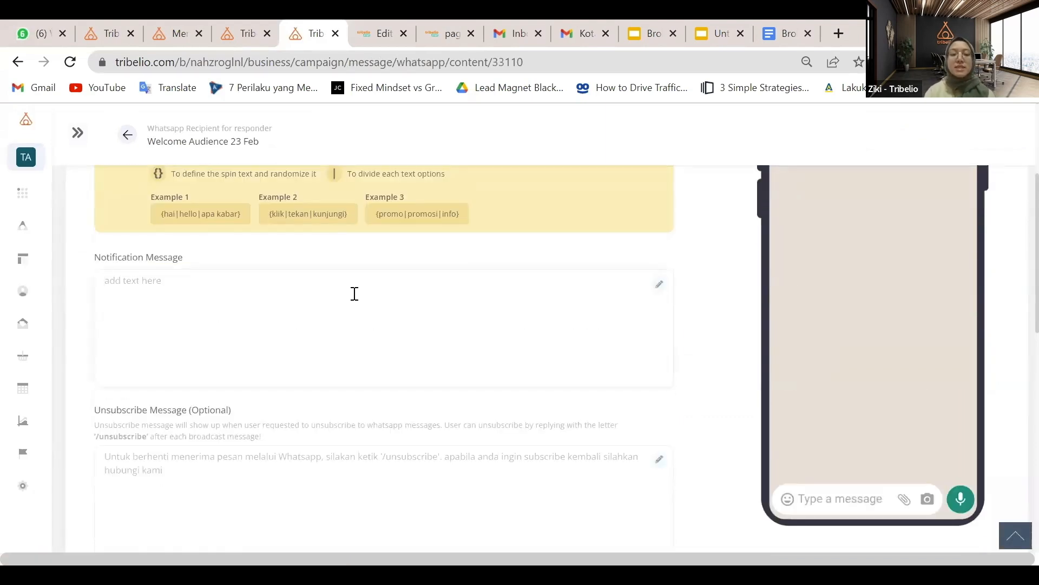
{"action": "type", "text": "Haloo"}
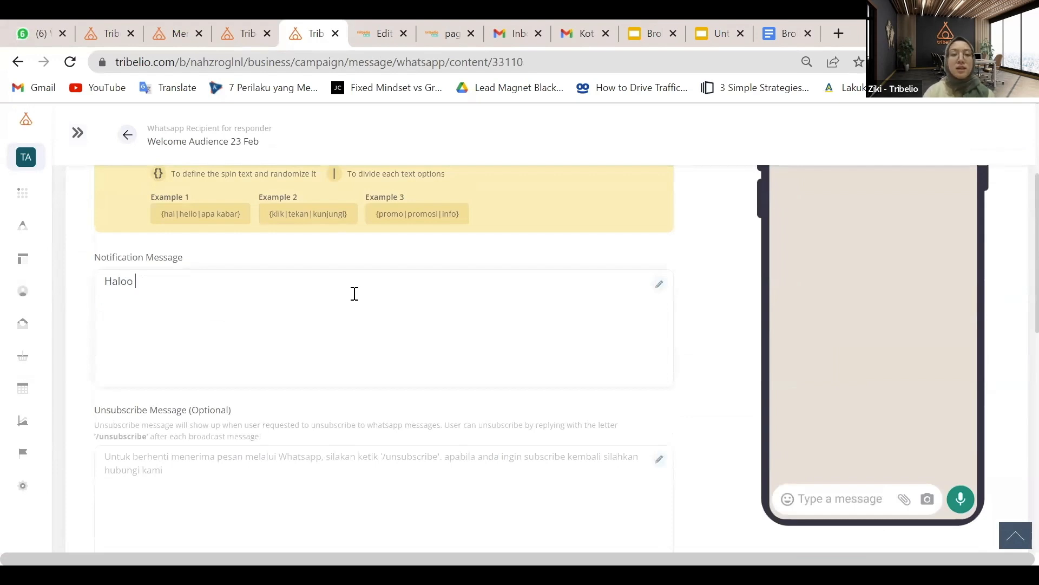
{"action": "scroll", "coordinate": [280, 288], "scroll_direction": "up", "scroll_amount": 1}
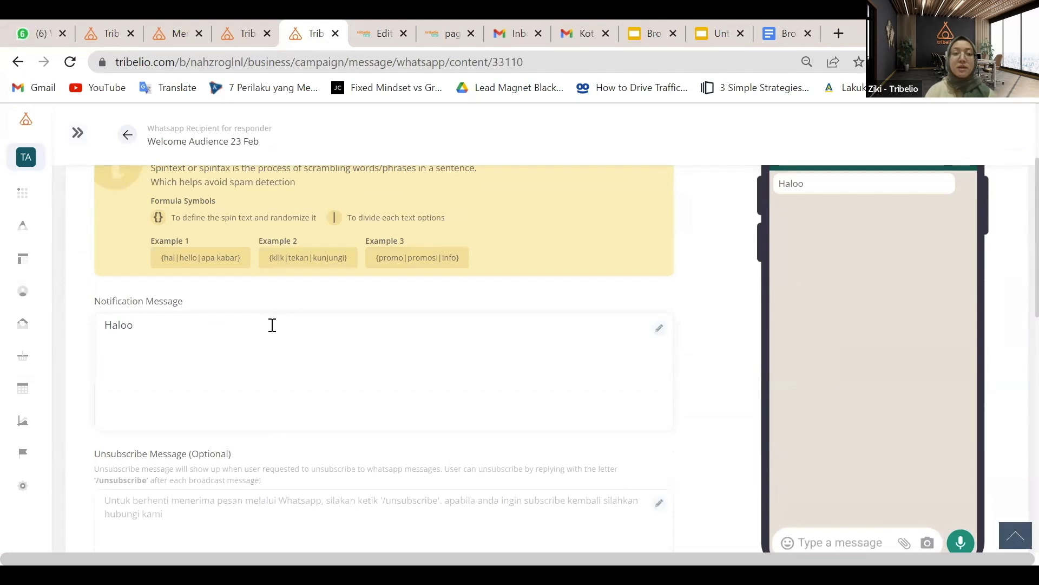
{"action": "scroll", "coordinate": [272, 324], "scroll_direction": "up", "scroll_amount": 1}
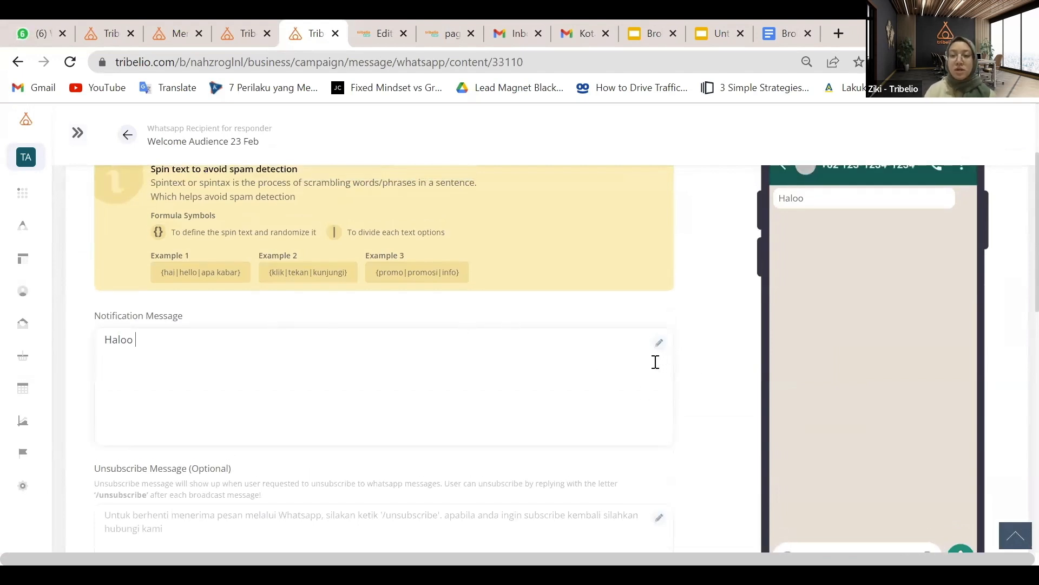
{"action": "left_click", "coordinate": [657, 332]}
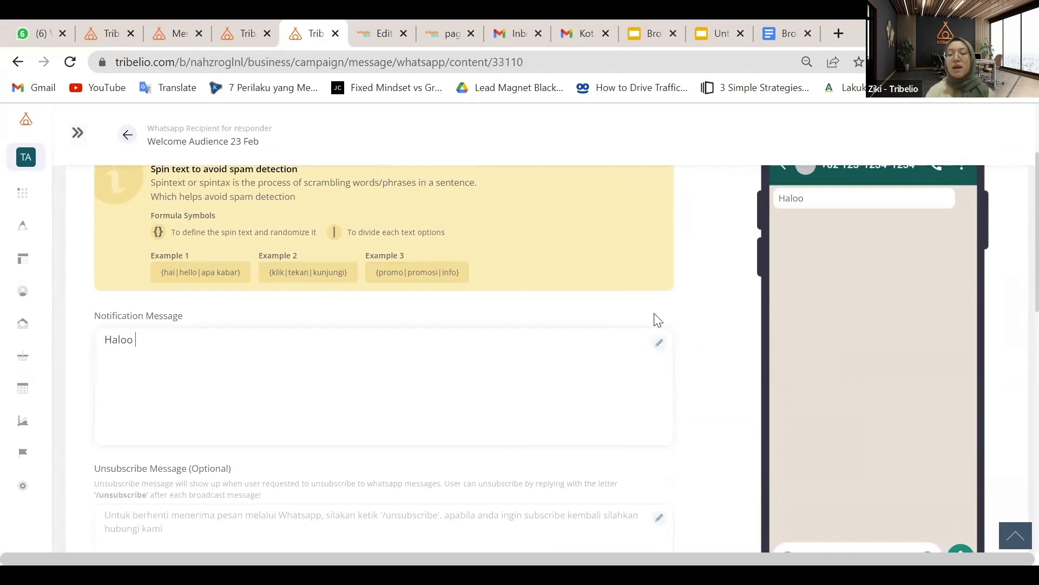
{"action": "left_click", "coordinate": [659, 345]}
{"action": "left_click", "coordinate": [535, 323]}
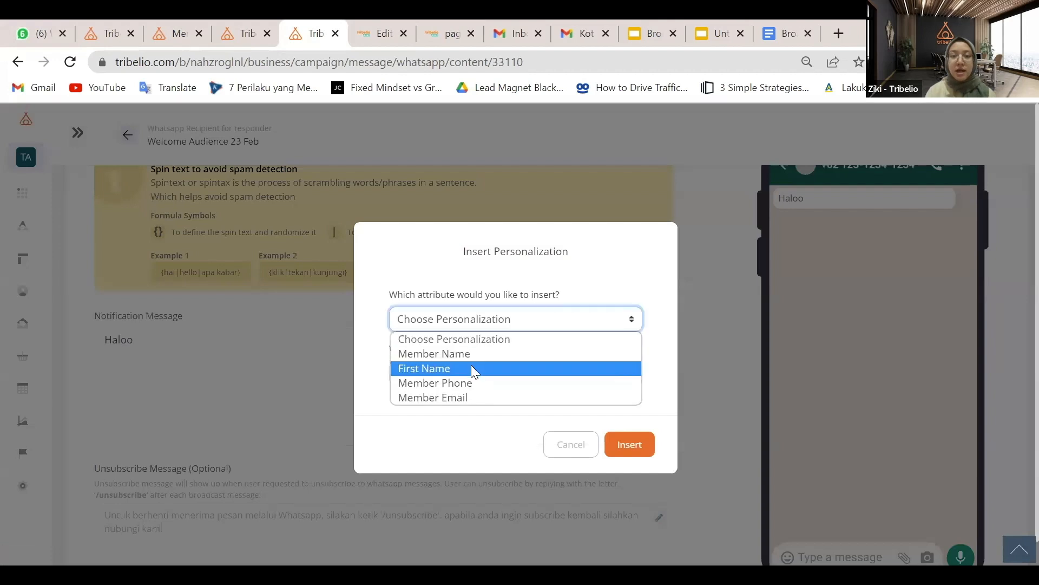
{"action": "left_click", "coordinate": [471, 366]}
{"action": "left_click", "coordinate": [629, 444]}
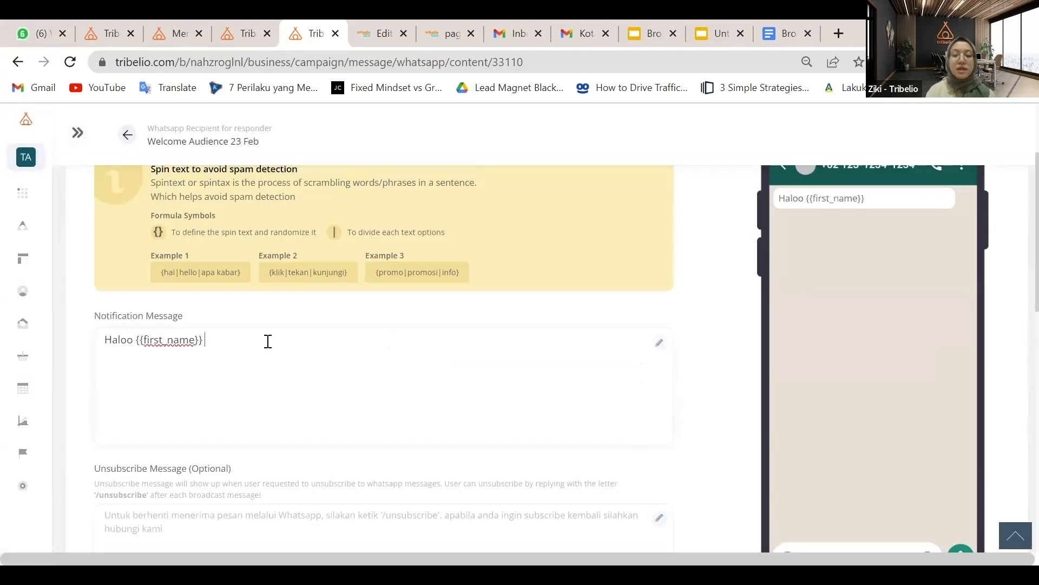
Finish the message with ', aku udah kirim link zoomnya via email, please kindly to check yaa.'
{"action": "type", "text": "aku ud"}
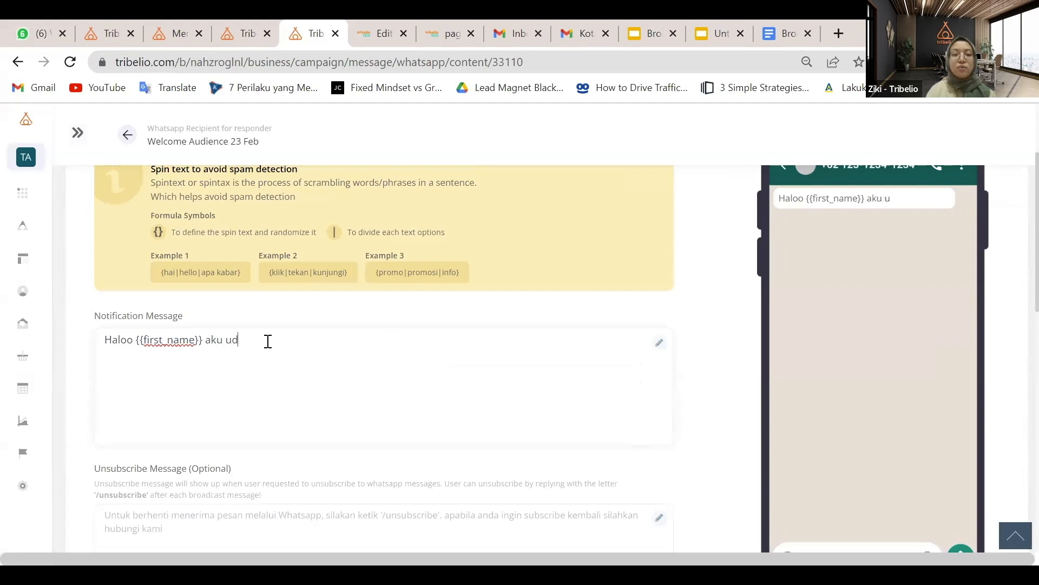
{"action": "type", "text": "ah kirim"}
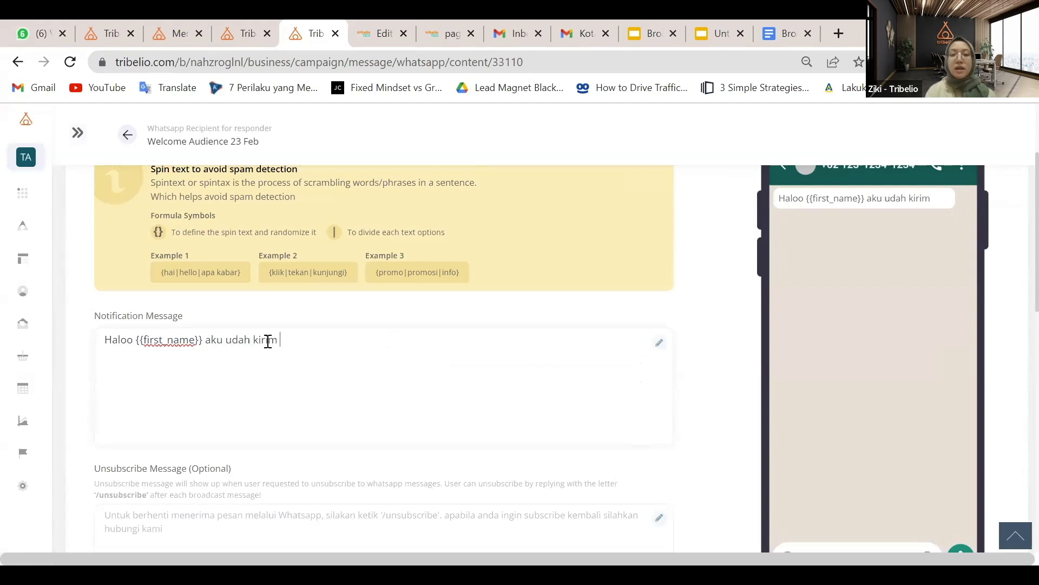
{"action": "type", "text": " link zo"}
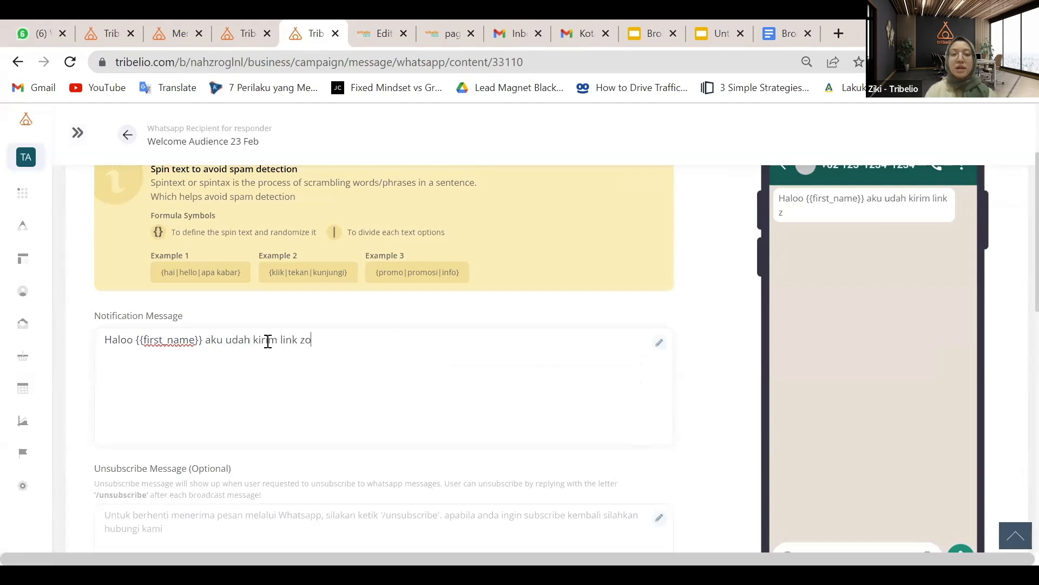
{"action": "type", "text": "omnya vi"}
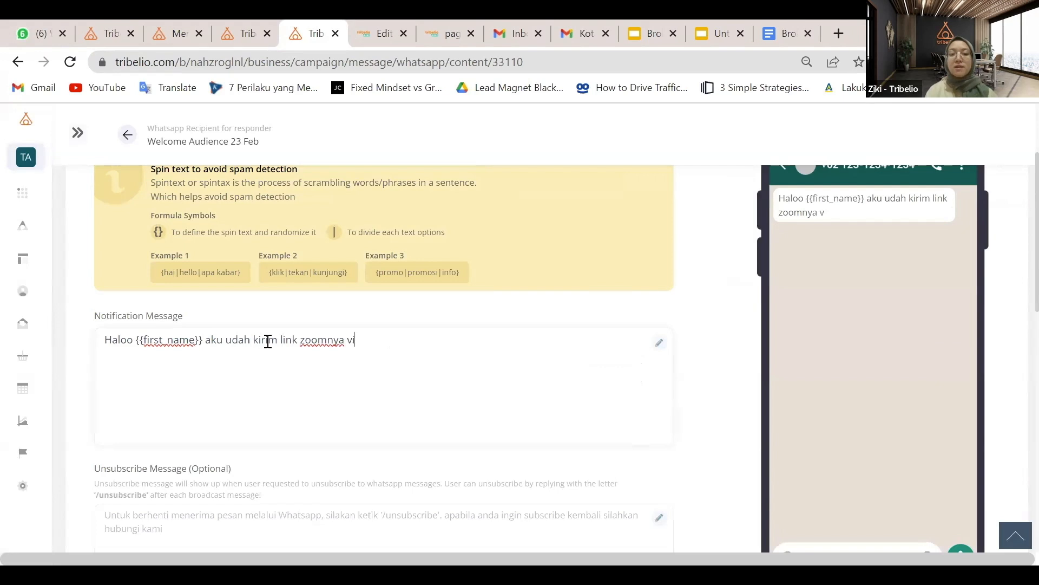
{"action": "type", "text": "a email, please kind"}
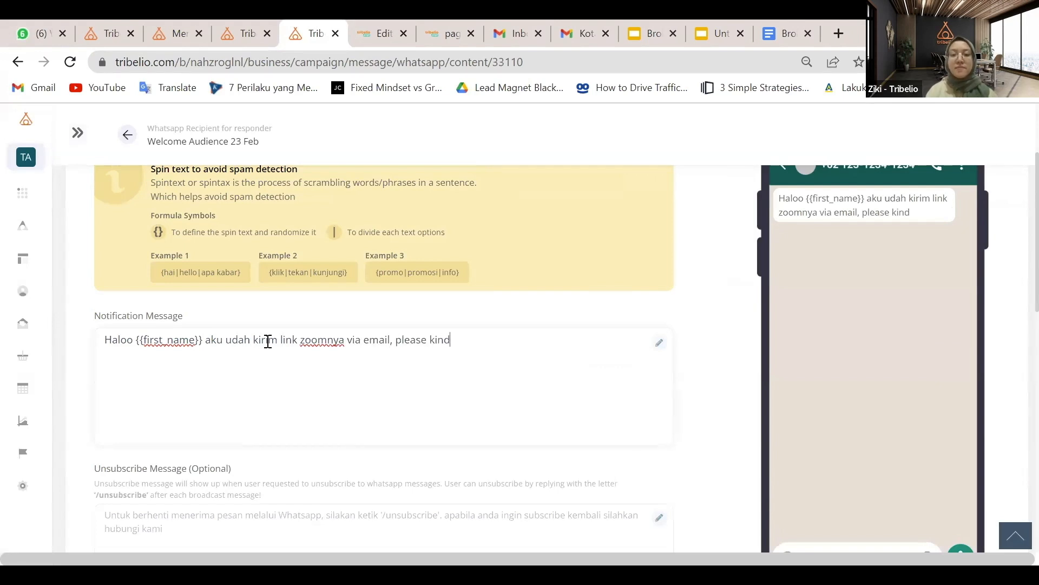
{"action": "type", "text": "ly to che"}
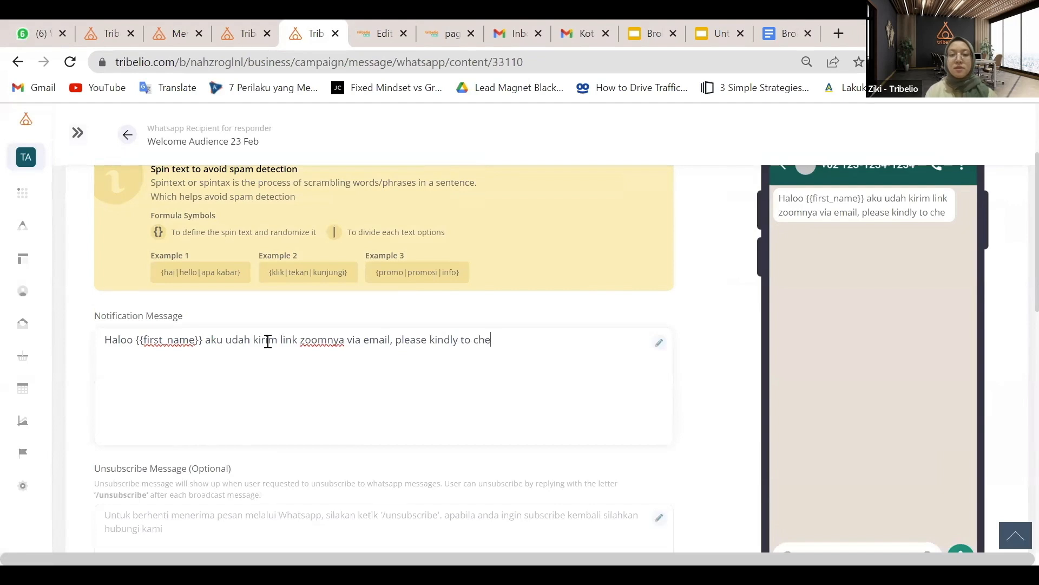
{"action": "type", "text": "ck yaa!"}
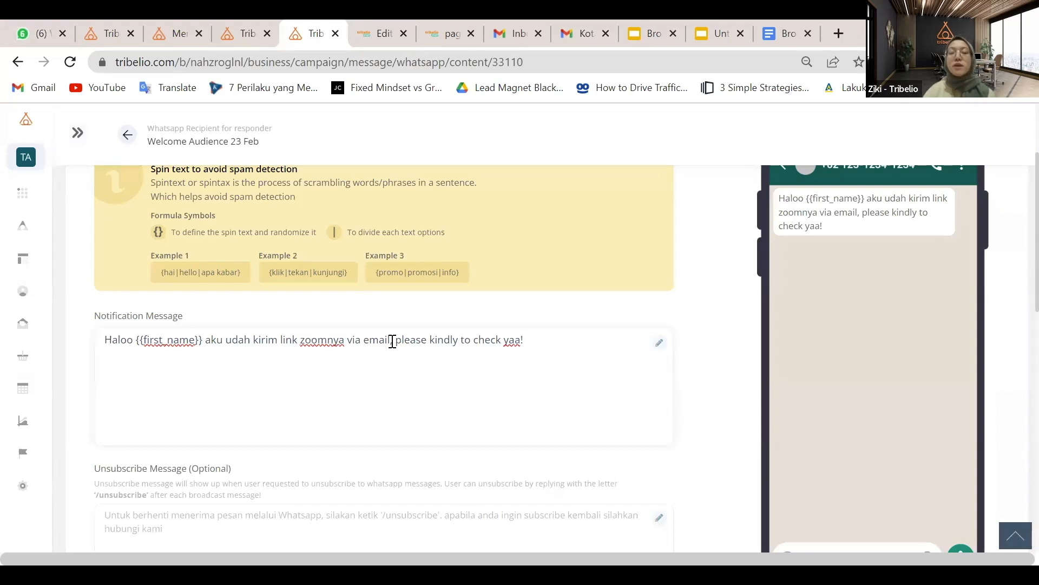
{"action": "left_click_drag", "start_coordinate": [529, 336], "coordinate": [395, 340]}
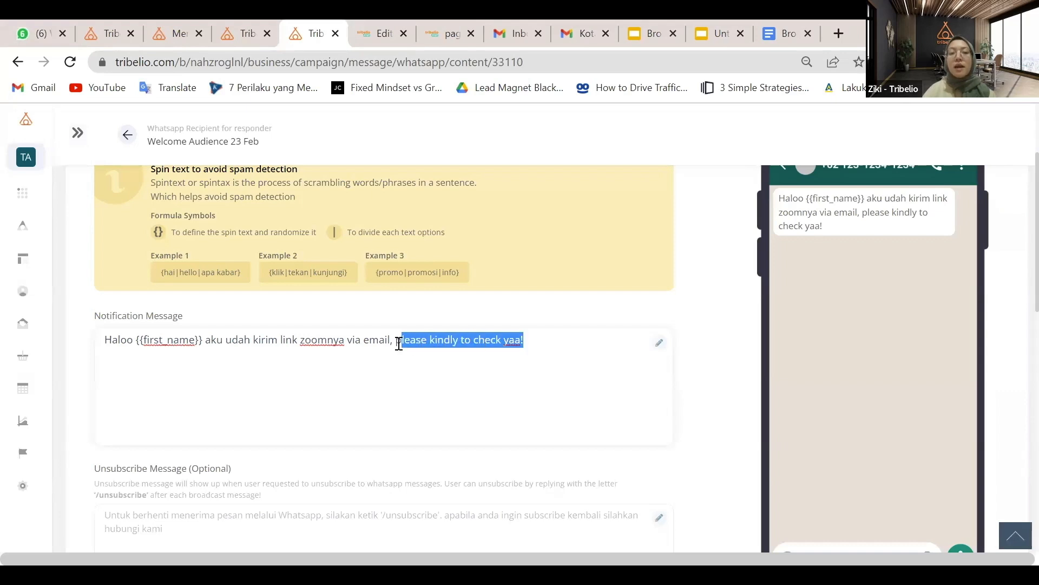
{"action": "type", "text": "ada yan"}
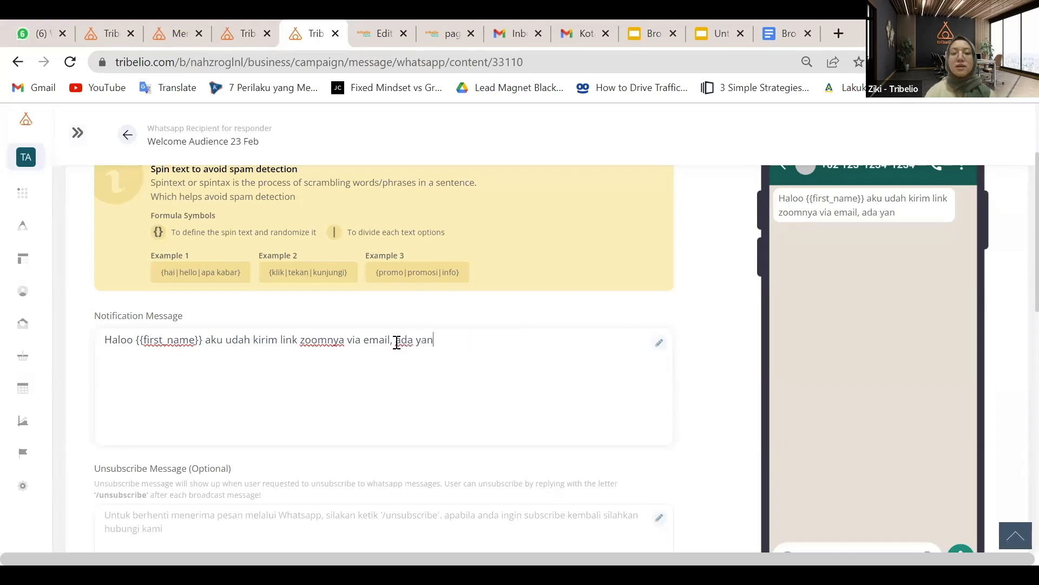
{"action": "type", "text": "g mau "}
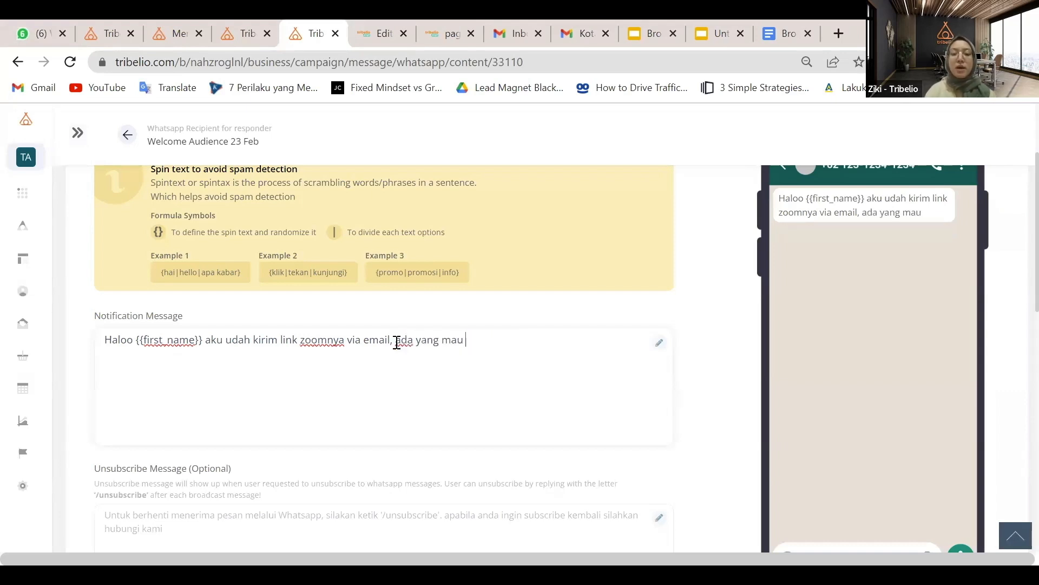
{"action": "type", "text": "ditanyakan ka"}
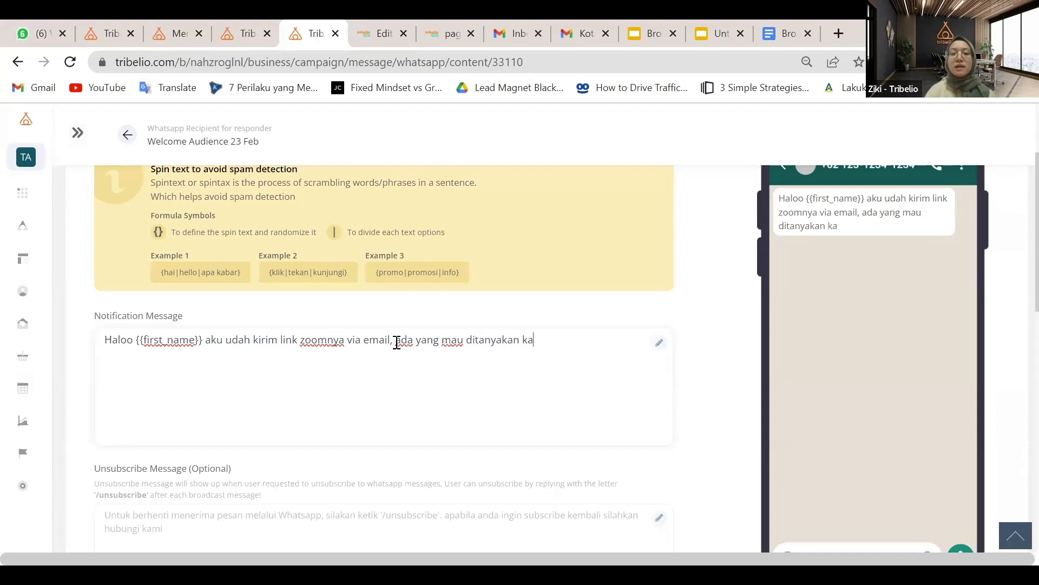
{"action": "type", "text": "h sebelum ik"}
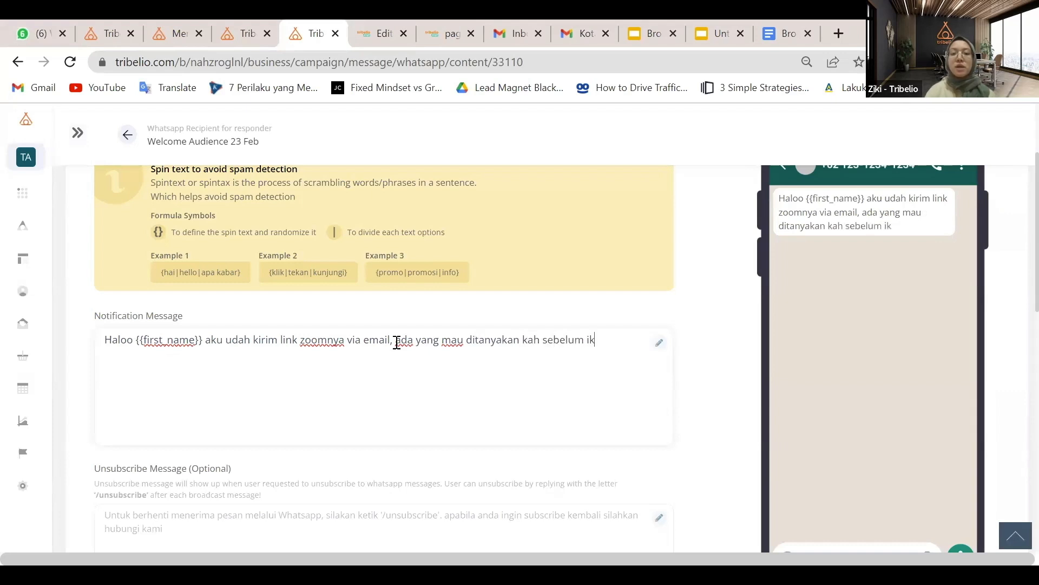
{"action": "type", "text": "ut workshopnya"}
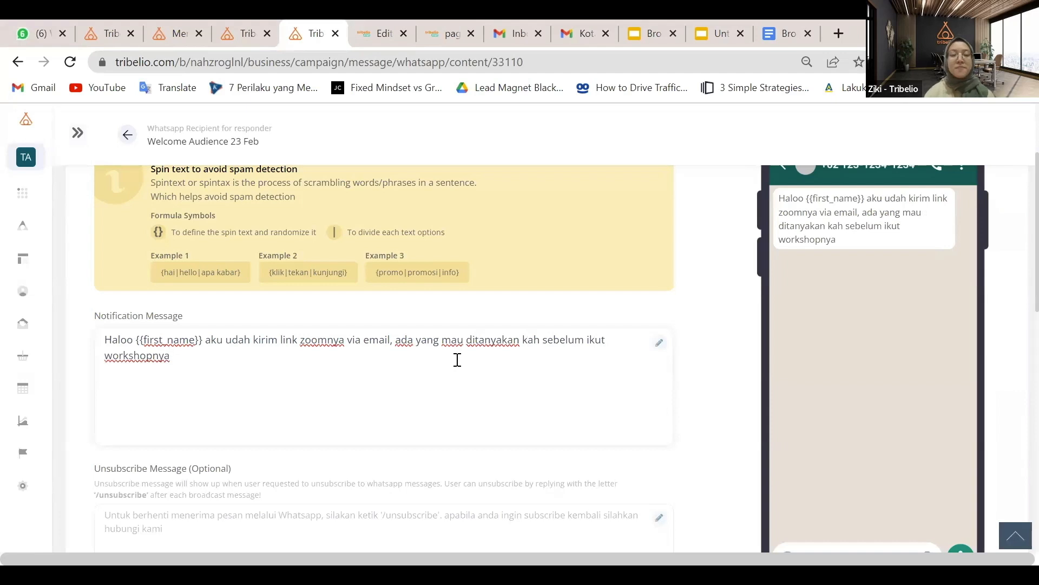
{"action": "left_click", "coordinate": [397, 345], "text": "shift"}
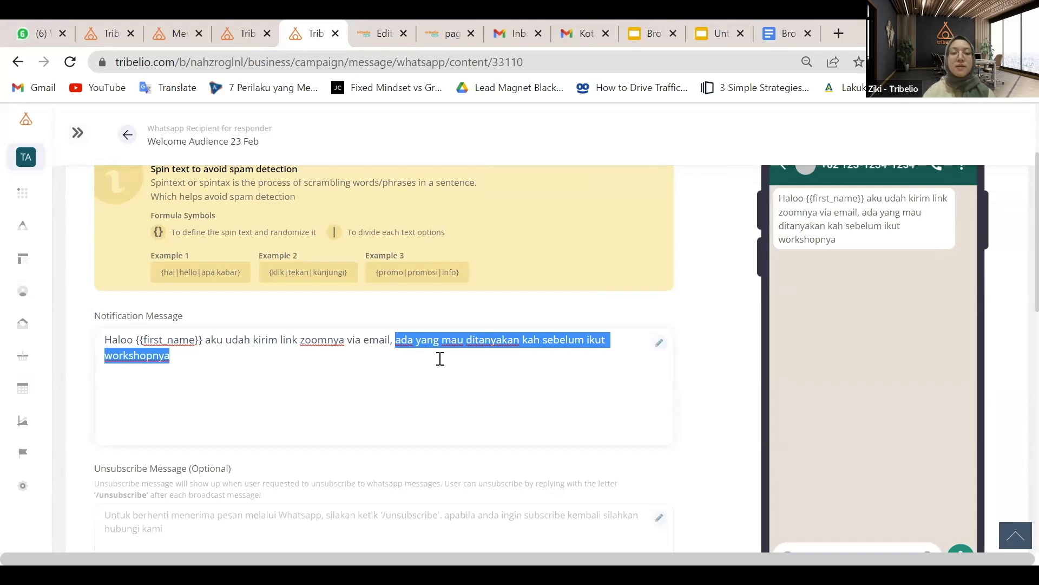
{"action": "key", "text": "BackSpace"}
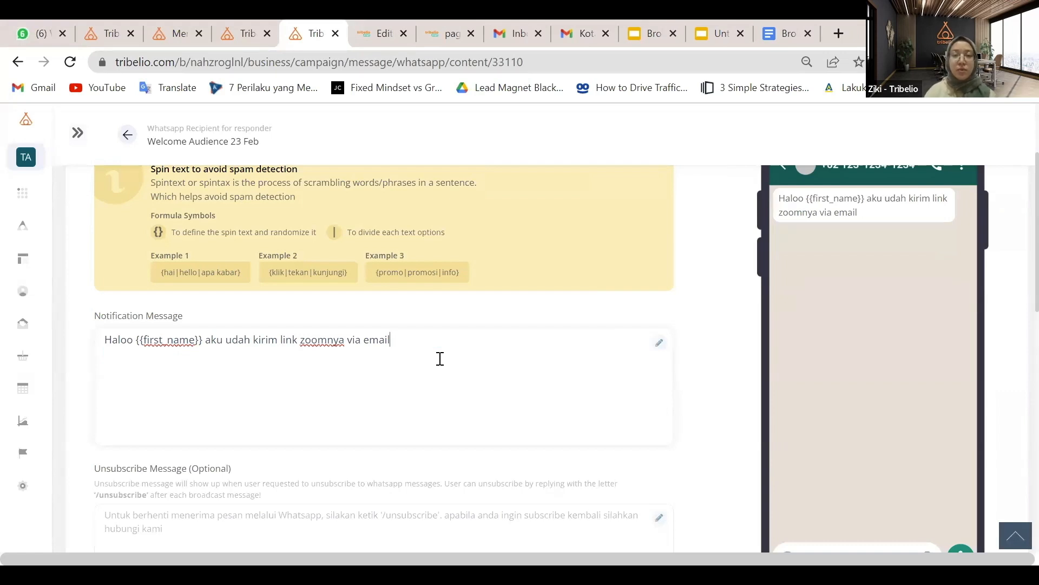
{"action": "type", "text": ","}
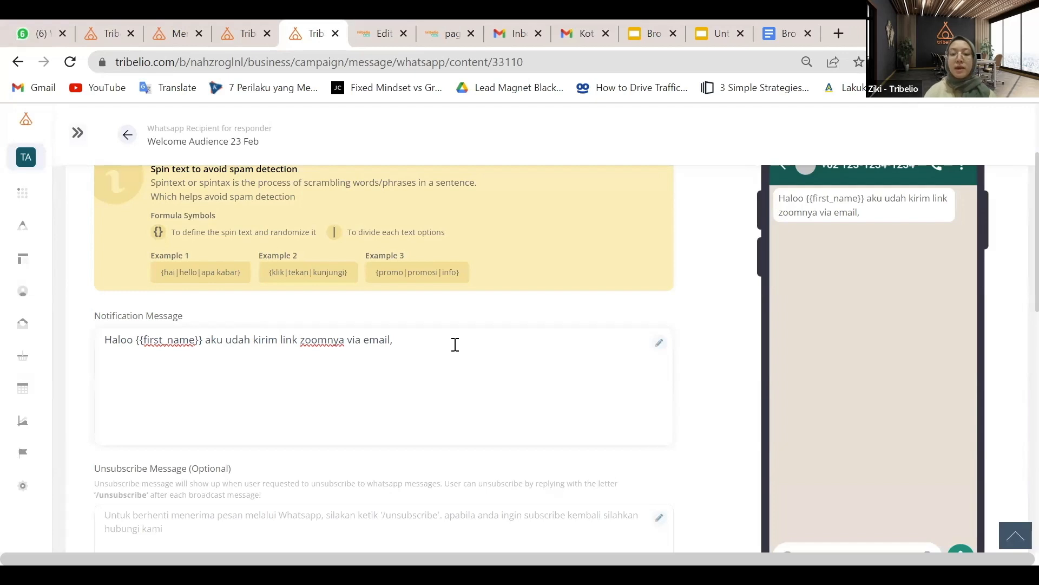
{"action": "type", "text": "please kind"}
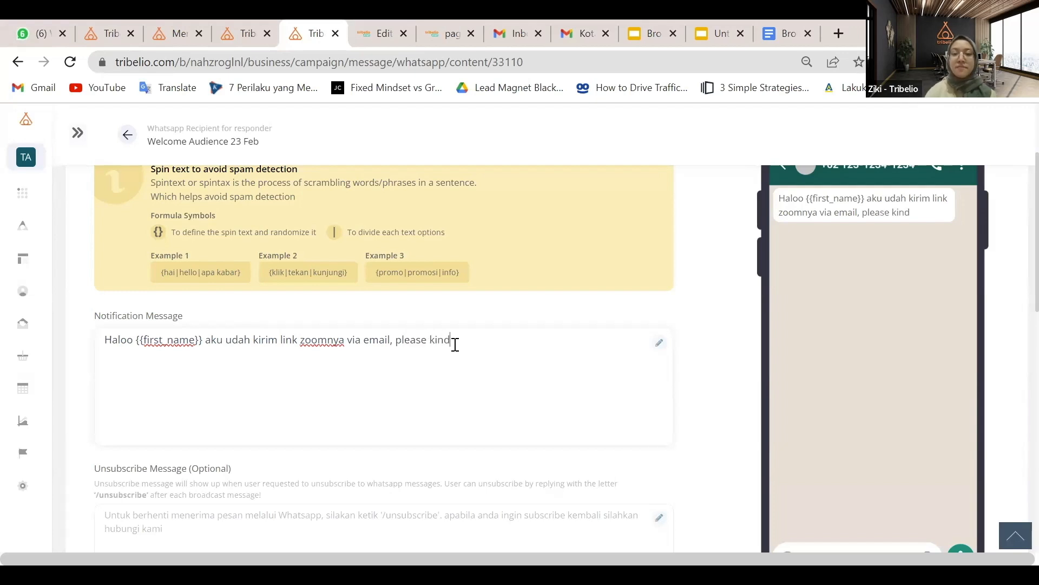
{"action": "type", "text": "ly to check yaa."}
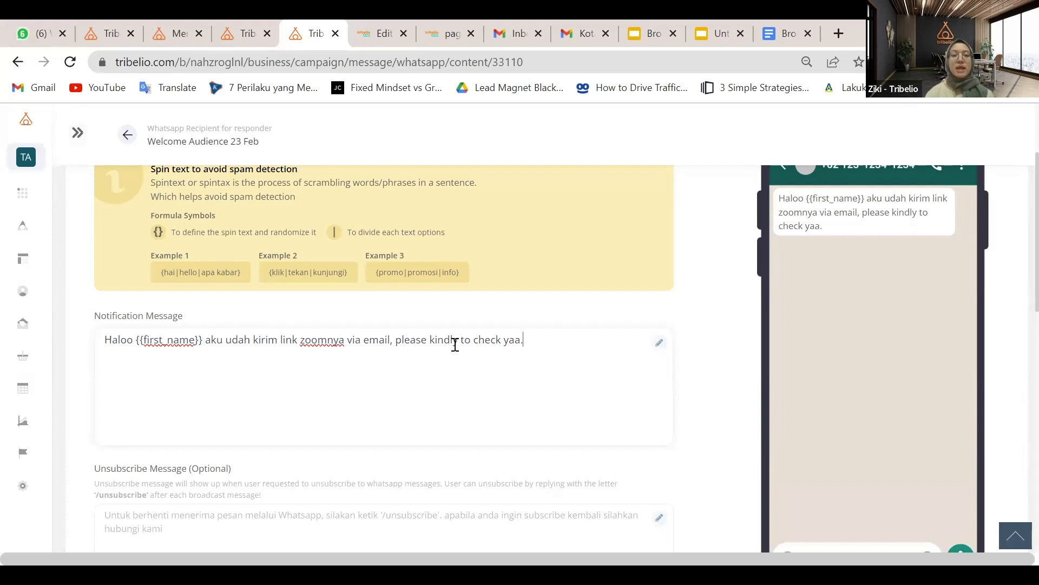
{"action": "scroll", "coordinate": [455, 345], "scroll_direction": "up", "scroll_amount": 1}
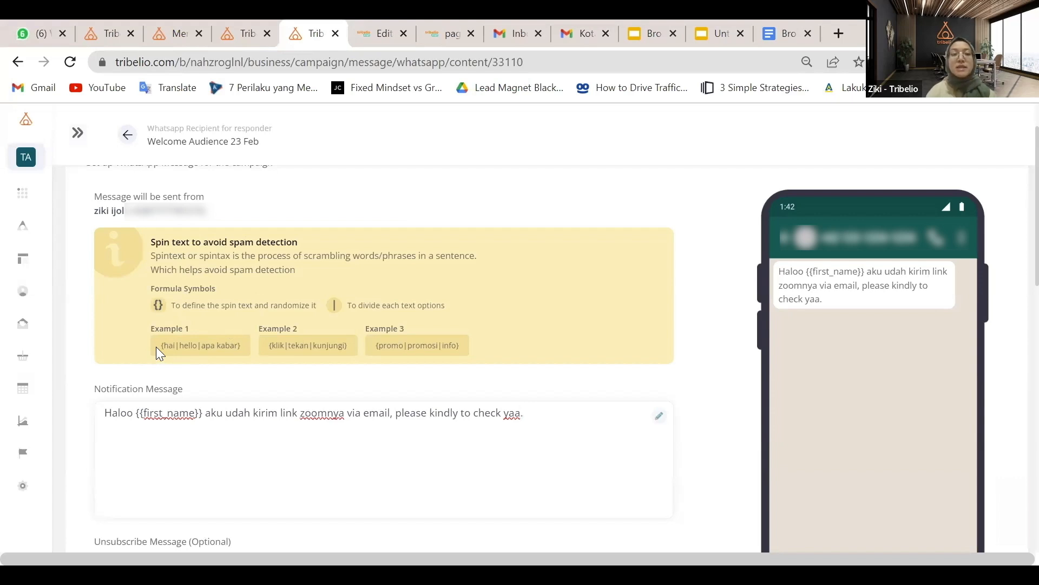
Replace 'Haloo' with the Example 1 spintext greeting {hai|hello|apa kabar}
{"action": "left_click_drag", "start_coordinate": [158, 346], "coordinate": [241, 346]}
{"action": "key", "text": "ctrl+c"}
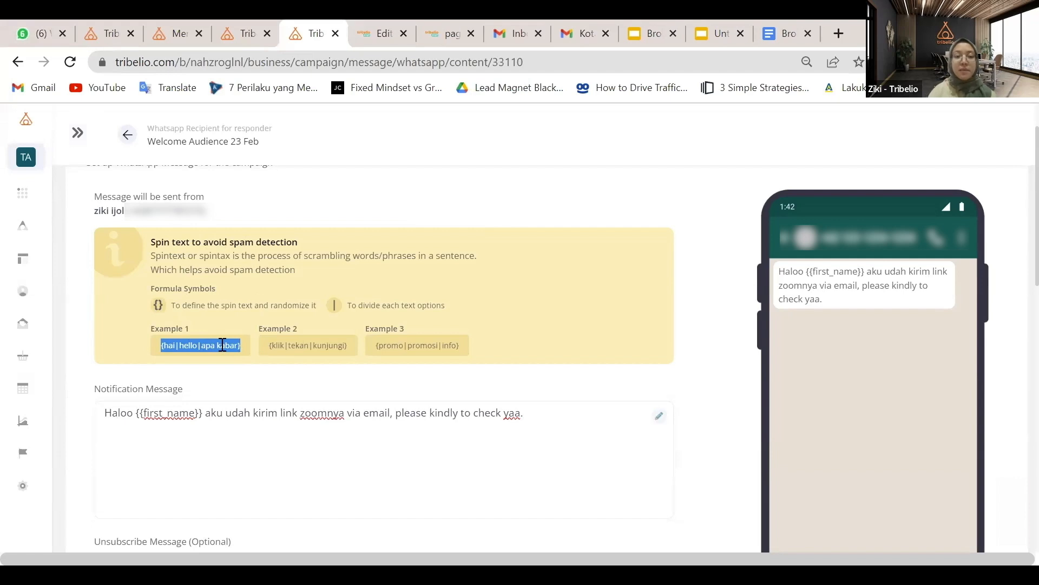
{"action": "double_click", "coordinate": [114, 410]}
{"action": "key", "text": "ctrl+v"}
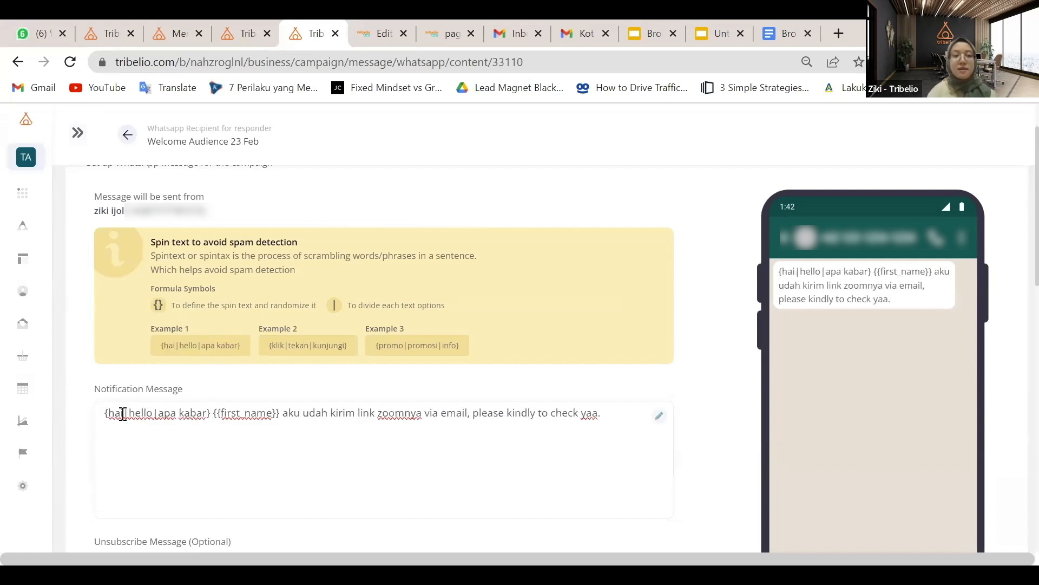
{"action": "double_click", "coordinate": [116, 414]}
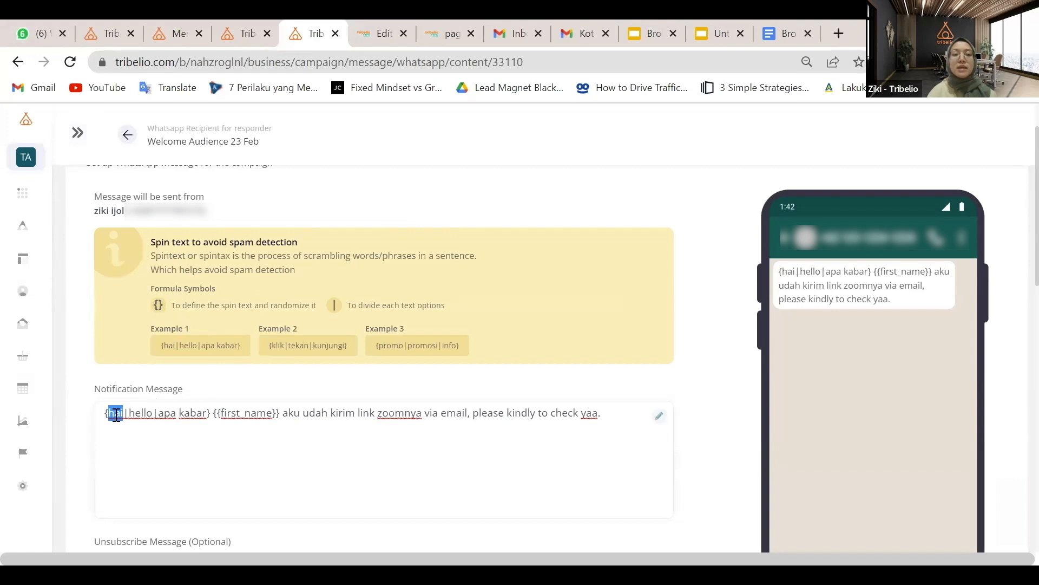
{"action": "left_click", "coordinate": [163, 415]}
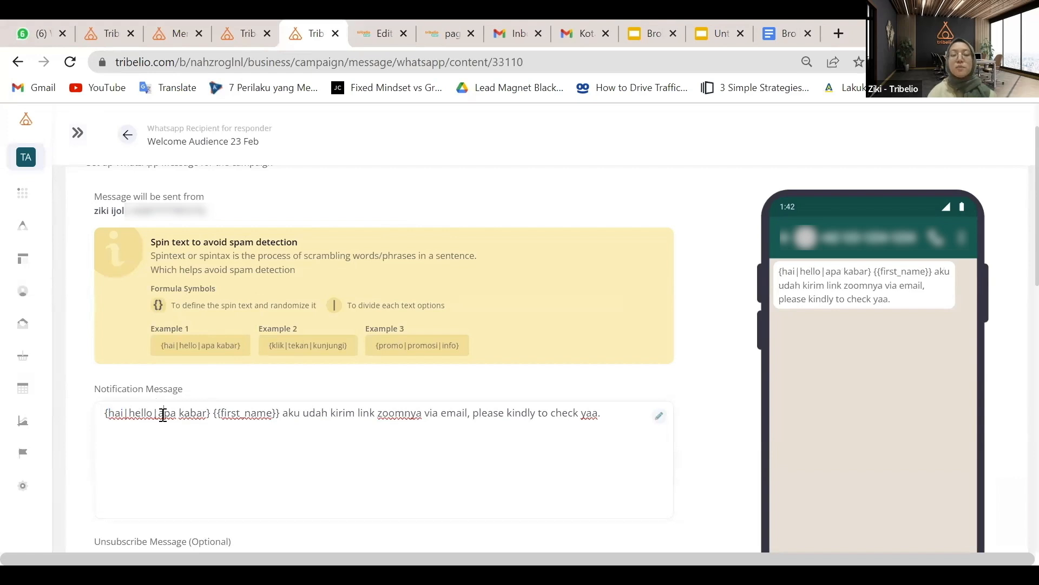
{"action": "left_click", "coordinate": [121, 416]}
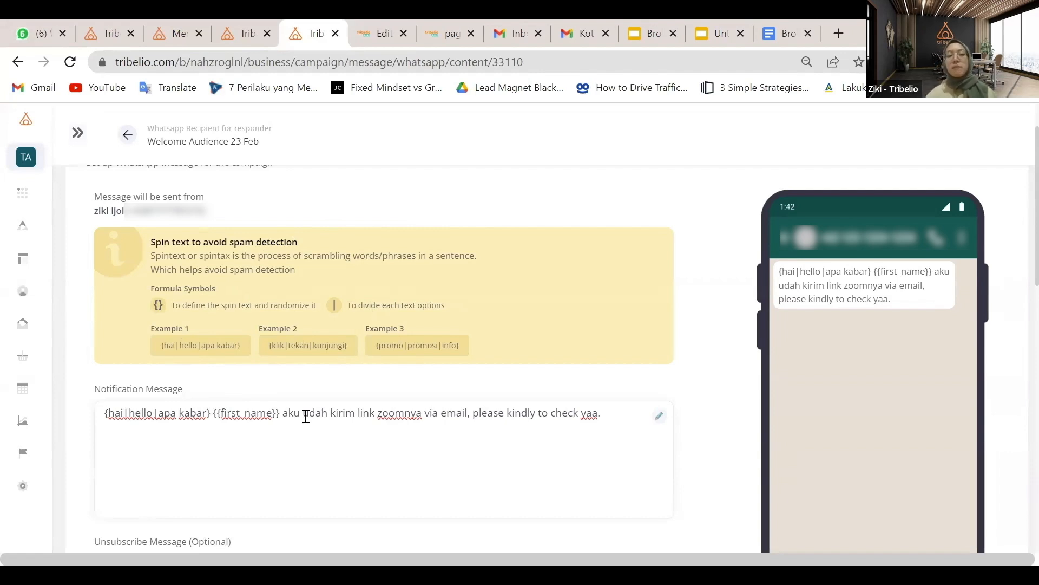
{"action": "double_click", "coordinate": [193, 411]}
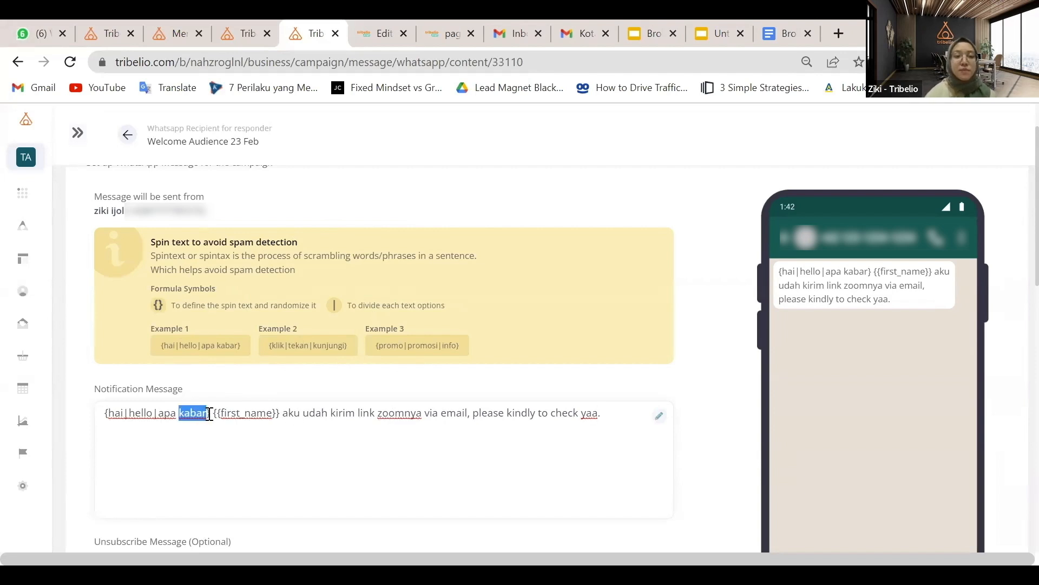
{"action": "left_click", "coordinate": [209, 413]}
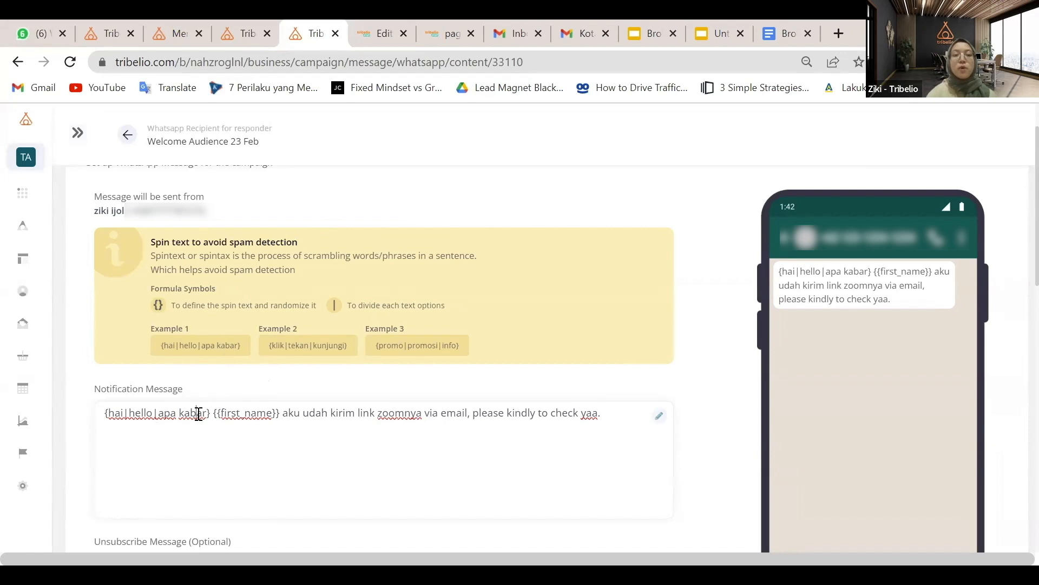
{"action": "key", "text": "BackSpace"}
{"action": "key", "text": "BackSpace"}
{"action": "key", "text": "BackSpace"}
{"action": "key", "text": "BackSpace"}
{"action": "key", "text": "BackSpace"}
{"action": "key", "text": "BackSpace"}
{"action": "key", "text": "BackSpace"}
{"action": "key", "text": "BackSpace"}
{"action": "key", "text": "BackSpace"}
{"action": "key", "text": "BackSpace"}
{"action": "key", "text": "BackSpace"}
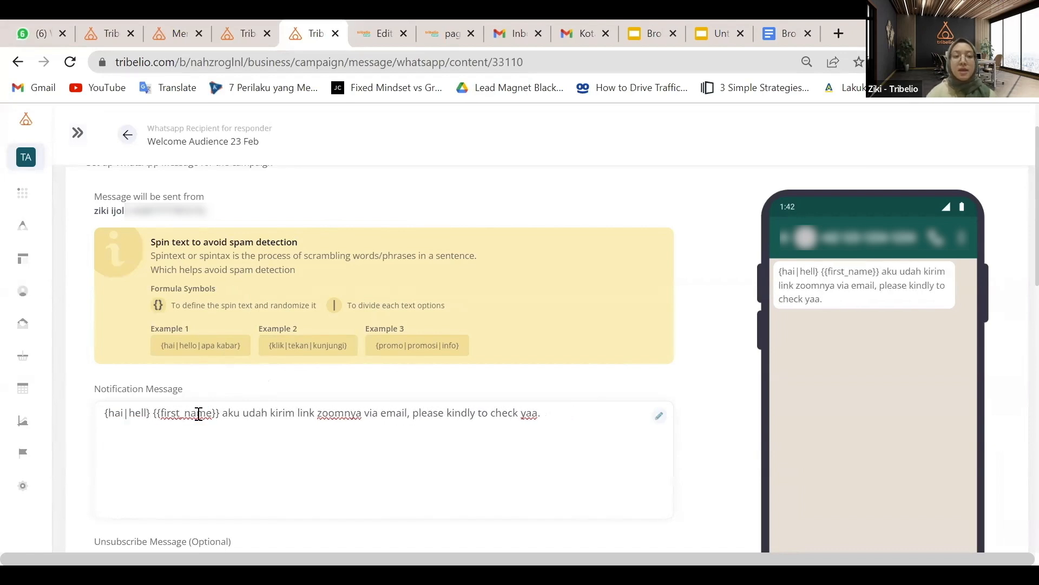
{"action": "type", "text": "o"}
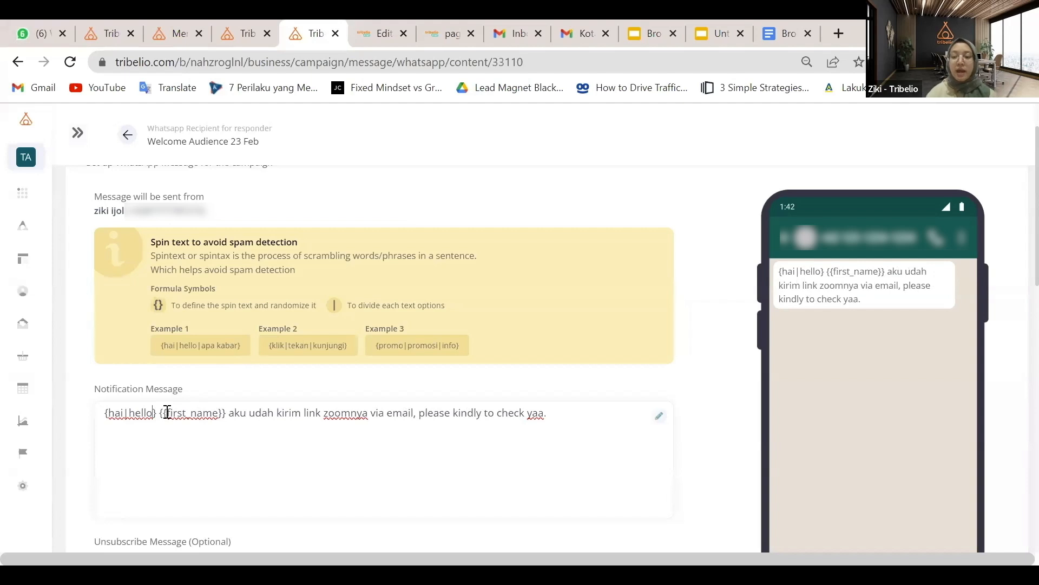
{"action": "type", "text": "|"}
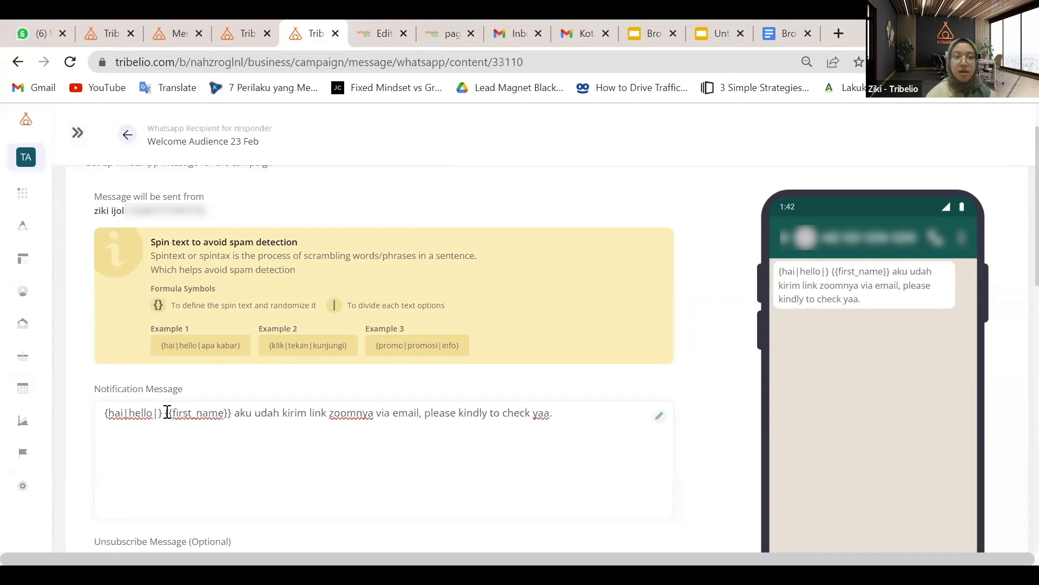
{"action": "type", "text": "apa kabar"}
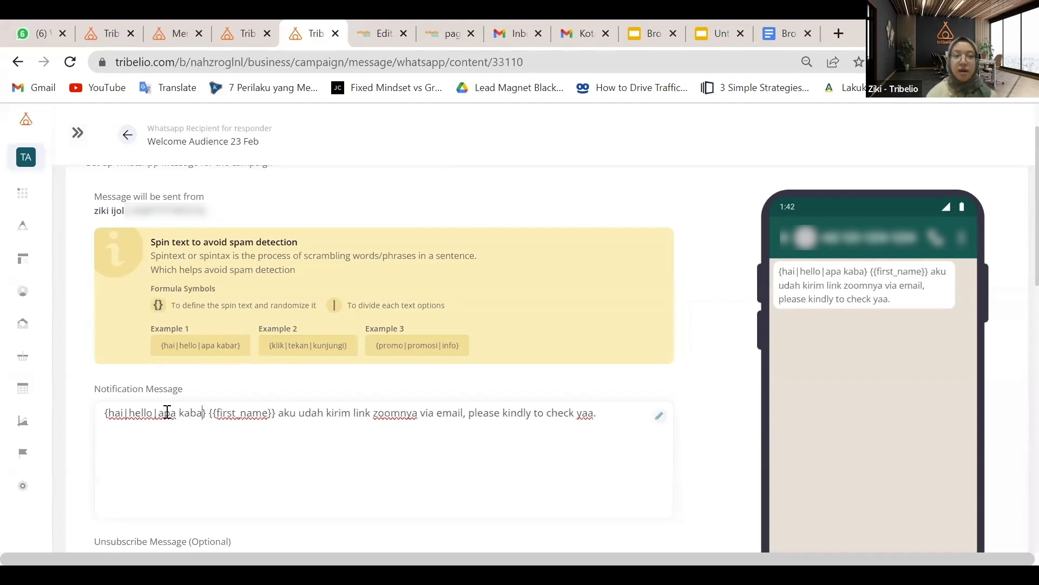
{"action": "type", "text": "|selama"}
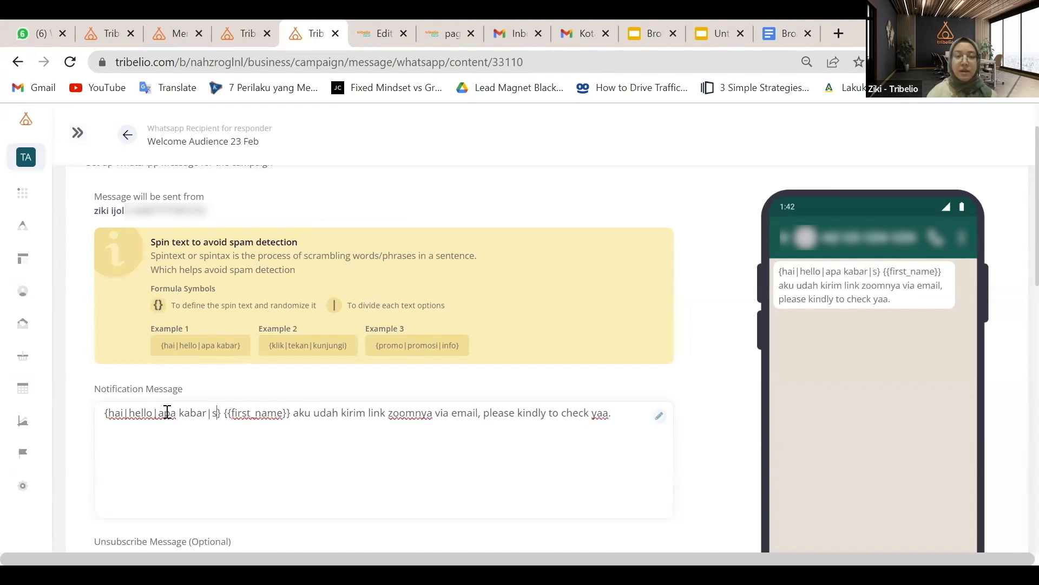
{"action": "type", "text": "t malam"}
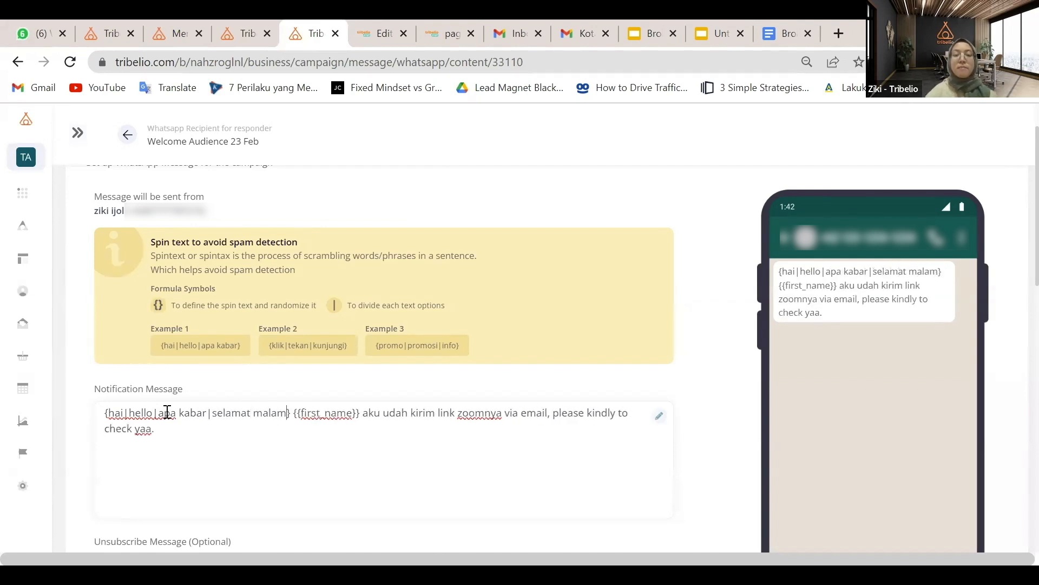
{"action": "left_click", "coordinate": [286, 431]}
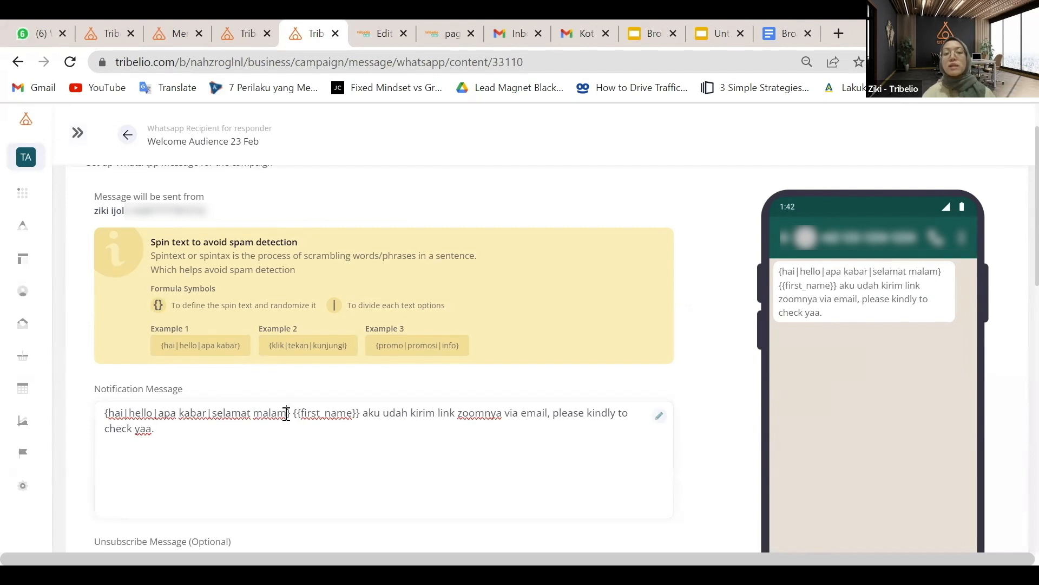
{"action": "left_click", "coordinate": [286, 414]}
{"action": "key", "text": "BackSpace"}
{"action": "key", "text": "BackSpace"}
{"action": "key", "text": "BackSpace"}
{"action": "key", "text": "BackSpace"}
{"action": "key", "text": "BackSpace"}
{"action": "key", "text": "BackSpace"}
{"action": "key", "text": "BackSpace"}
{"action": "key", "text": "BackSpace"}
{"action": "key", "text": "BackSpace"}
{"action": "key", "text": "BackSpace"}
{"action": "key", "text": "BackSpace"}
{"action": "key", "text": "BackSpace"}
{"action": "key", "text": "BackSpace"}
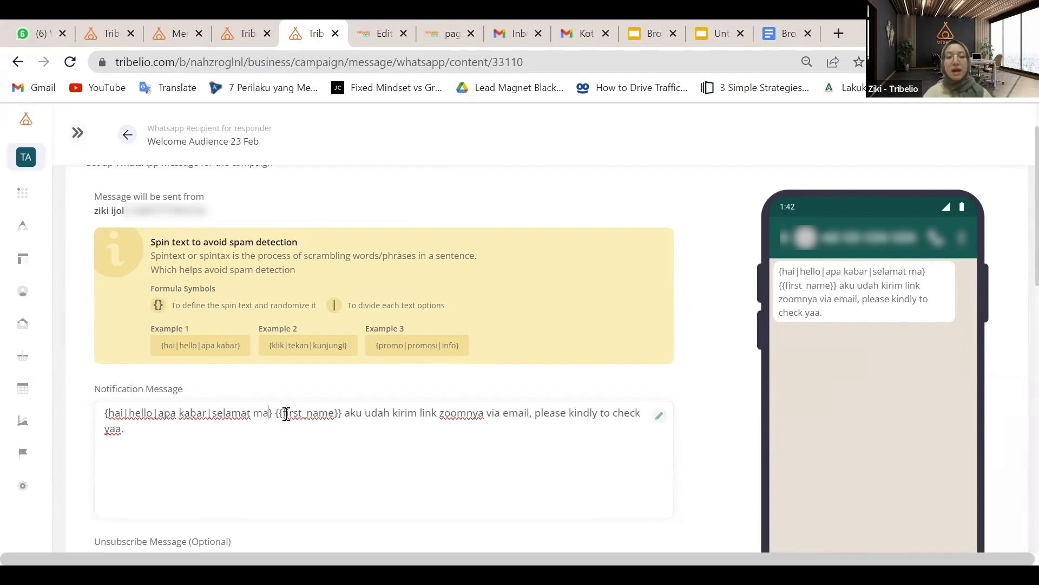
{"action": "key", "text": "BackSpace"}
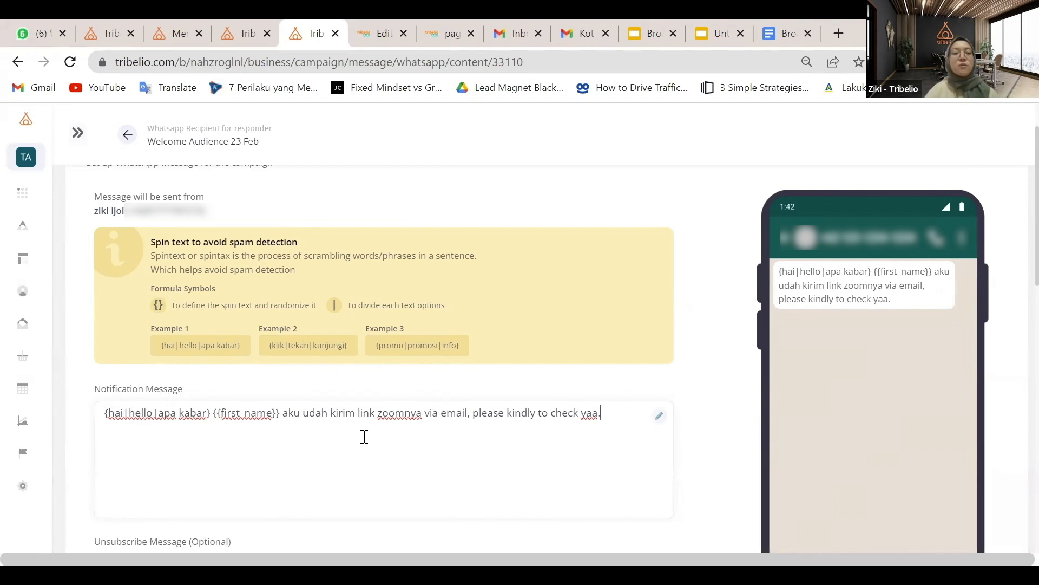
{"action": "double_click", "coordinate": [340, 412]}
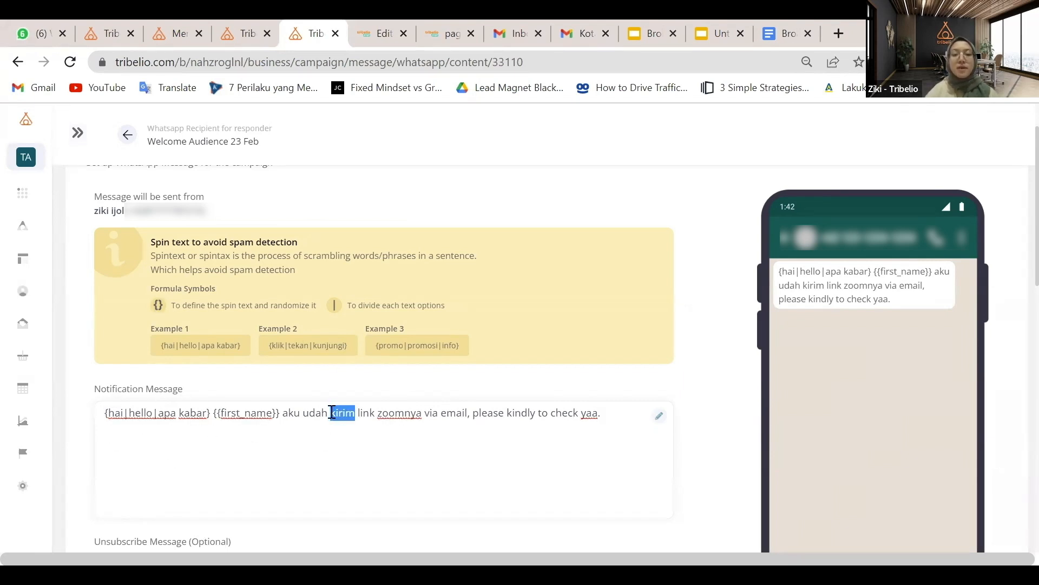
{"action": "left_click", "coordinate": [336, 413]}
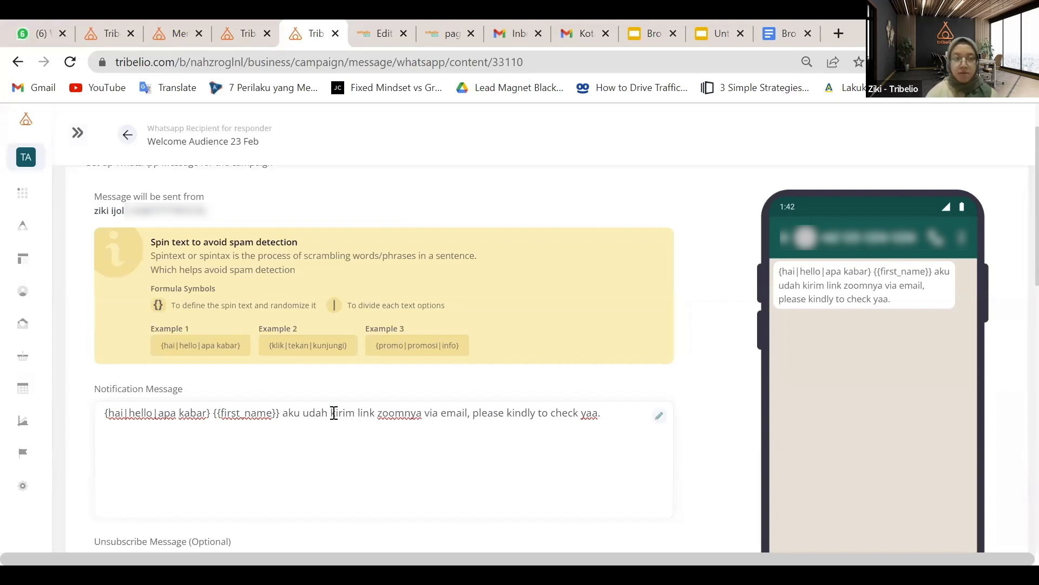
{"action": "double_click", "coordinate": [339, 412]}
{"action": "key", "text": "ctrl+v"}
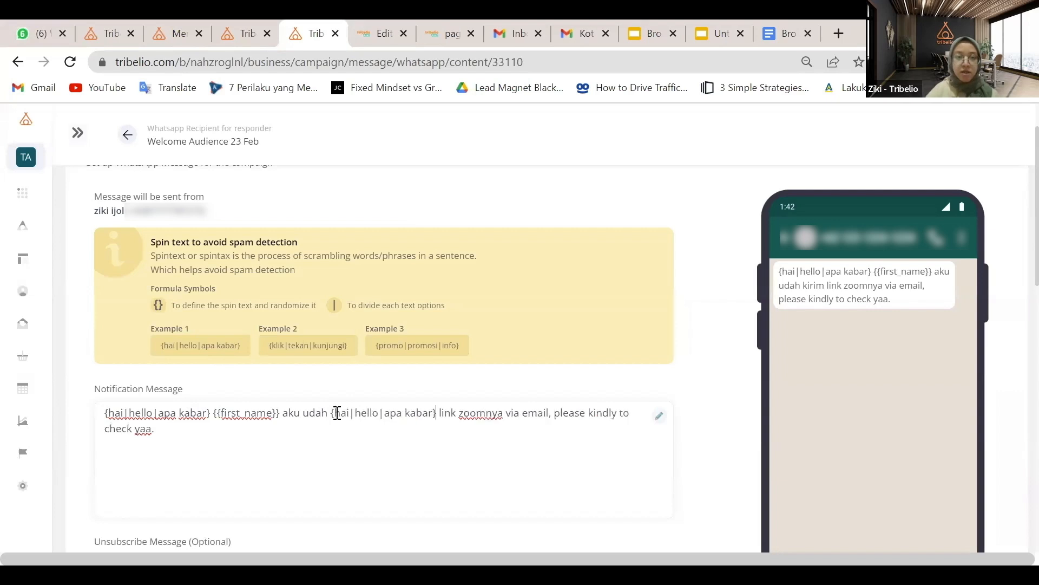
{"action": "double_click", "coordinate": [341, 413]}
{"action": "type", "text": "k"}
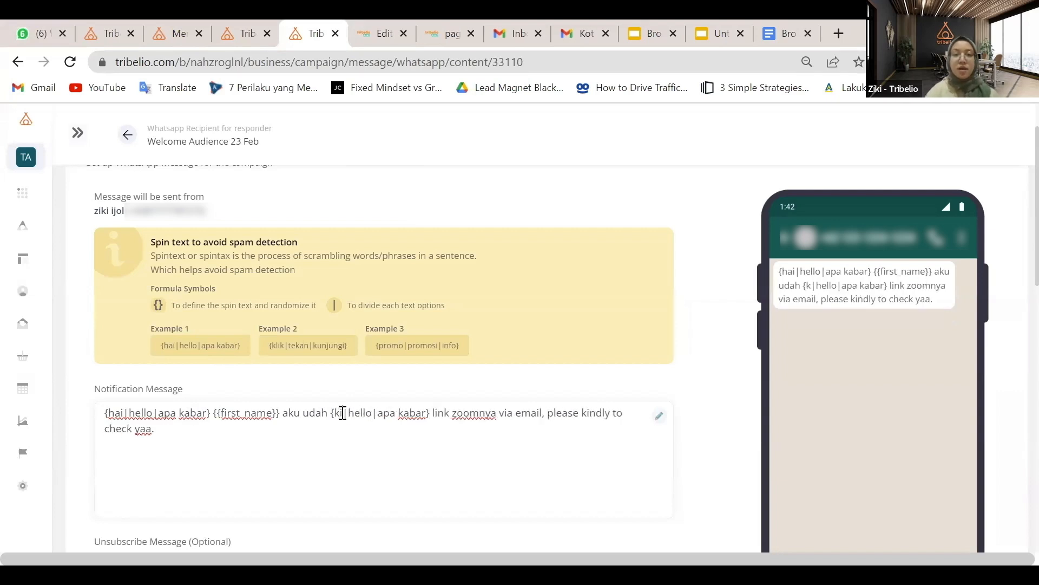
{"action": "type", "text": "irim"}
{"action": "double_click", "coordinate": [378, 413]}
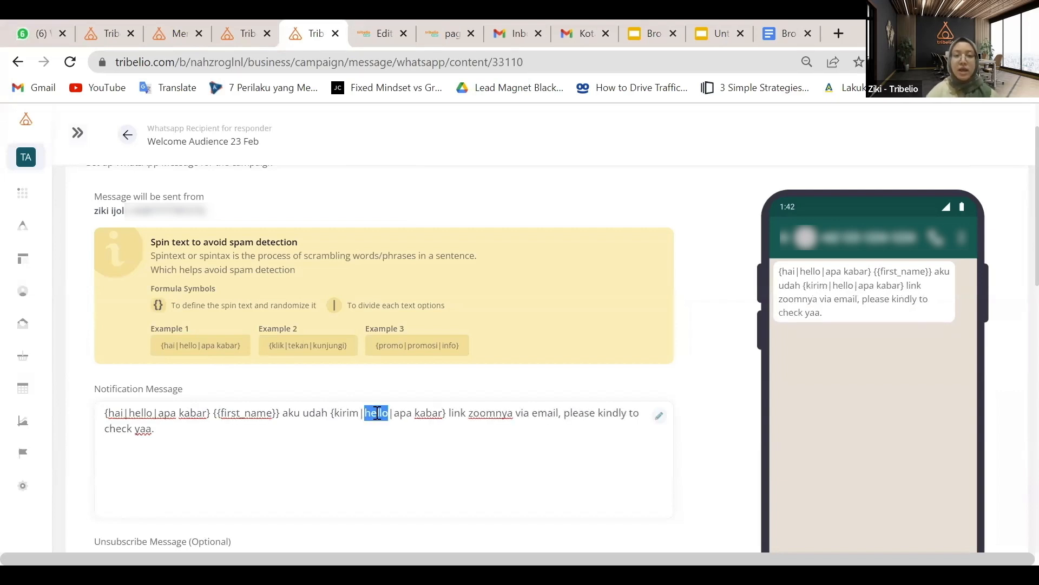
{"action": "type", "text": "invi"}
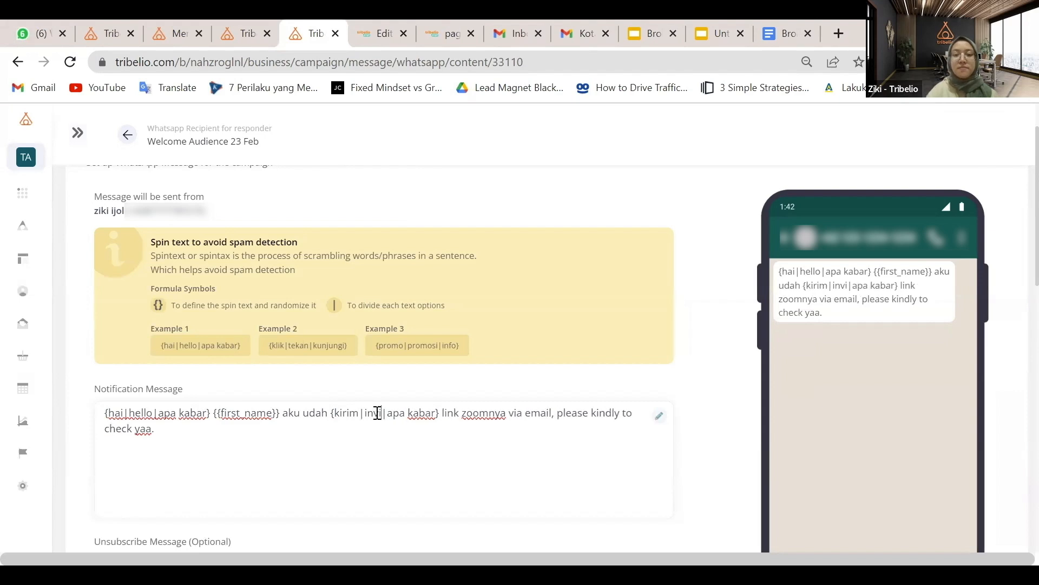
{"action": "type", "text": "te"}
{"action": "double_click", "coordinate": [429, 413]}
{"action": "key", "text": "BackSpace"}
{"action": "key", "text": "BackSpace"}
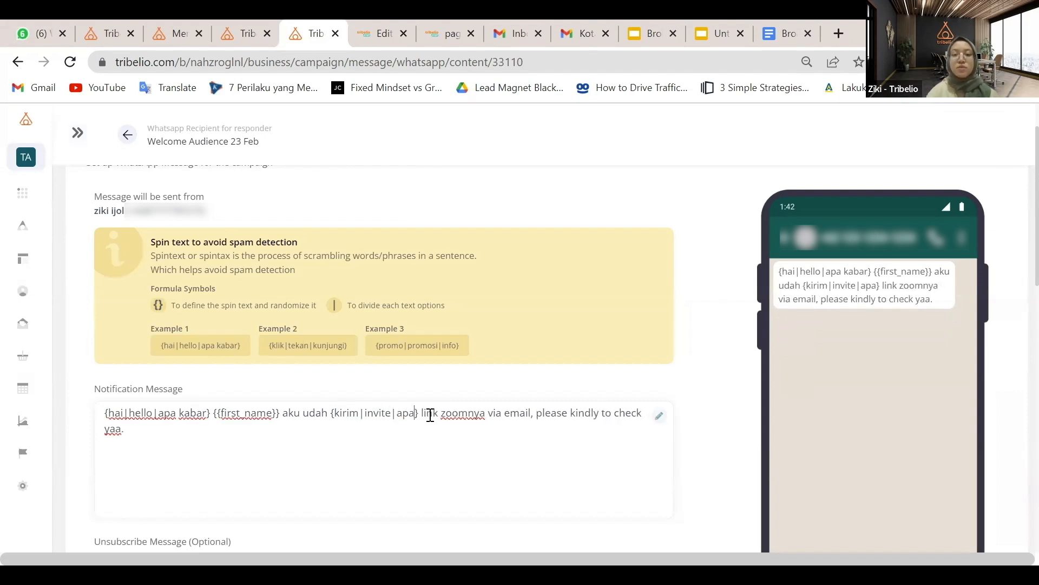
{"action": "key", "text": "BackSpace"}
{"action": "key", "text": "BackSpace"}
{"action": "key", "text": "BackSpace"}
{"action": "key", "text": "BackSpace"}
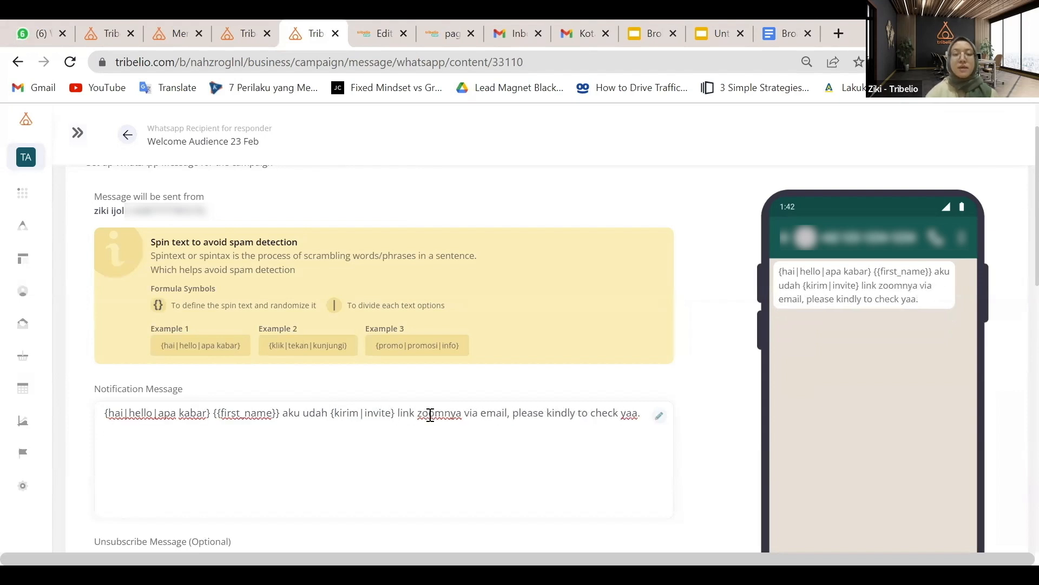
{"action": "left_click", "coordinate": [507, 412]}
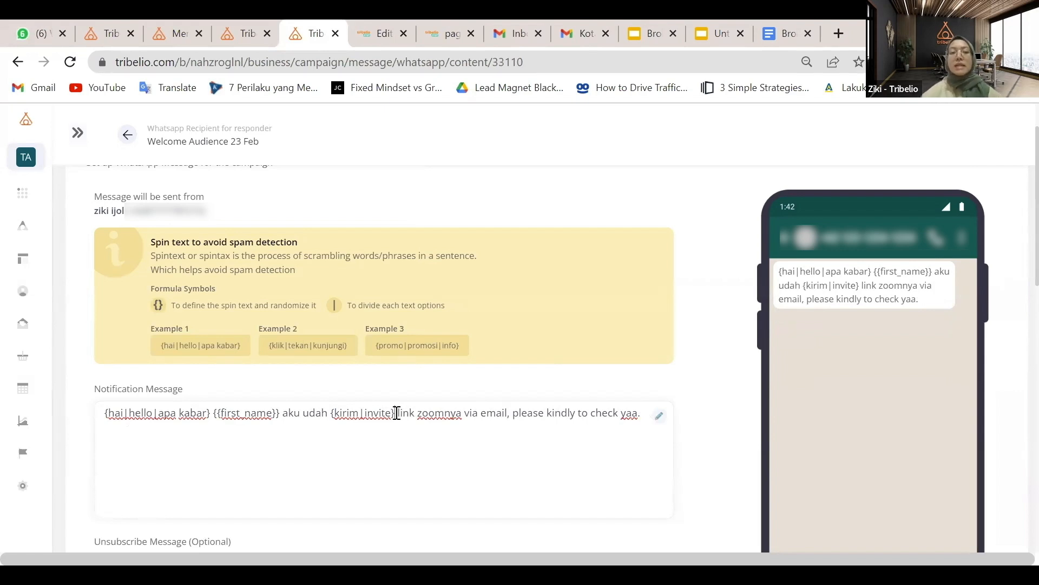
{"action": "key", "text": "BackSpace"}
{"action": "key", "text": "BackSpace"}
{"action": "key", "text": "BackSpace"}
{"action": "key", "text": "BackSpace"}
{"action": "key", "text": "BackSpace"}
{"action": "key", "text": "BackSpace"}
{"action": "key", "text": "BackSpace"}
{"action": "key", "text": "BackSpace"}
{"action": "key", "text": "BackSpace"}
{"action": "key", "text": "BackSpace"}
{"action": "key", "text": "BackSpace"}
{"action": "key", "text": "BackSpace"}
{"action": "key", "text": "BackSpace"}
{"action": "key", "text": "BackSpace"}
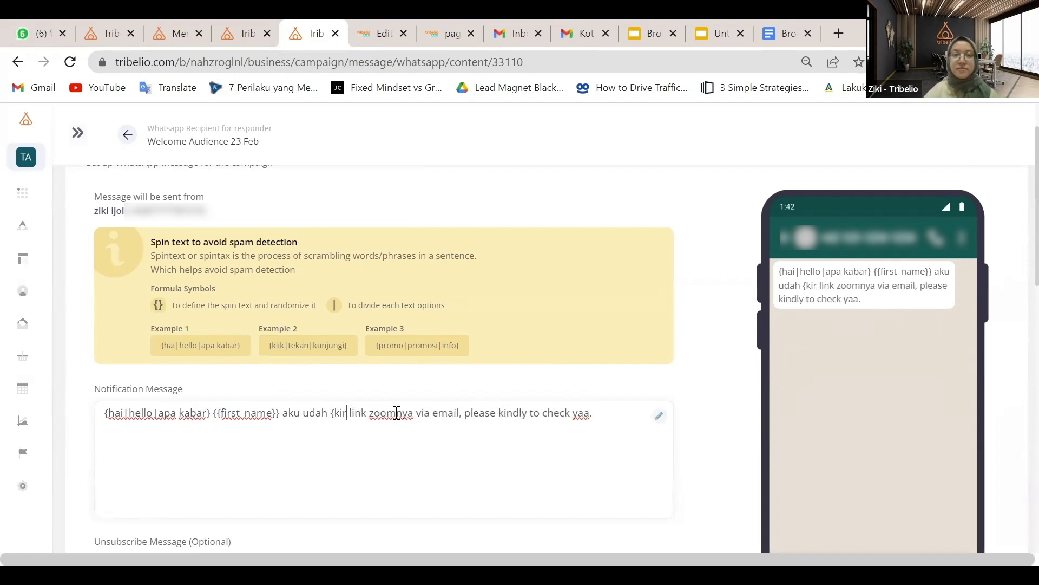
{"action": "type", "text": "kirim"}
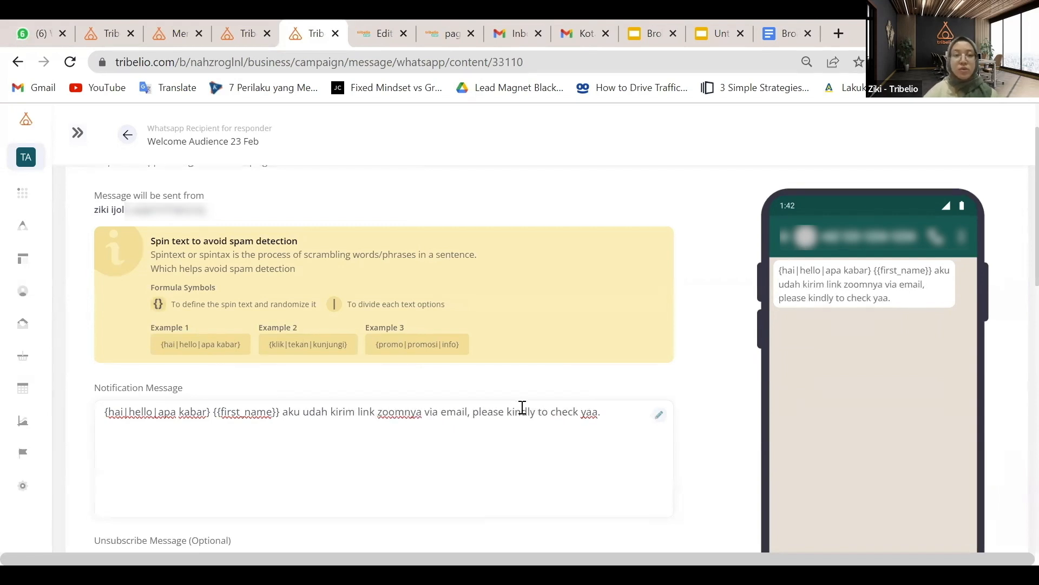
{"action": "scroll", "coordinate": [522, 408], "scroll_direction": "down", "scroll_amount": 5}
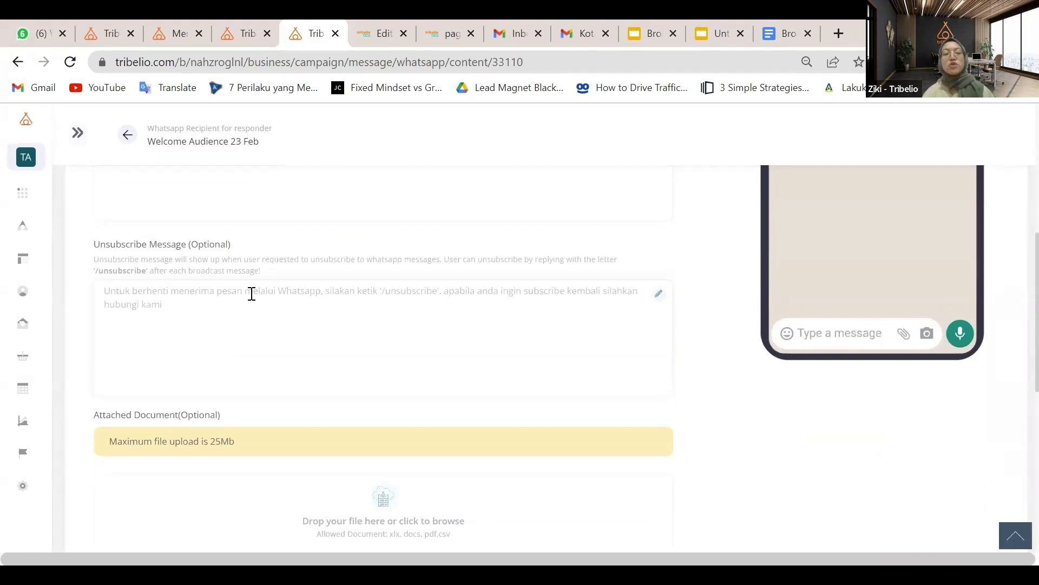
{"action": "scroll", "coordinate": [252, 294], "scroll_direction": "up", "scroll_amount": 1}
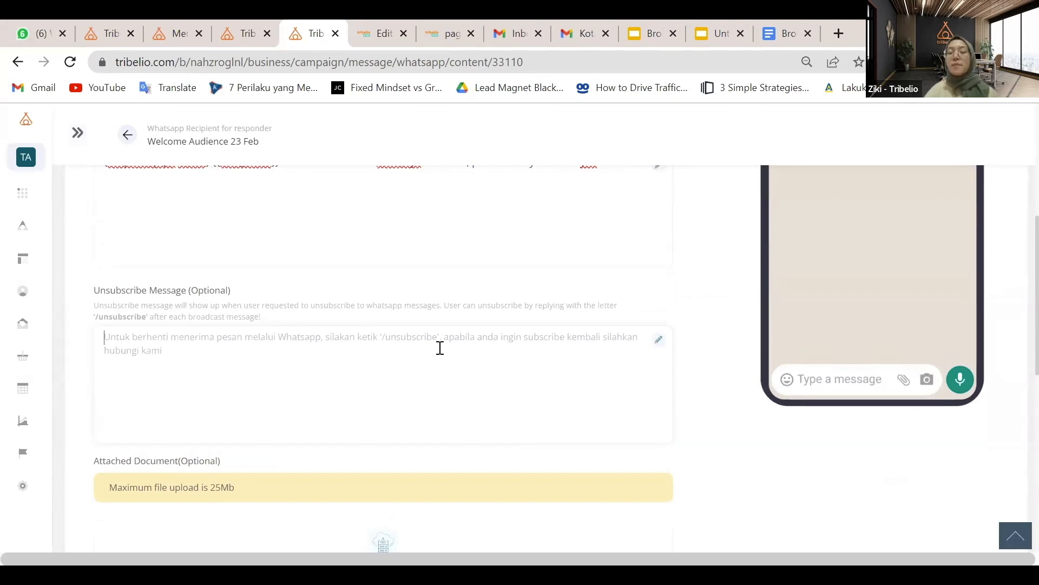
{"action": "scroll", "coordinate": [440, 348], "scroll_direction": "down", "scroll_amount": 5}
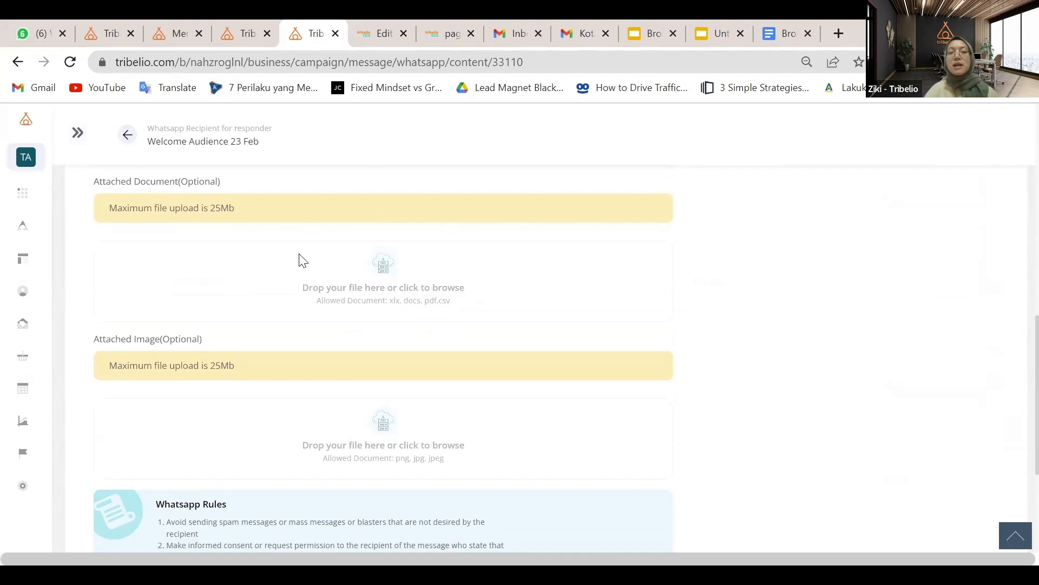
{"action": "scroll", "coordinate": [376, 282], "scroll_direction": "down", "scroll_amount": 2}
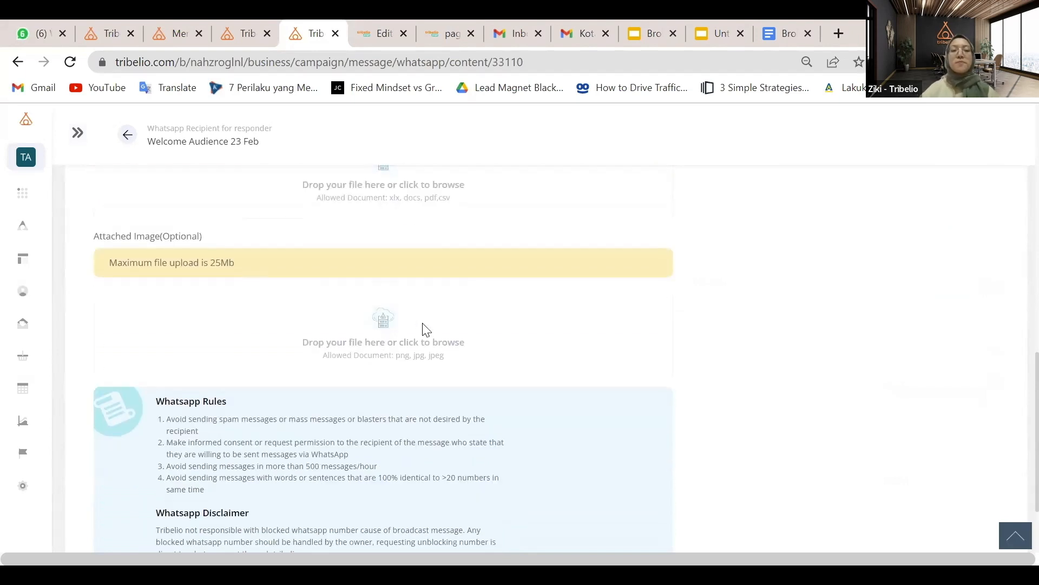
{"action": "scroll", "coordinate": [425, 328], "scroll_direction": "down", "scroll_amount": 2}
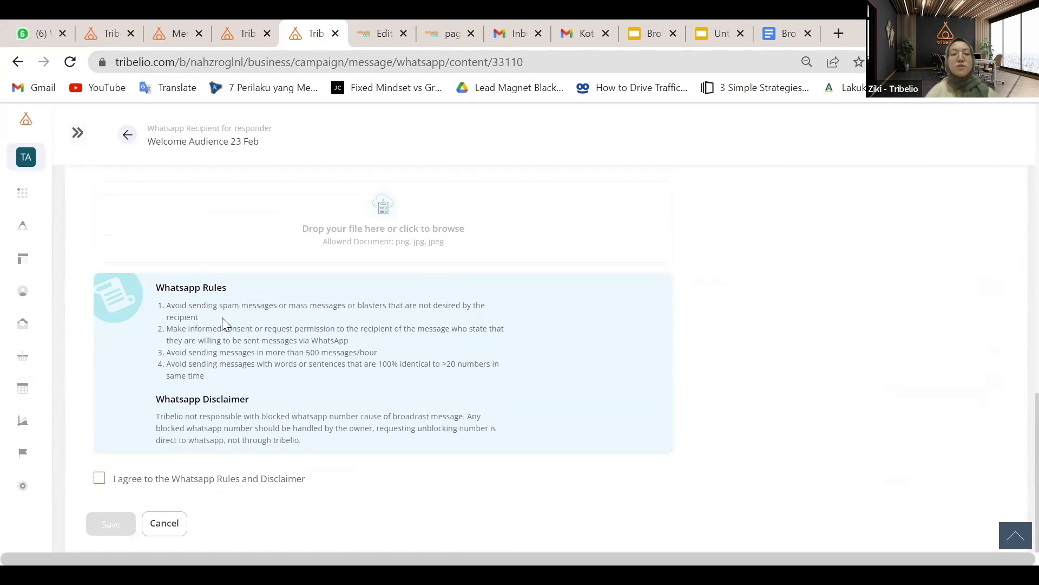
Agree to the WhatsApp Rules and Disclaimer, save the WhatsApp message, and start a bit.ly link in a new tab
{"action": "left_click", "coordinate": [99, 479]}
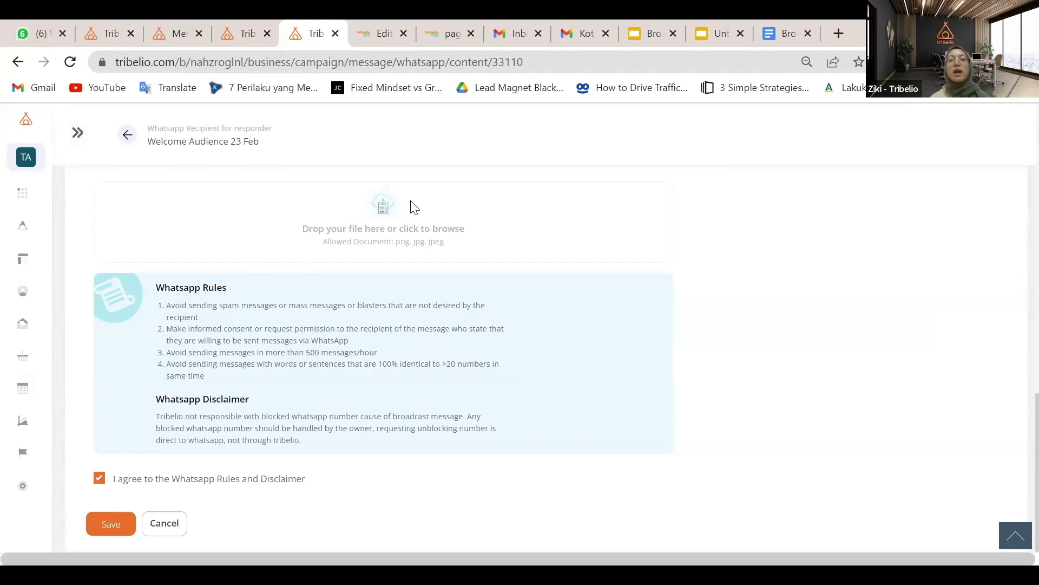
{"action": "scroll", "coordinate": [834, 117], "scroll_direction": "up", "scroll_amount": 1}
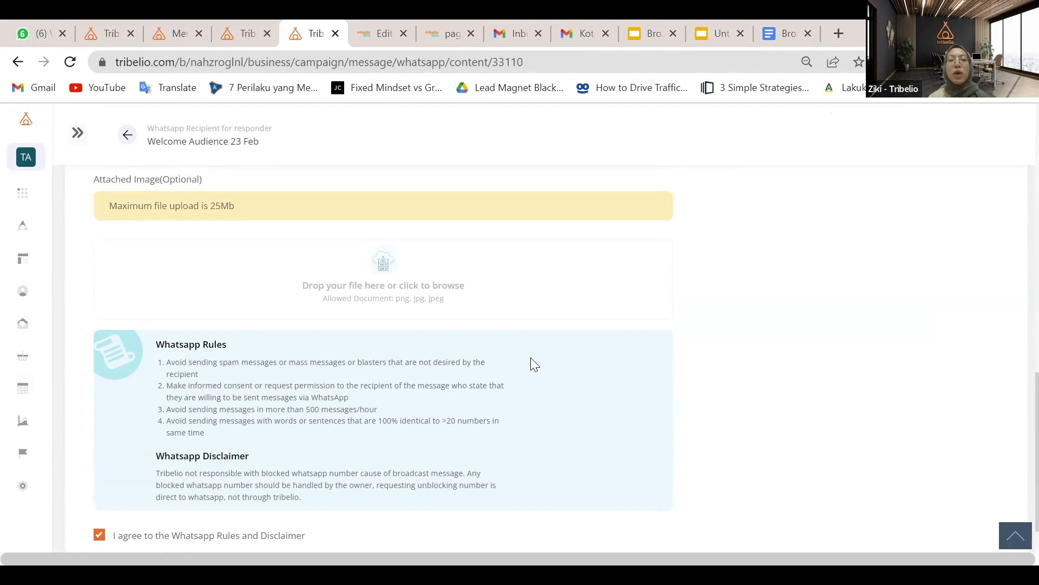
{"action": "scroll", "coordinate": [699, 277], "scroll_direction": "up", "scroll_amount": 6}
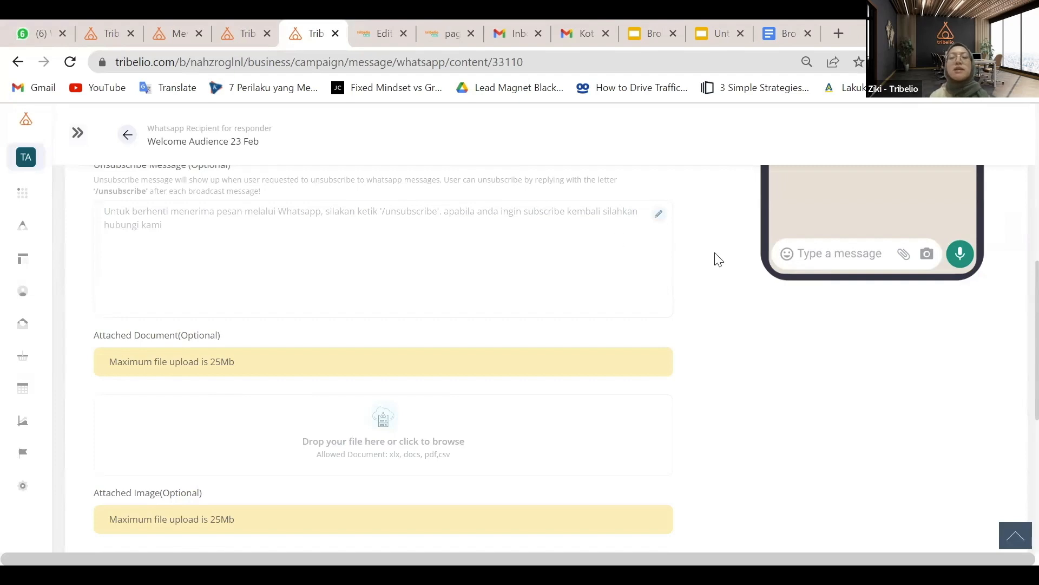
{"action": "scroll", "coordinate": [557, 259], "scroll_direction": "up", "scroll_amount": 5}
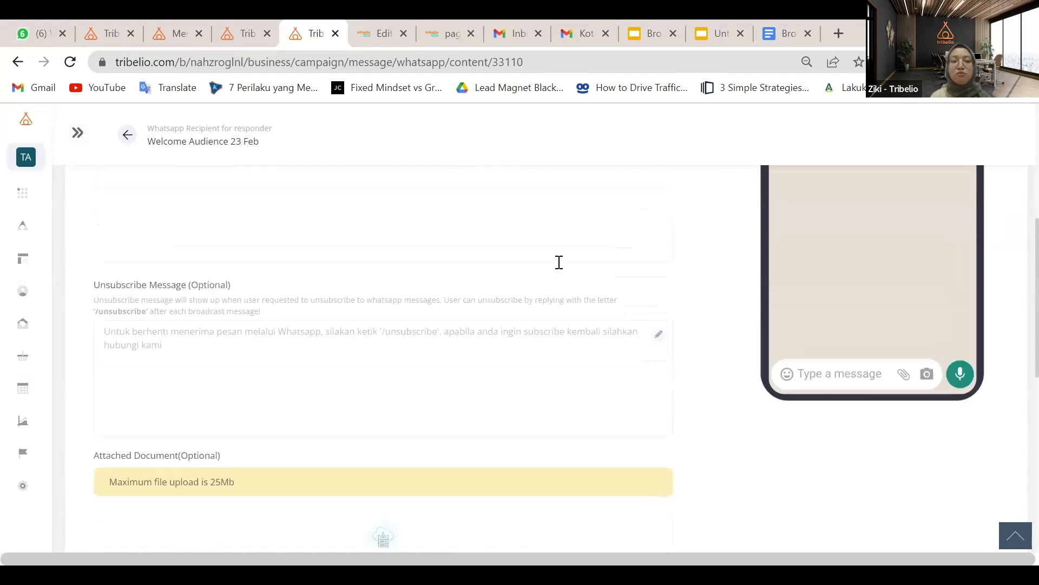
{"action": "scroll", "coordinate": [559, 262], "scroll_direction": "down", "scroll_amount": 12}
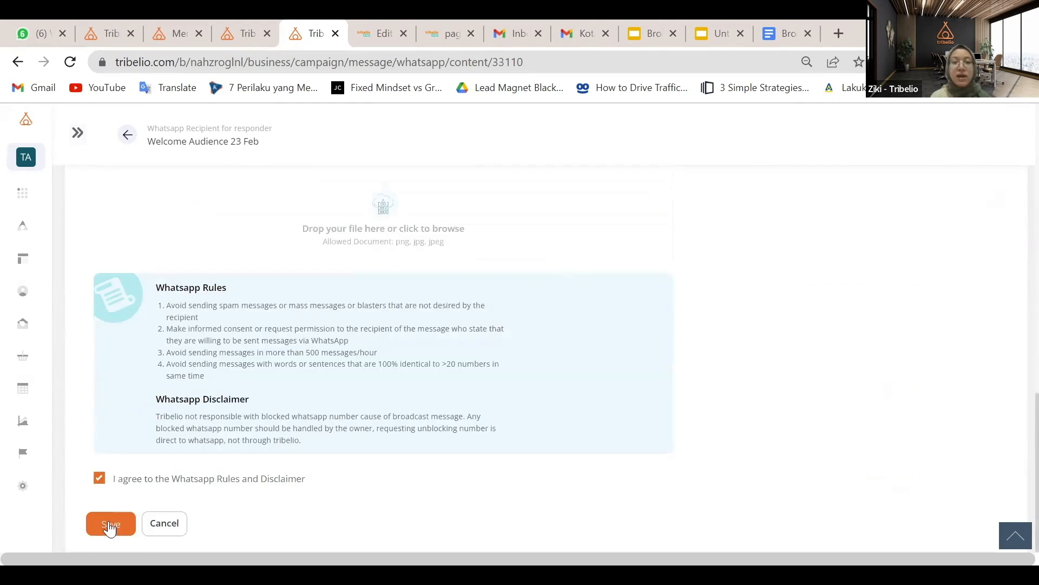
{"action": "left_click", "coordinate": [110, 524]}
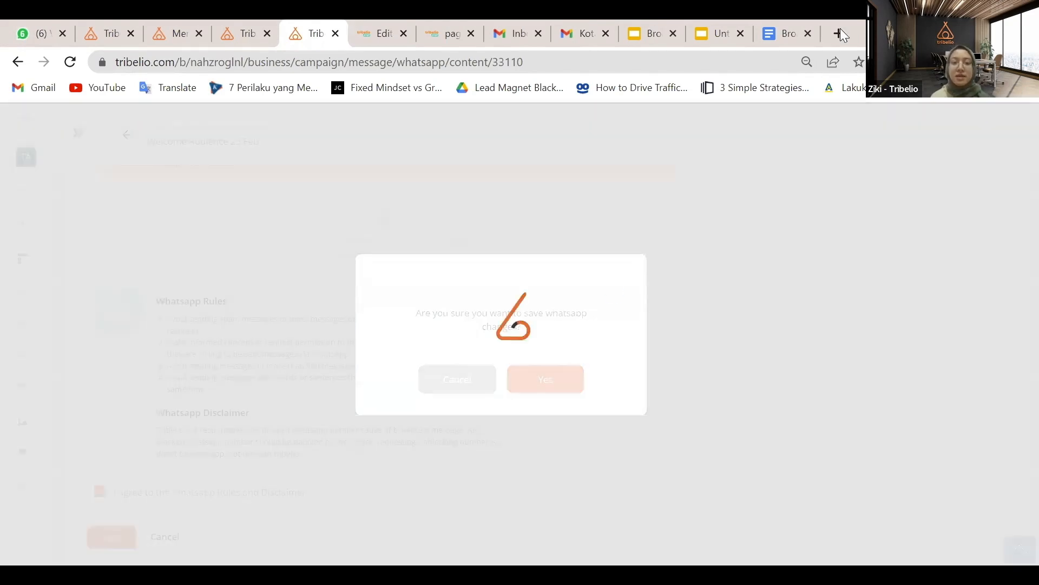
{"action": "left_click", "coordinate": [840, 32]}
{"action": "type", "text": "bit."}
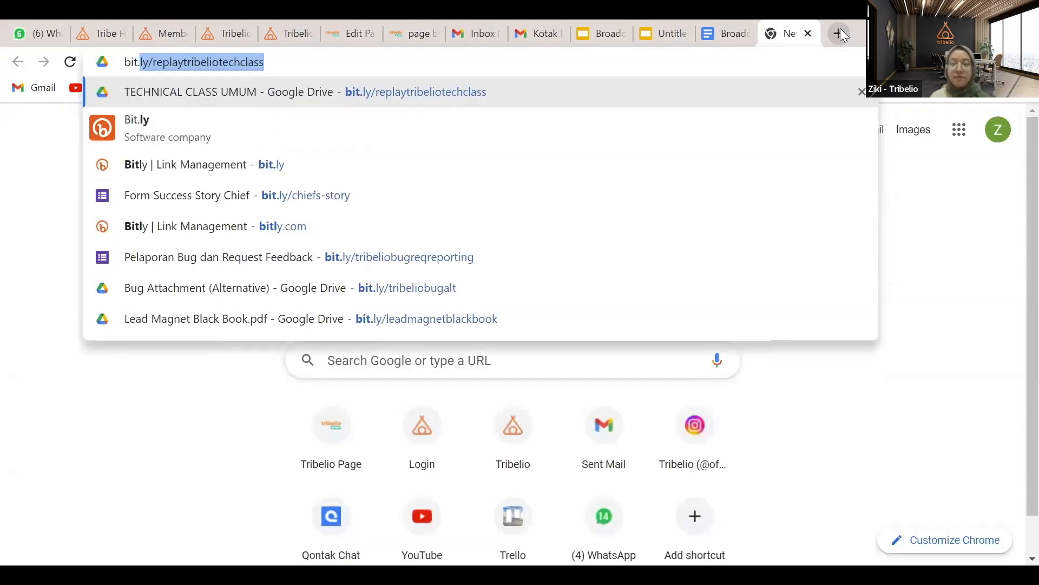
{"action": "type", "text": "ly/tru"}
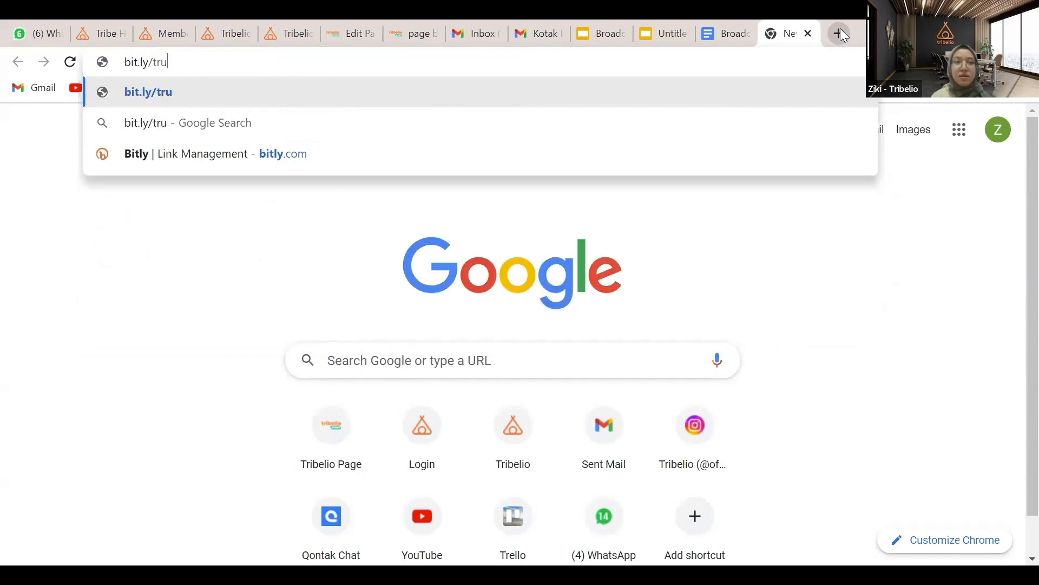
{"action": "type", "text": "i"}
{"action": "left_click", "coordinate": [563, 184]}
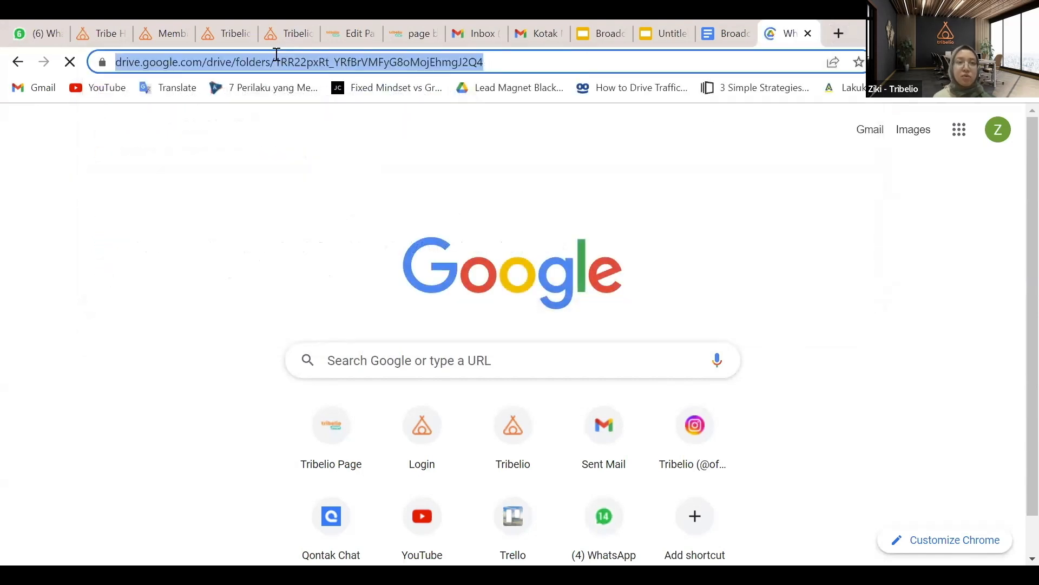
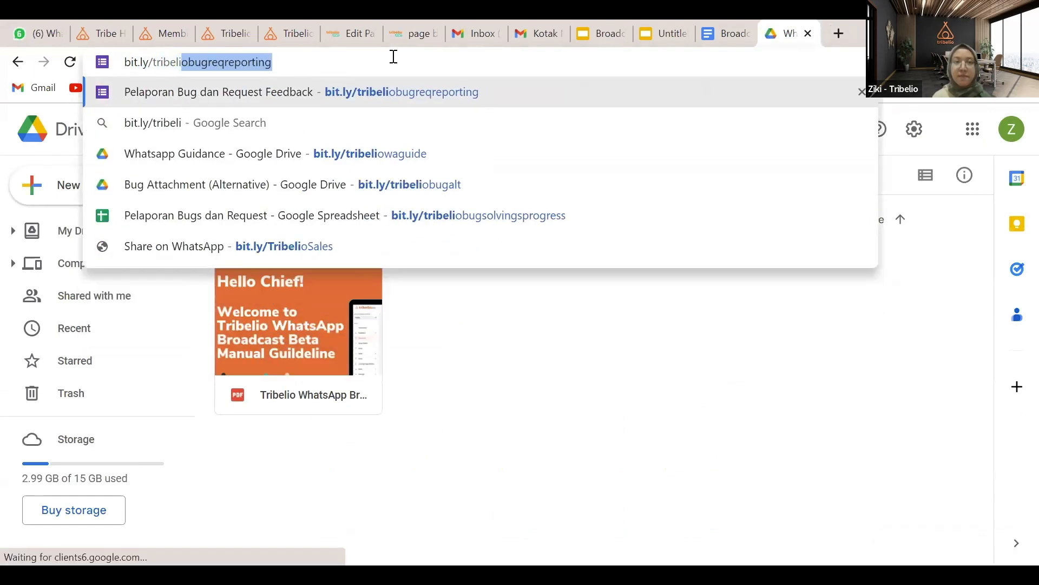
{"action": "left_click", "coordinate": [341, 62]}
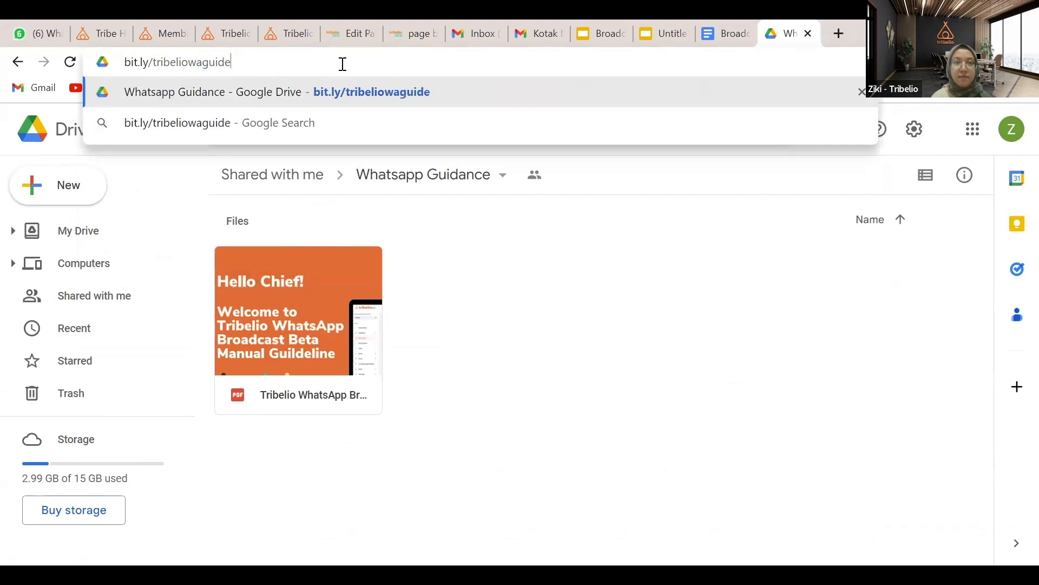
{"action": "left_click_drag", "start_coordinate": [341, 62], "coordinate": [124, 66]}
{"action": "key", "text": "ctrl+x"}
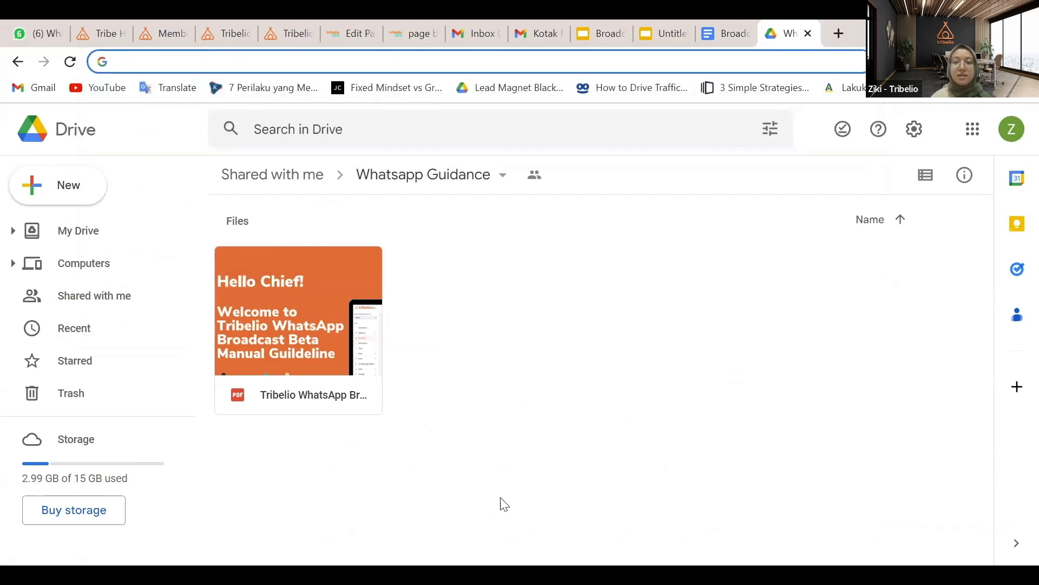
{"action": "left_click", "coordinate": [504, 503]}
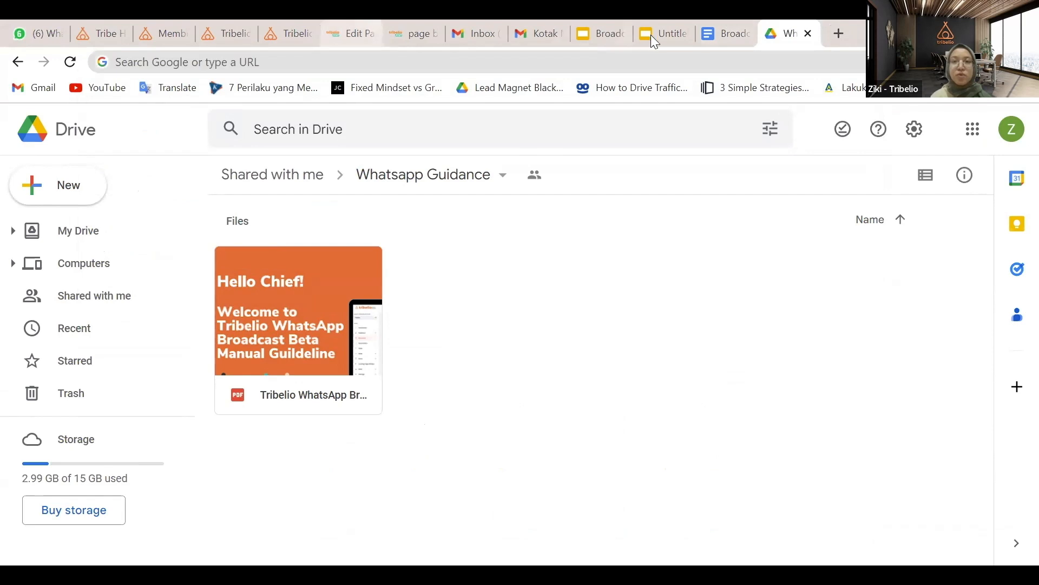
{"action": "left_click", "coordinate": [282, 22]}
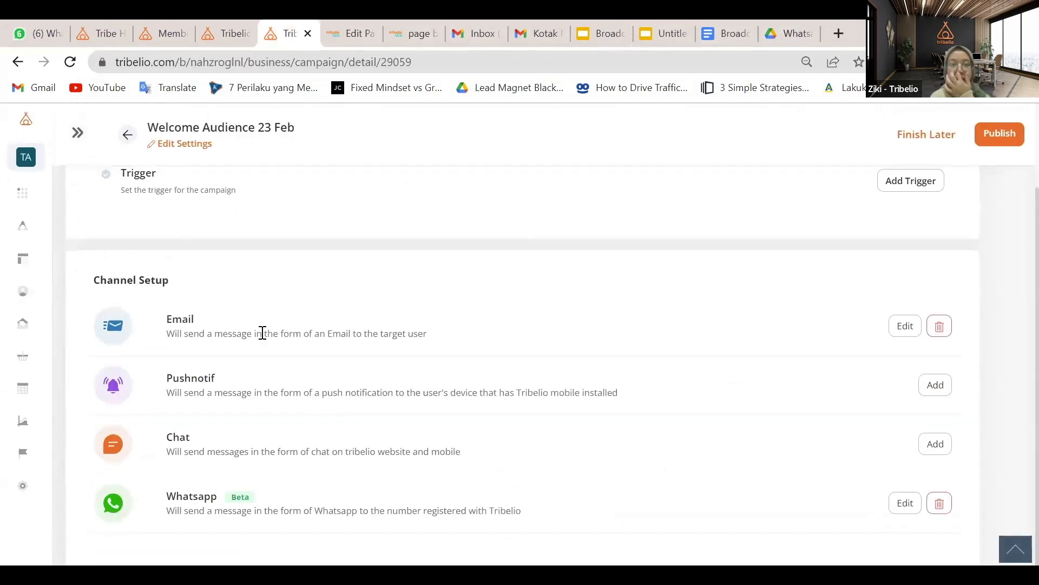
Add a trigger that sends on day 0 after a contact gets the 'beauty by ziki' tag
{"action": "scroll", "coordinate": [457, 364], "scroll_direction": "up", "scroll_amount": 3}
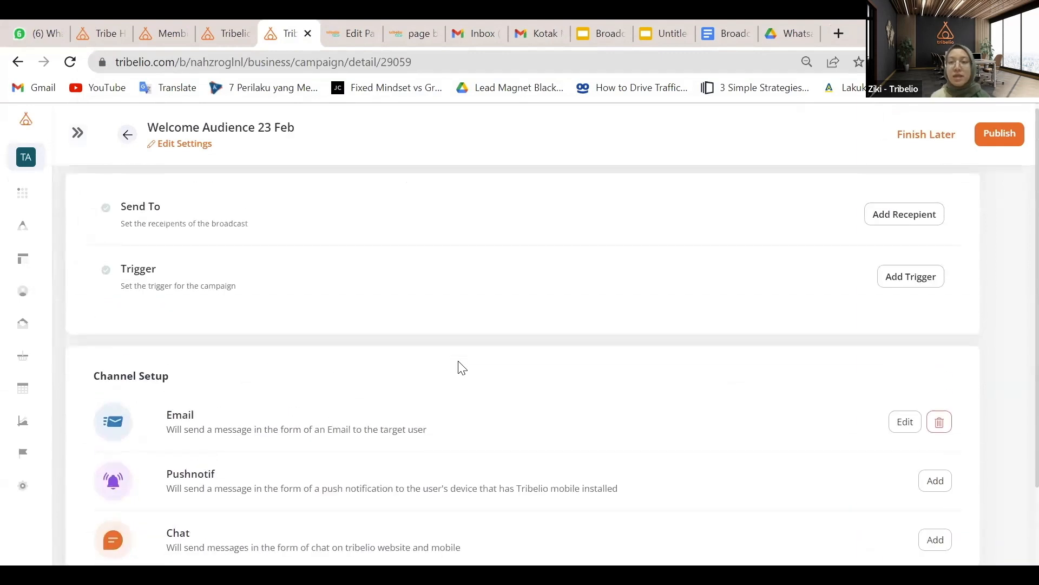
{"action": "left_click", "coordinate": [923, 290]}
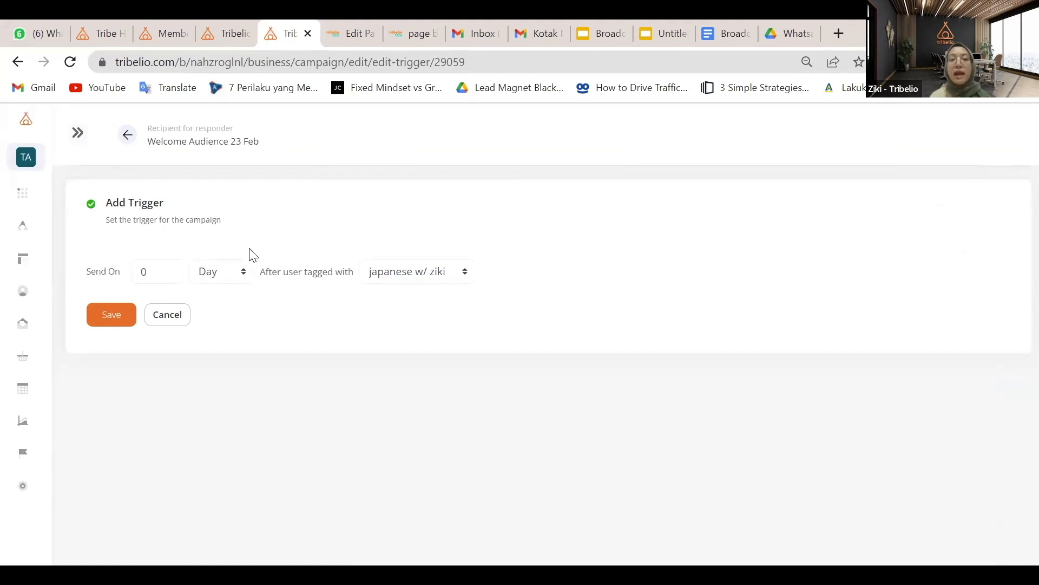
{"action": "left_click", "coordinate": [442, 277]}
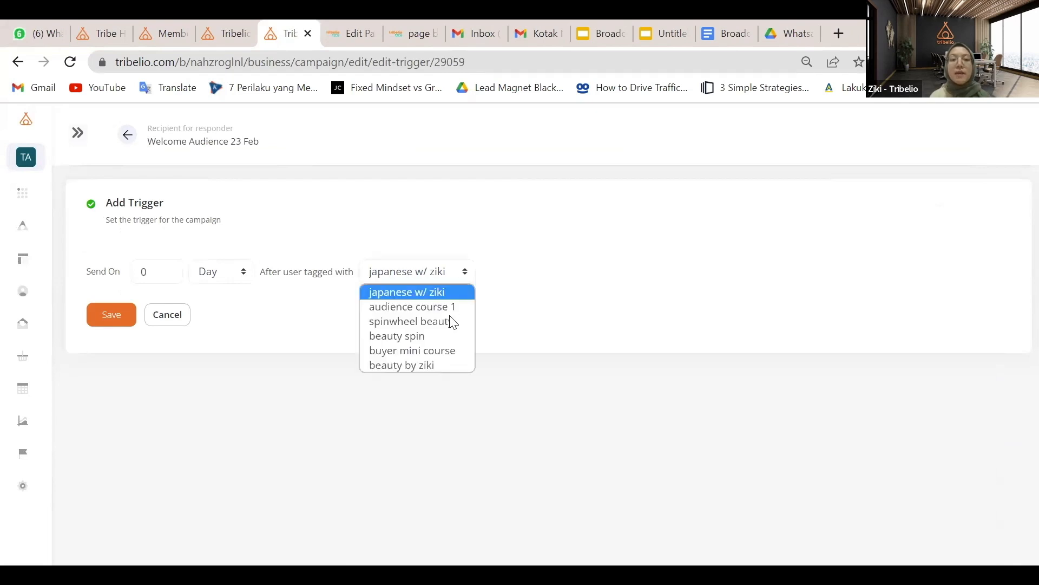
{"action": "left_click", "coordinate": [438, 365]}
{"action": "left_click", "coordinate": [462, 275]}
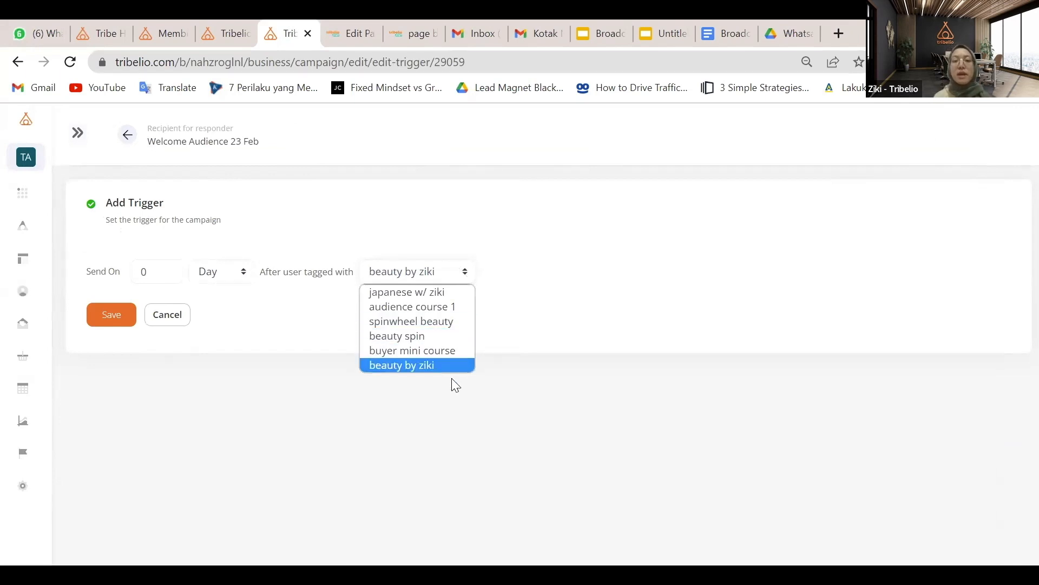
{"action": "left_click", "coordinate": [437, 365]}
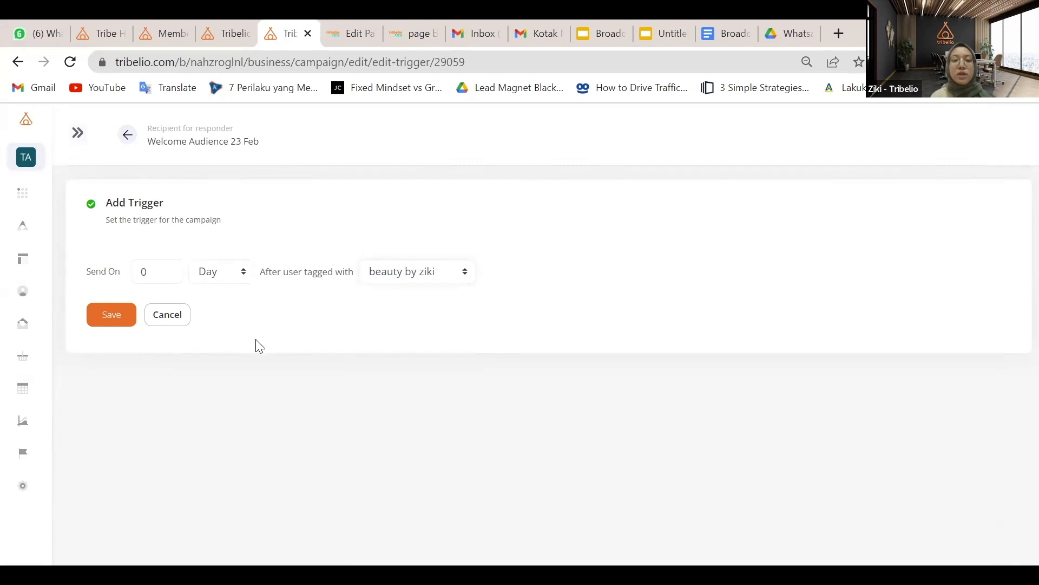
{"action": "left_click", "coordinate": [112, 317]}
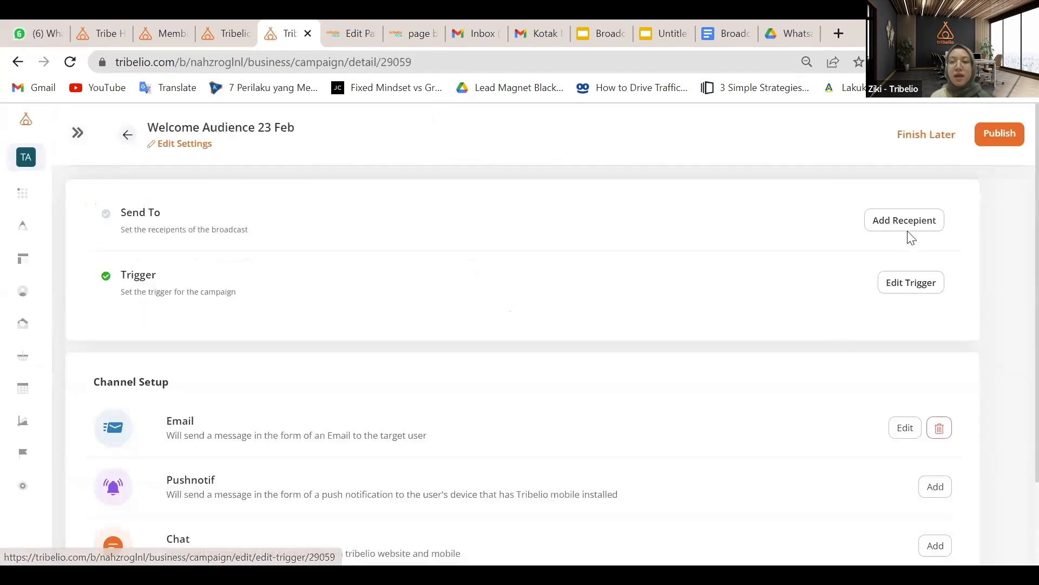
Set recipients to members tagged 'beauty by ziki' with a personalized To field, and save
{"action": "left_click", "coordinate": [905, 229]}
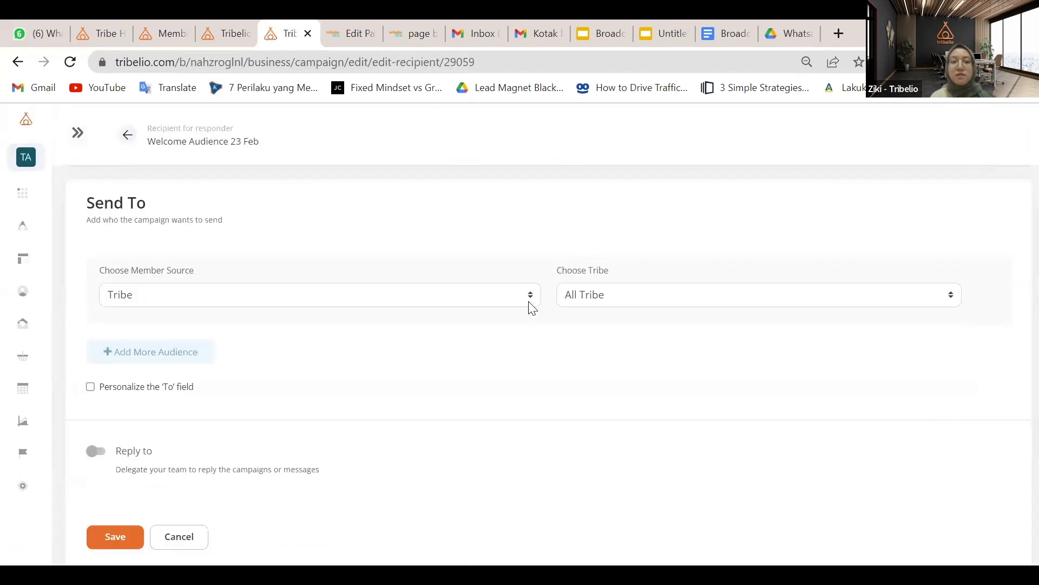
{"action": "left_click", "coordinate": [529, 302]}
{"action": "left_click", "coordinate": [479, 346]}
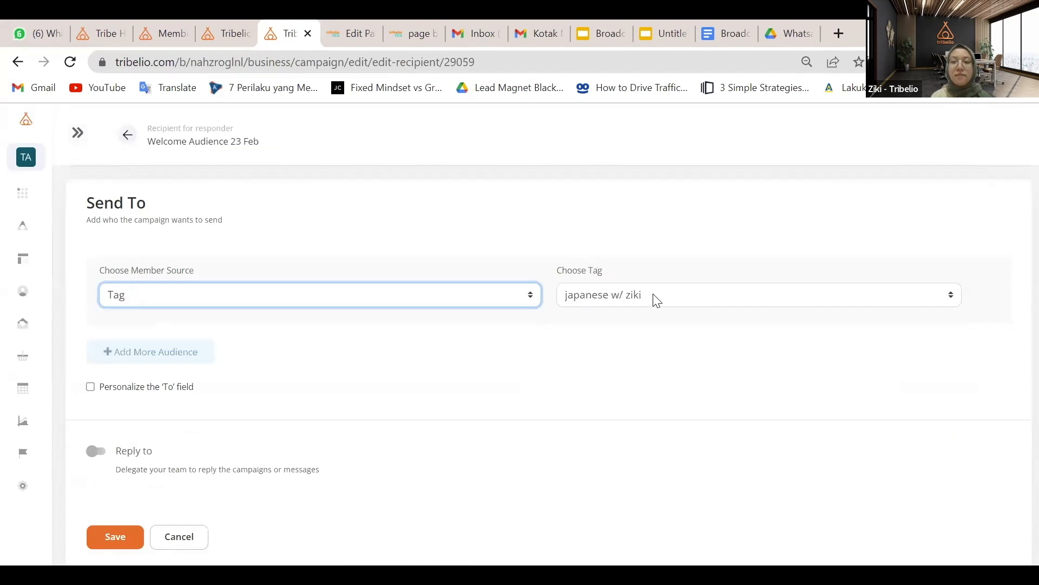
{"action": "left_click", "coordinate": [656, 301]}
{"action": "left_click", "coordinate": [632, 392]}
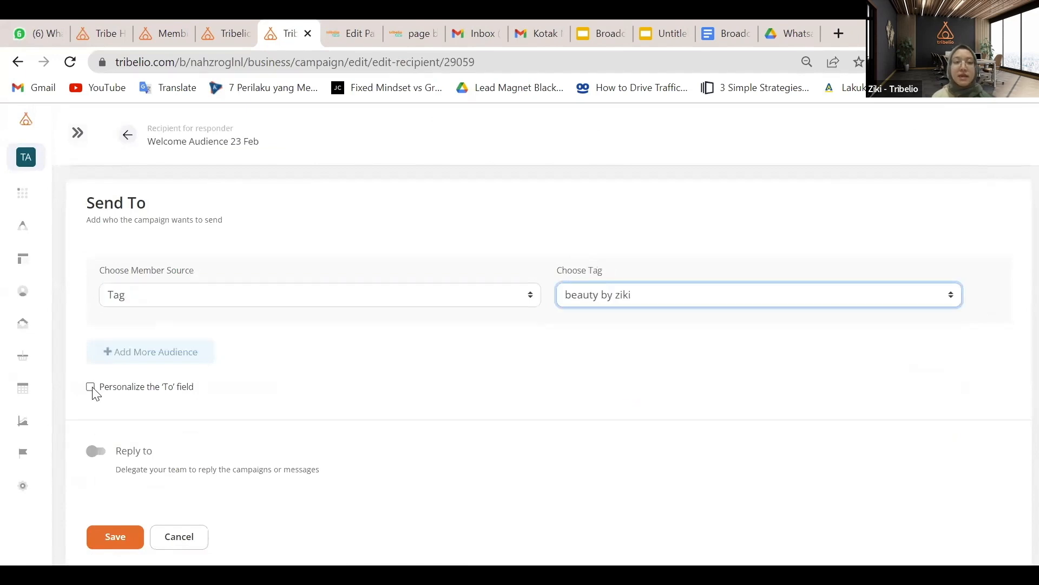
{"action": "left_click", "coordinate": [90, 386]}
{"action": "scroll", "coordinate": [313, 373], "scroll_direction": "down", "scroll_amount": 2}
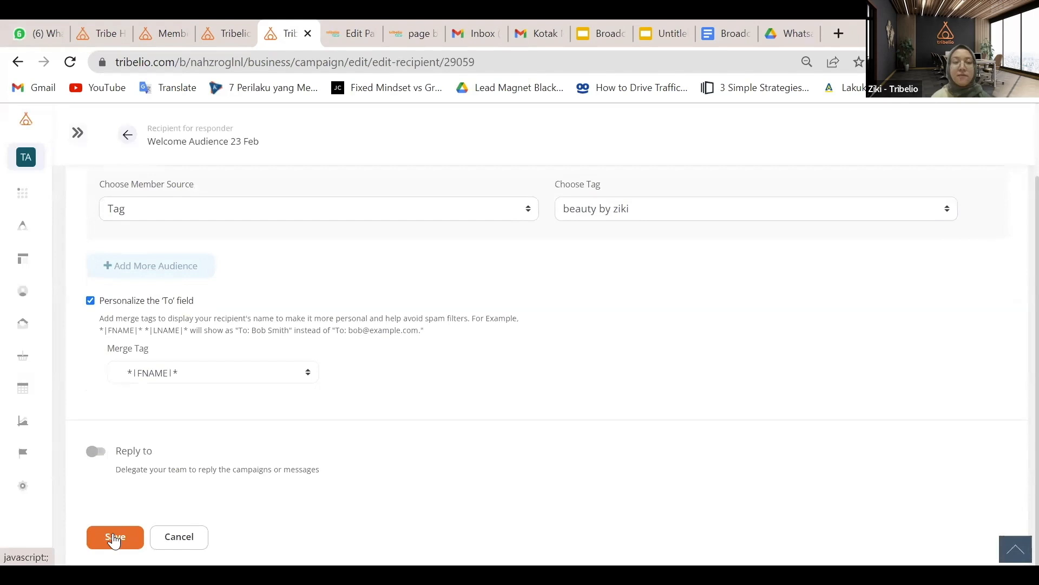
{"action": "left_click", "coordinate": [112, 535]}
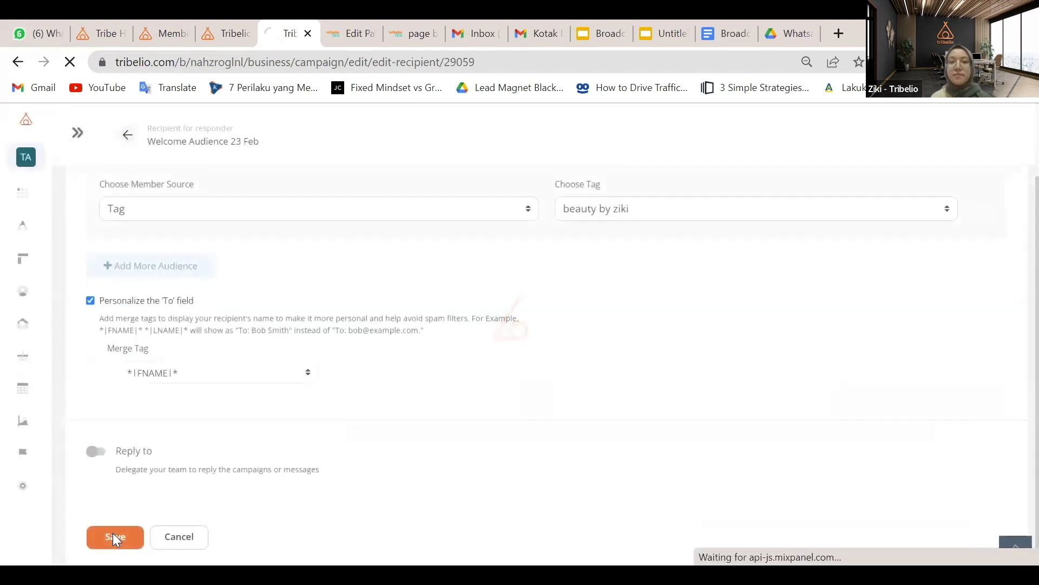
Publish the Welcome Audience 23 Feb automation and confirm
{"action": "scroll", "coordinate": [656, 421], "scroll_direction": "down", "scroll_amount": 3}
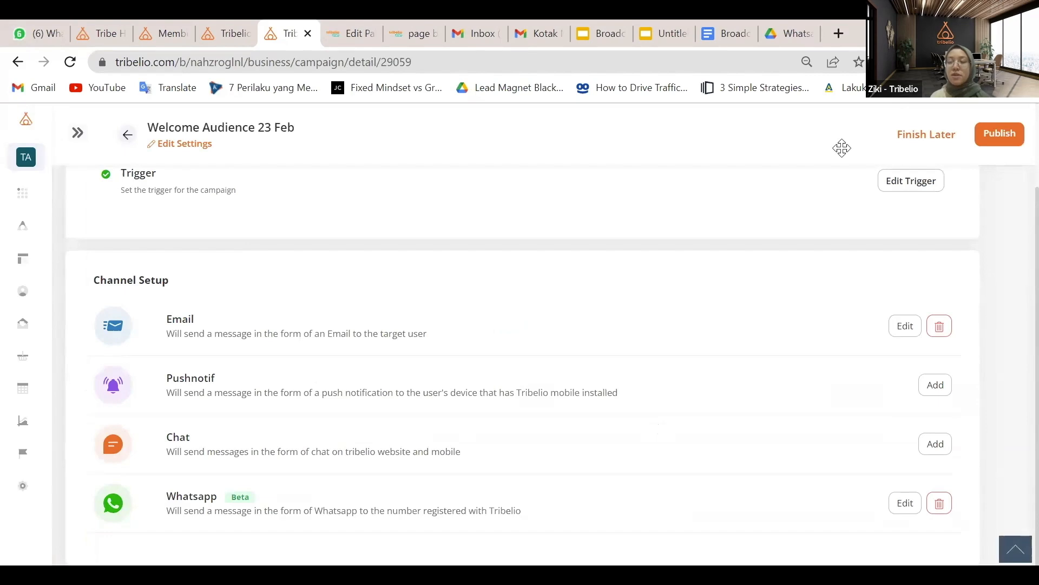
{"action": "left_click", "coordinate": [1008, 133]}
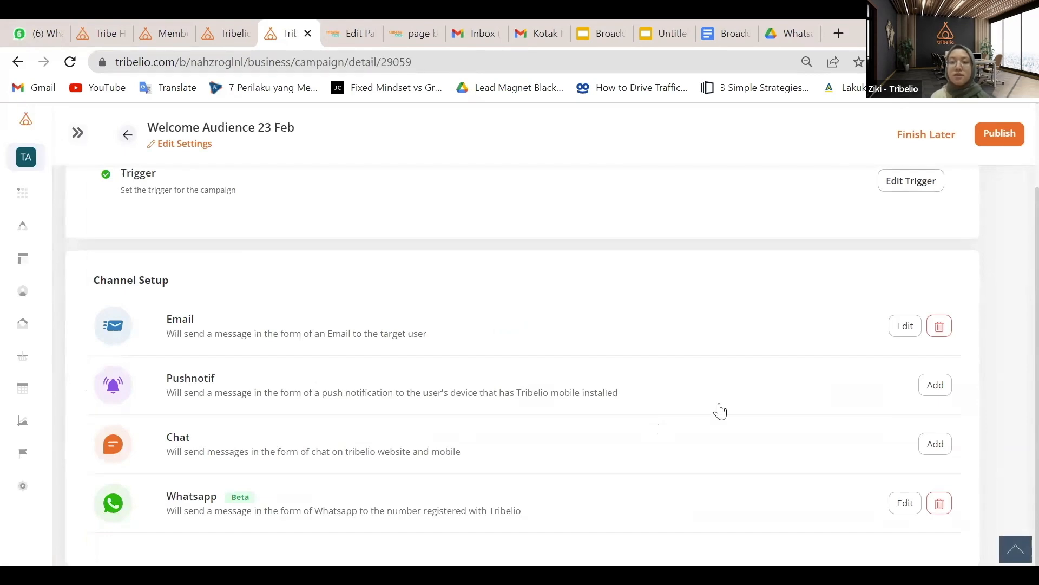
{"action": "left_click", "coordinate": [720, 410]}
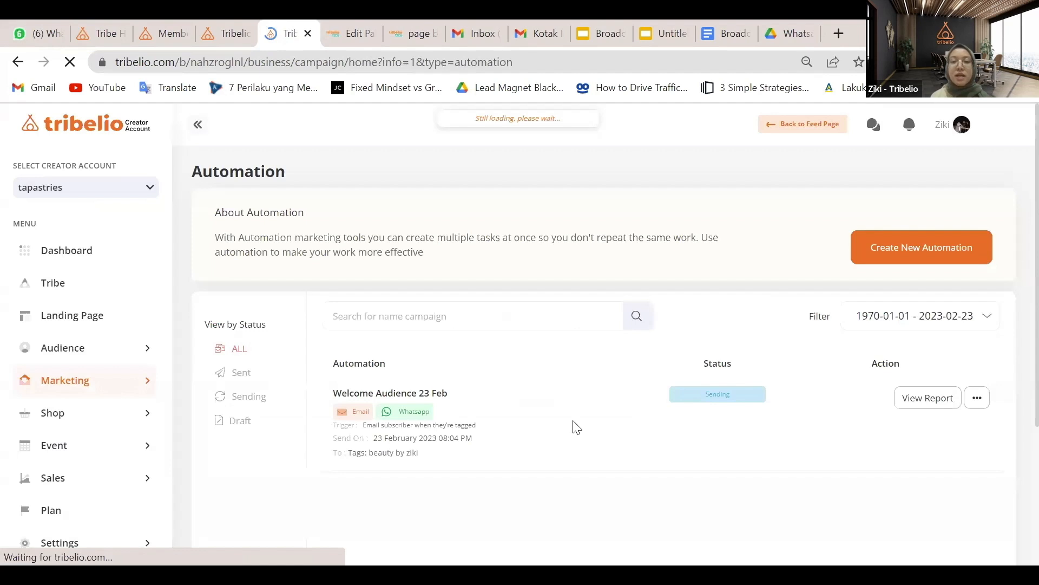
Check that Welcome Audience 23 Feb shows Sending, then go to the workshop signup page's Email field
{"action": "scroll", "coordinate": [576, 428], "scroll_direction": "down", "scroll_amount": 2}
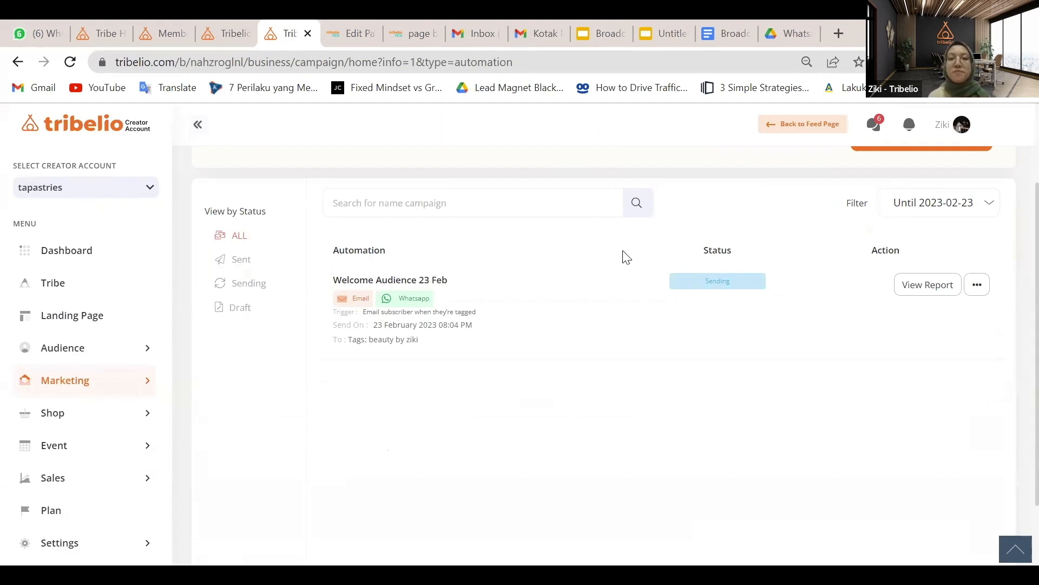
{"action": "left_click", "coordinate": [402, 28]}
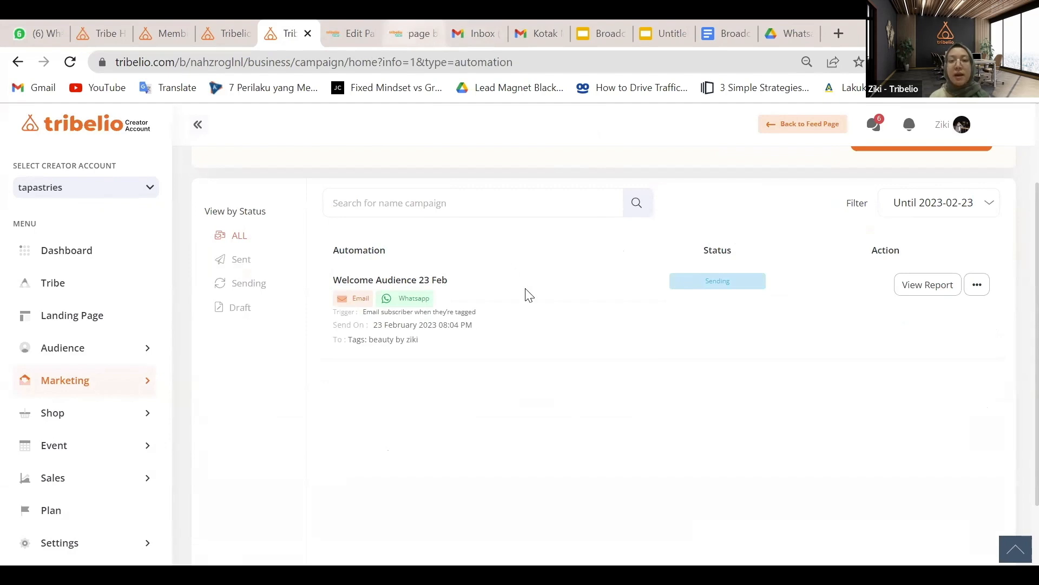
{"action": "left_click", "coordinate": [510, 254]}
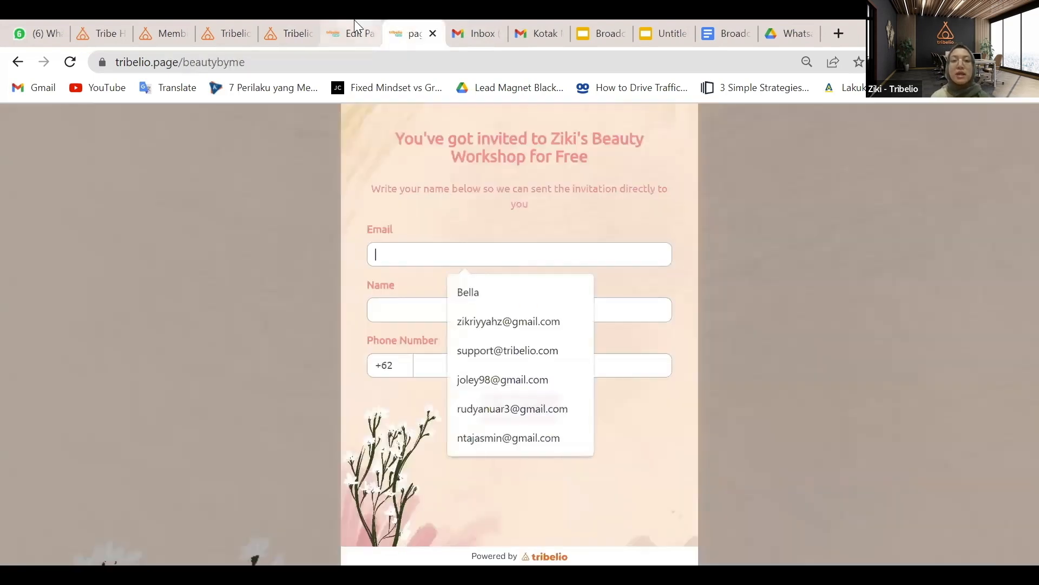
Republish the beauty workshop page and load its live version at tribelio.page/beautybyme
{"action": "left_click", "coordinate": [354, 24]}
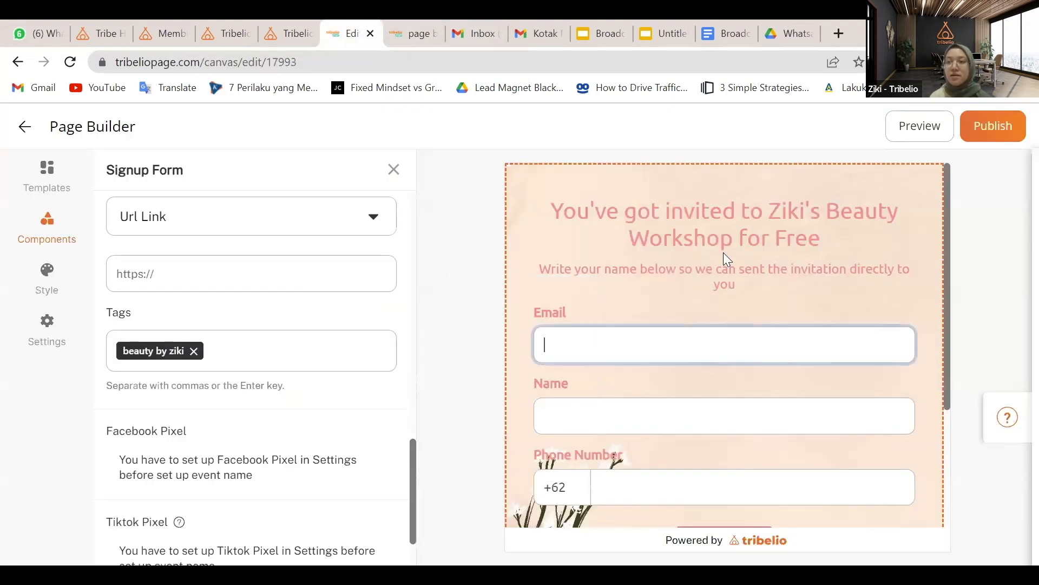
{"action": "left_click", "coordinate": [994, 130]}
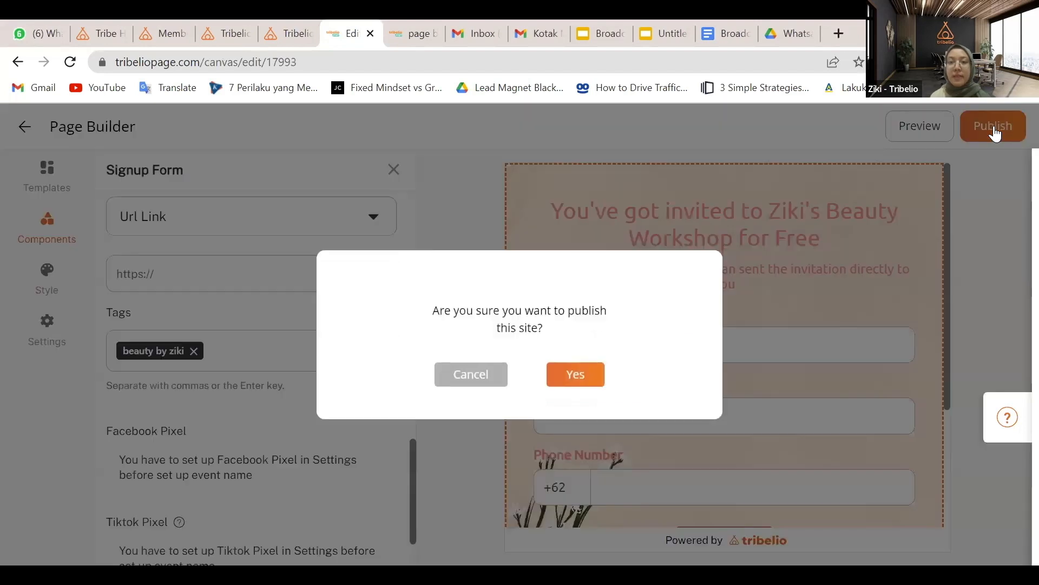
{"action": "left_click", "coordinate": [577, 374]}
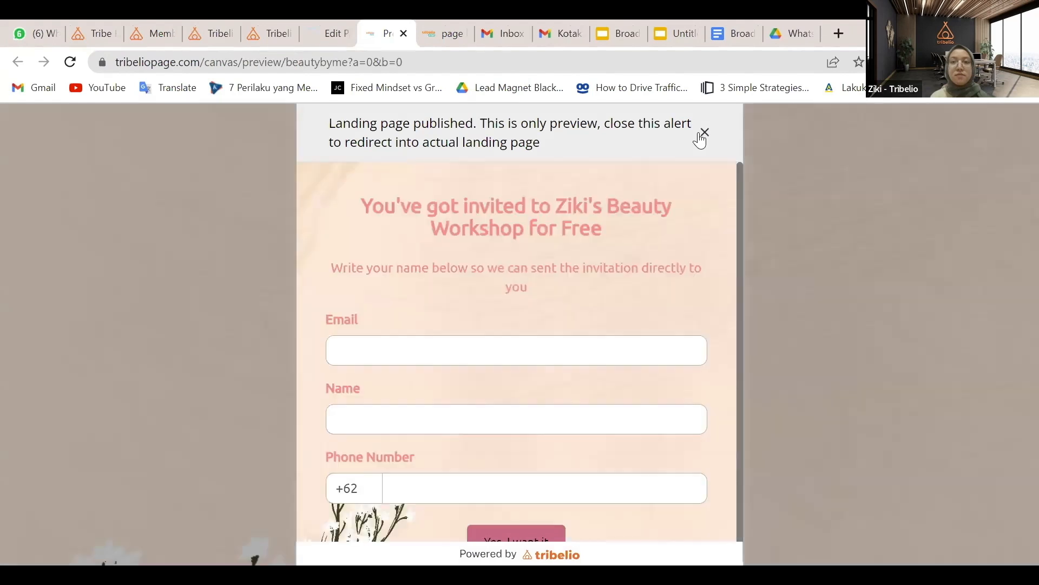
{"action": "left_click", "coordinate": [702, 137]}
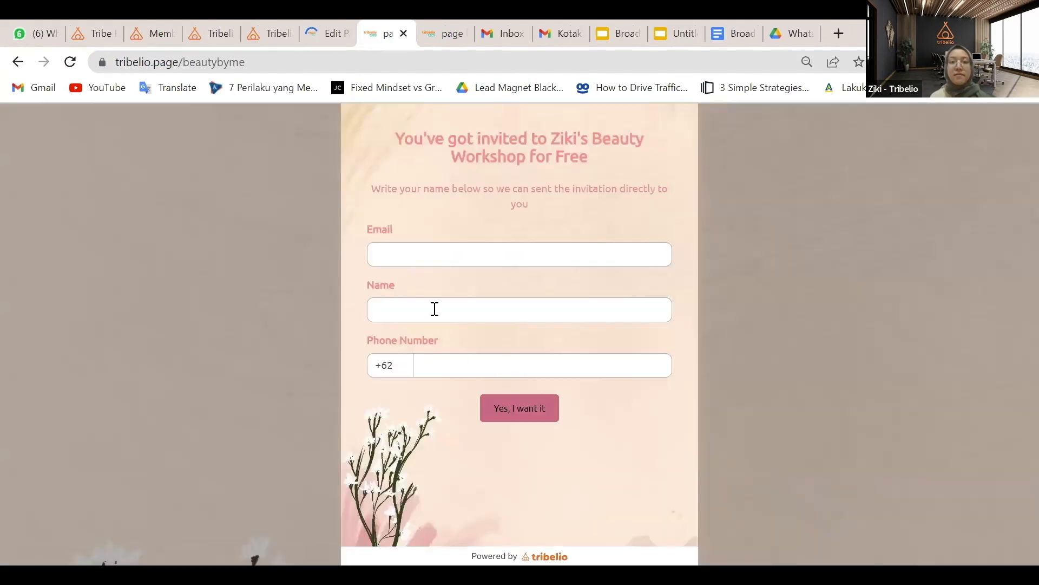
Submit a test signup with a name and phone number, then return to the Tribelio automation list
{"action": "left_click", "coordinate": [434, 309]}
{"action": "type", "text": "joley"}
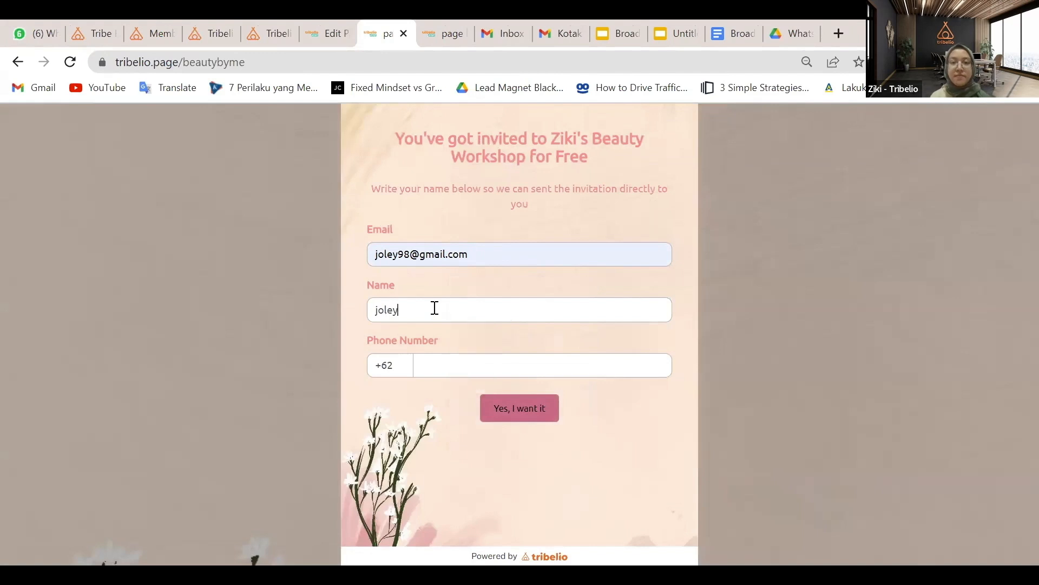
{"action": "left_click", "coordinate": [441, 362]}
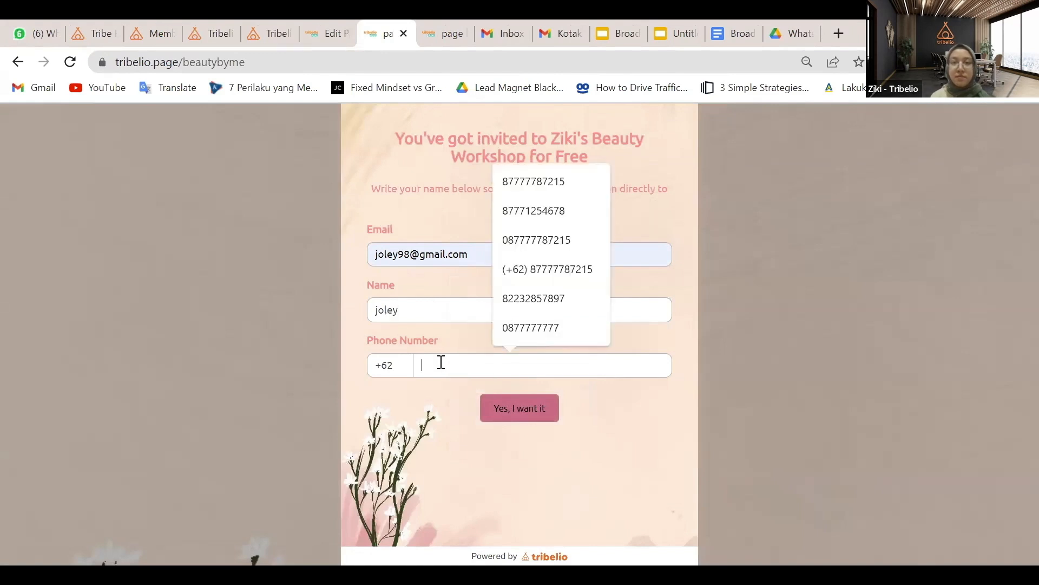
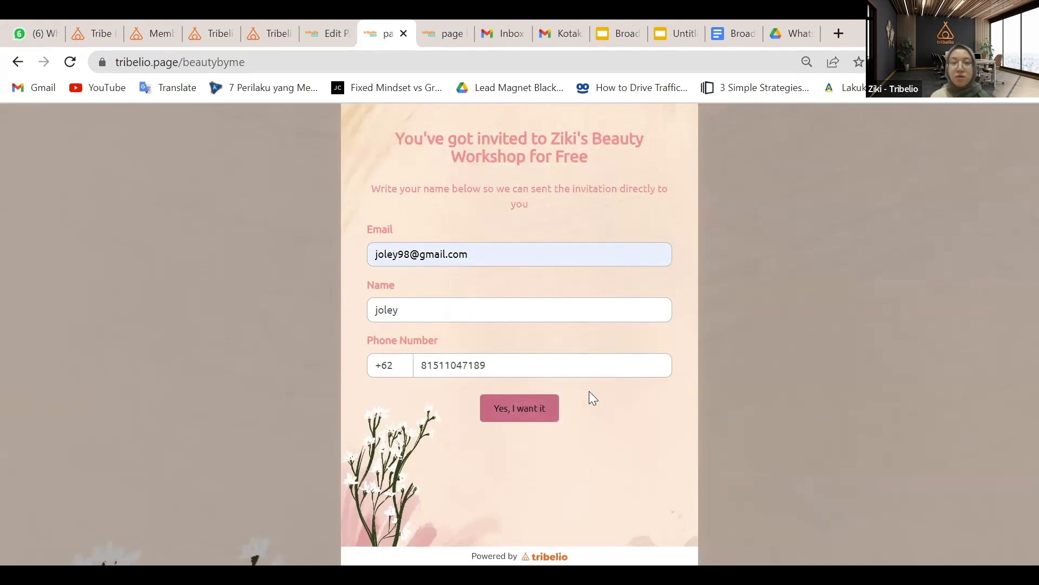
{"action": "left_click", "coordinate": [524, 415]}
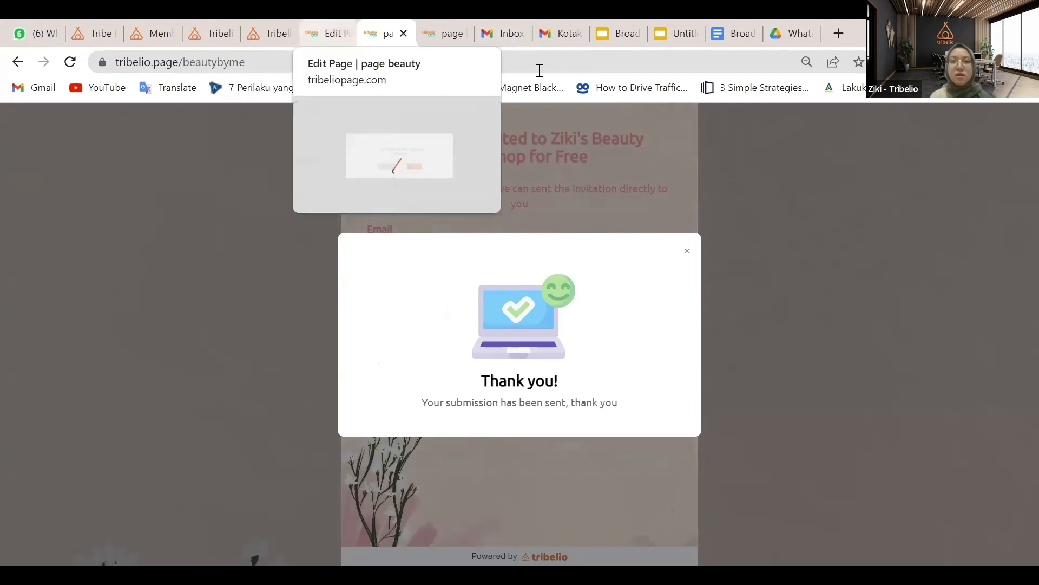
{"action": "left_click", "coordinate": [268, 25]}
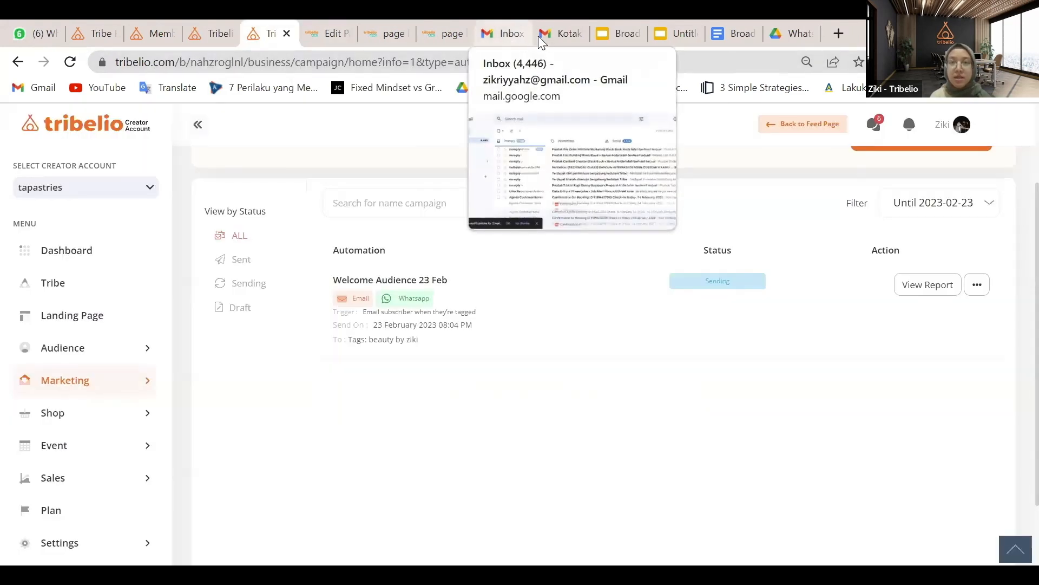
Reload the Gmail inbox to find the new Beauty by Ziki invitation email
{"action": "left_click", "coordinate": [557, 35]}
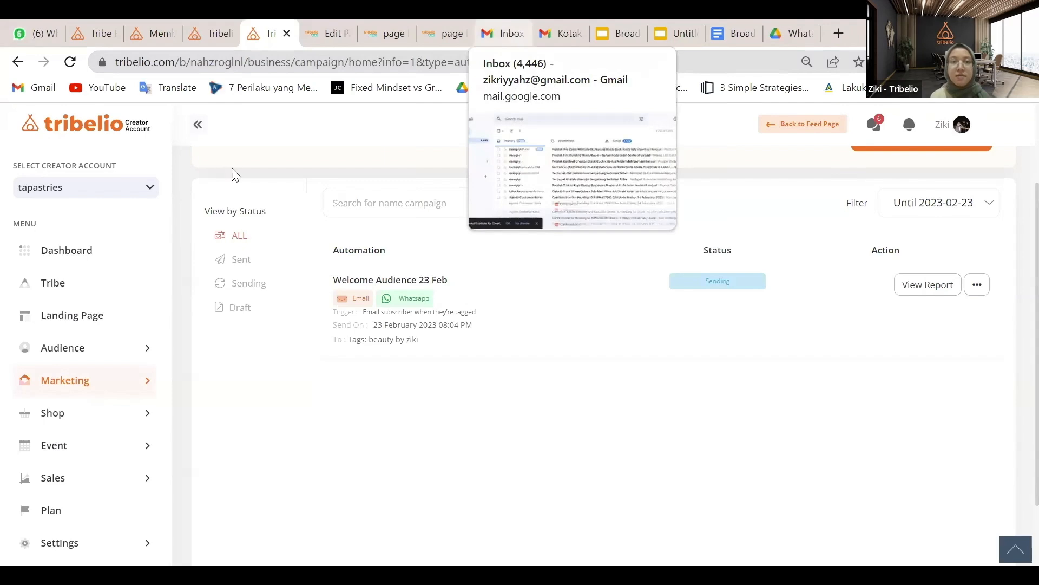
{"action": "left_click", "coordinate": [69, 62]}
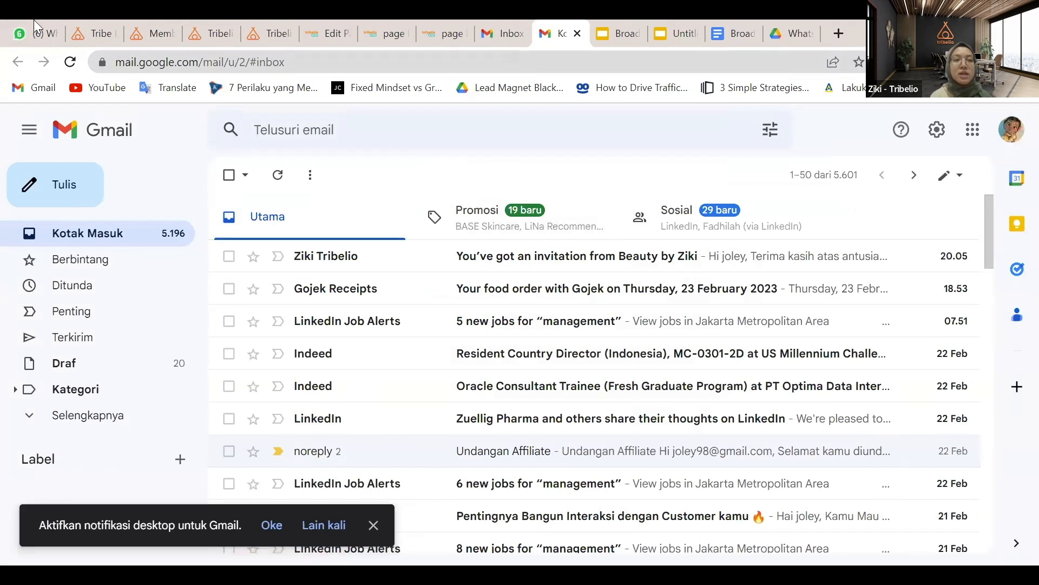
Confirm the automated Zoom-link reminder arrived in WhatsApp at 20:05, then return to Tribelio's automations
{"action": "mouse_move", "coordinate": [33, 19]}
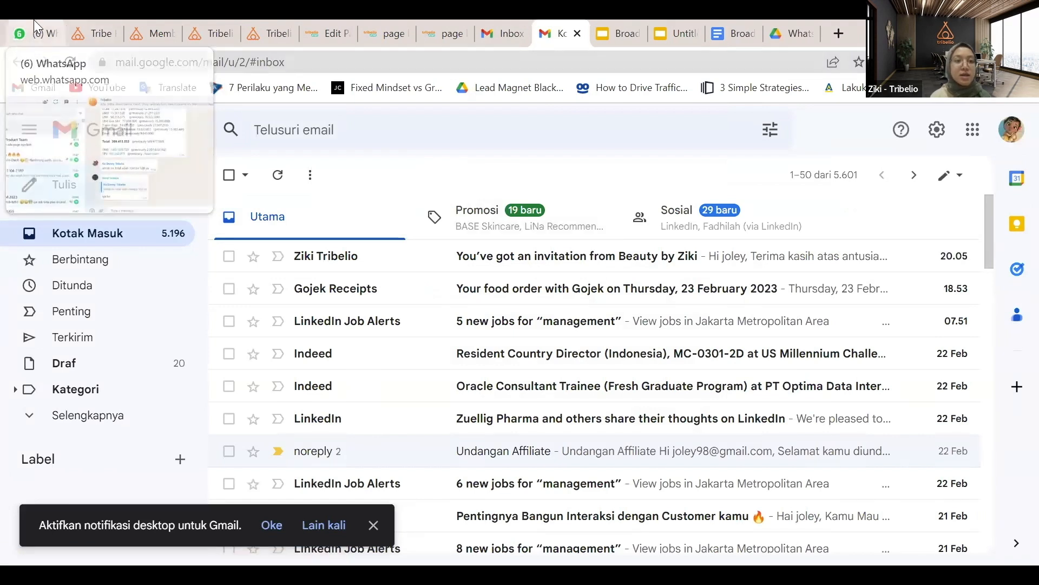
{"action": "left_click", "coordinate": [34, 20]}
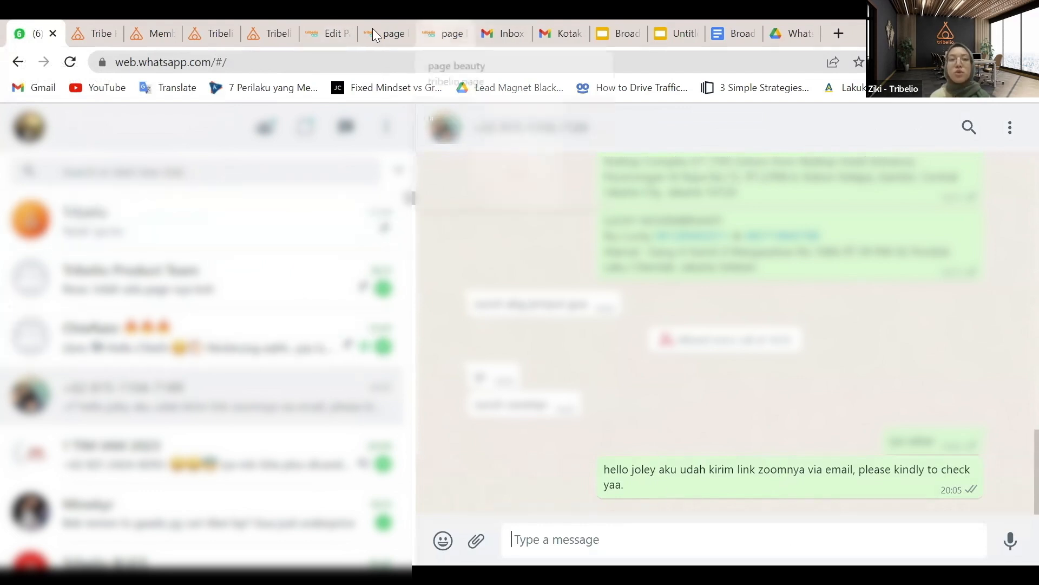
{"action": "left_click", "coordinate": [275, 23]}
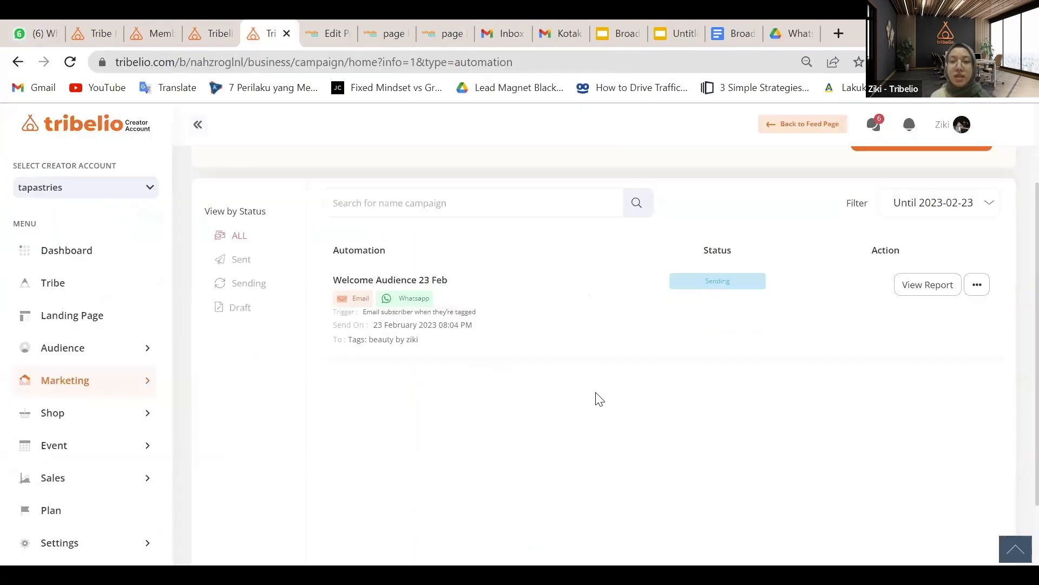
Create a Tagged-subscriber automation titled 'Email Engagement Day 1' using the title suggestion
{"action": "scroll", "coordinate": [596, 393], "scroll_direction": "up", "scroll_amount": 2}
{"action": "scroll", "coordinate": [596, 393], "scroll_direction": "down", "scroll_amount": 2}
{"action": "scroll", "coordinate": [594, 399], "scroll_direction": "up", "scroll_amount": 3}
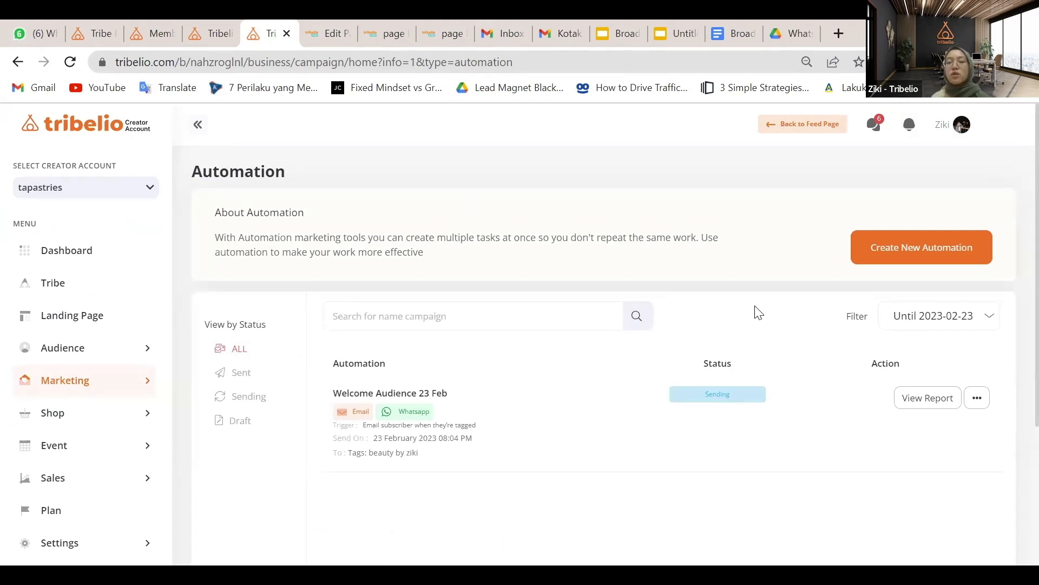
{"action": "left_click", "coordinate": [942, 252]}
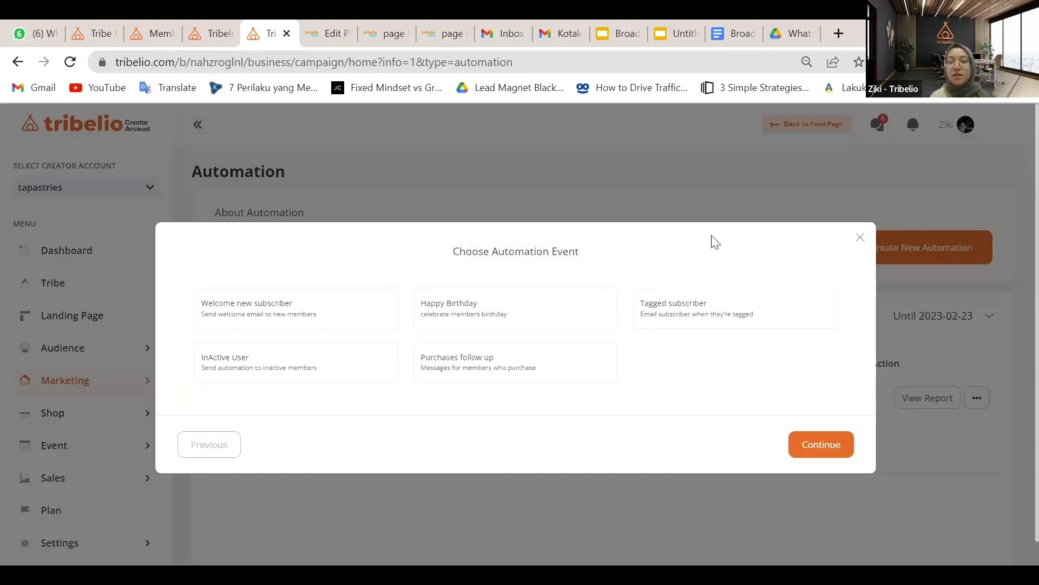
{"action": "left_click", "coordinate": [710, 317]}
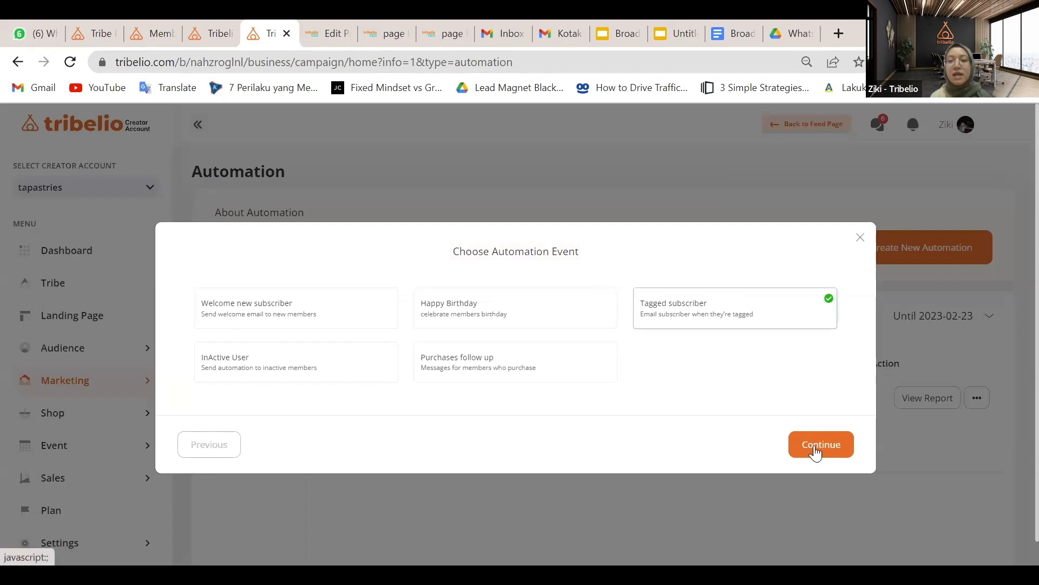
{"action": "left_click", "coordinate": [815, 446]}
{"action": "left_click", "coordinate": [661, 340]}
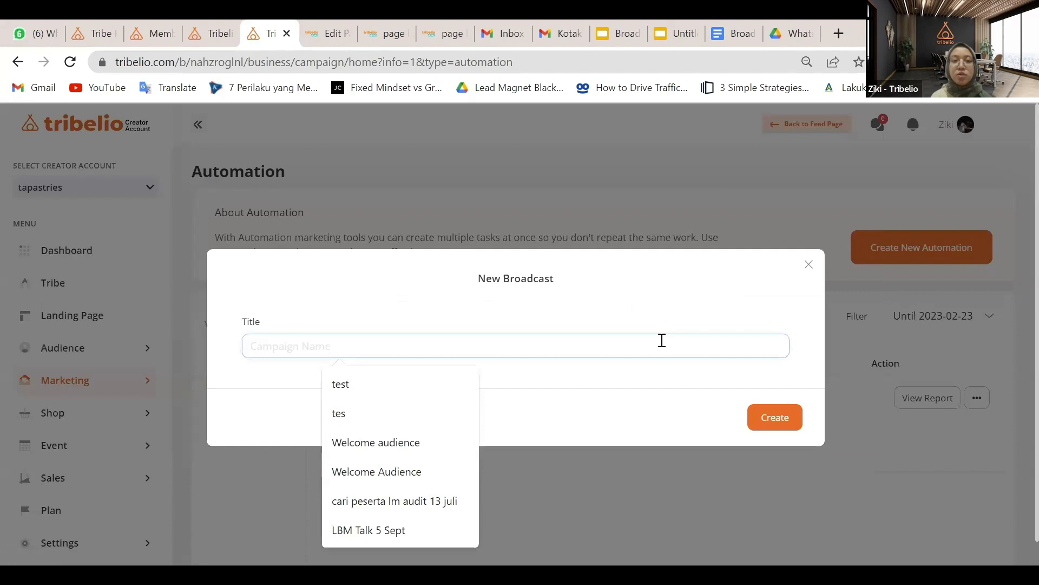
{"action": "type", "text": "Email Engagement Day 1"}
{"action": "left_click", "coordinate": [444, 383]}
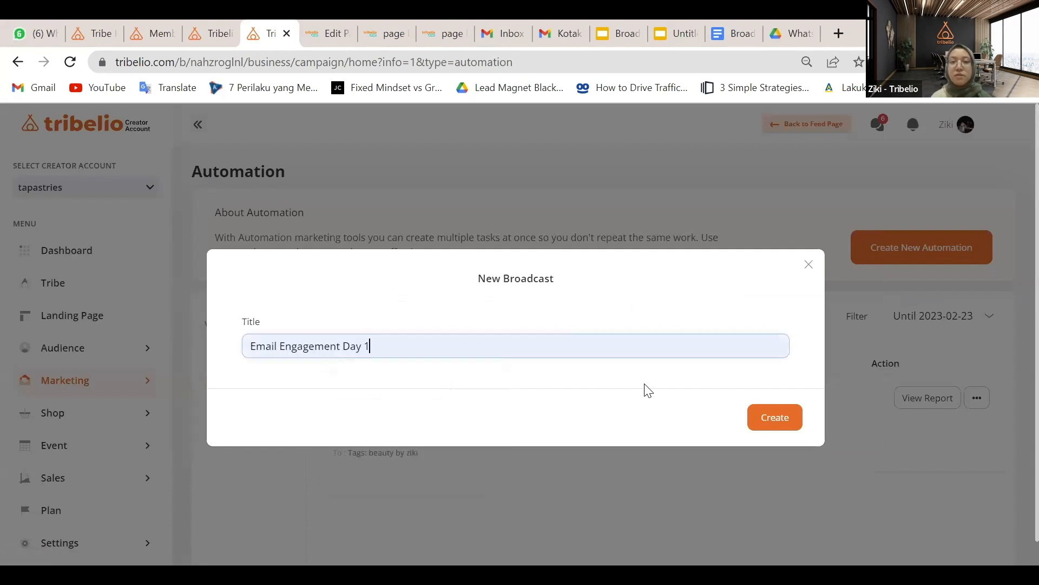
{"action": "left_click", "coordinate": [795, 418]}
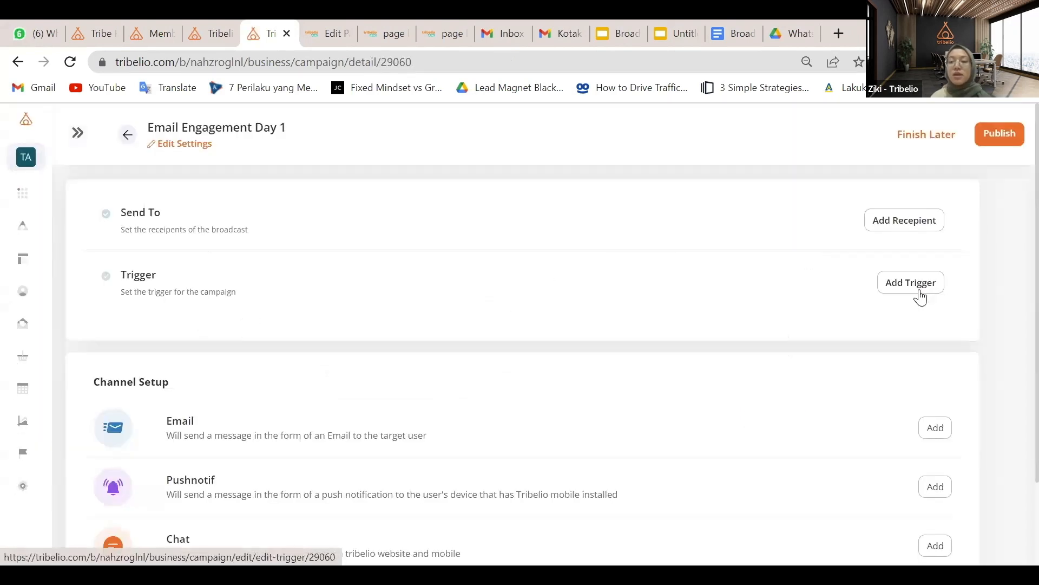
Trigger Email Engagement Day 1 one day after tagging 'beauty by ziki' and leave it as a draft
{"action": "scroll", "coordinate": [884, 431], "scroll_direction": "down", "scroll_amount": 2}
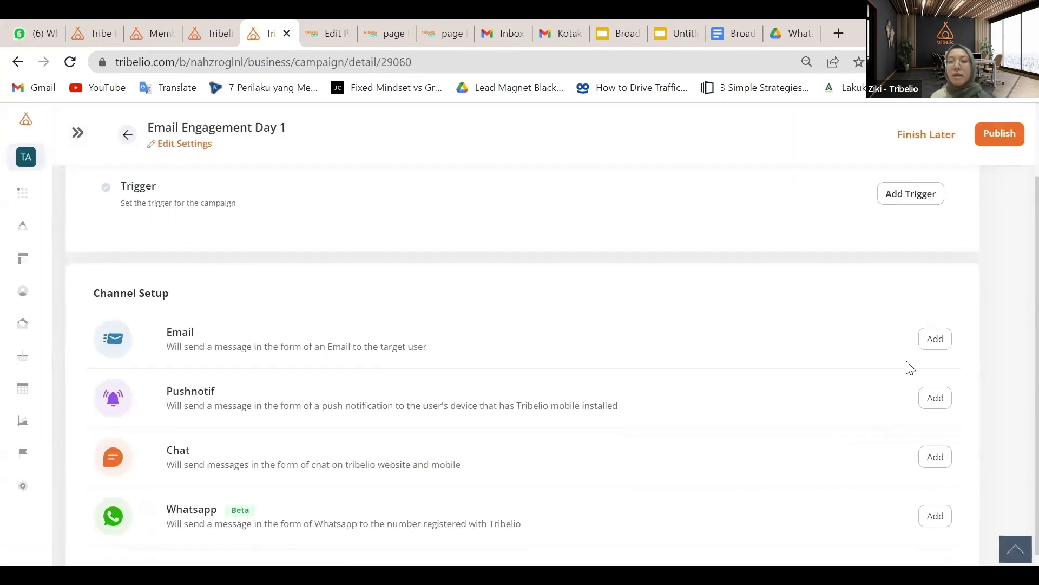
{"action": "scroll", "coordinate": [915, 330], "scroll_direction": "up", "scroll_amount": 2}
{"action": "left_click", "coordinate": [917, 290]}
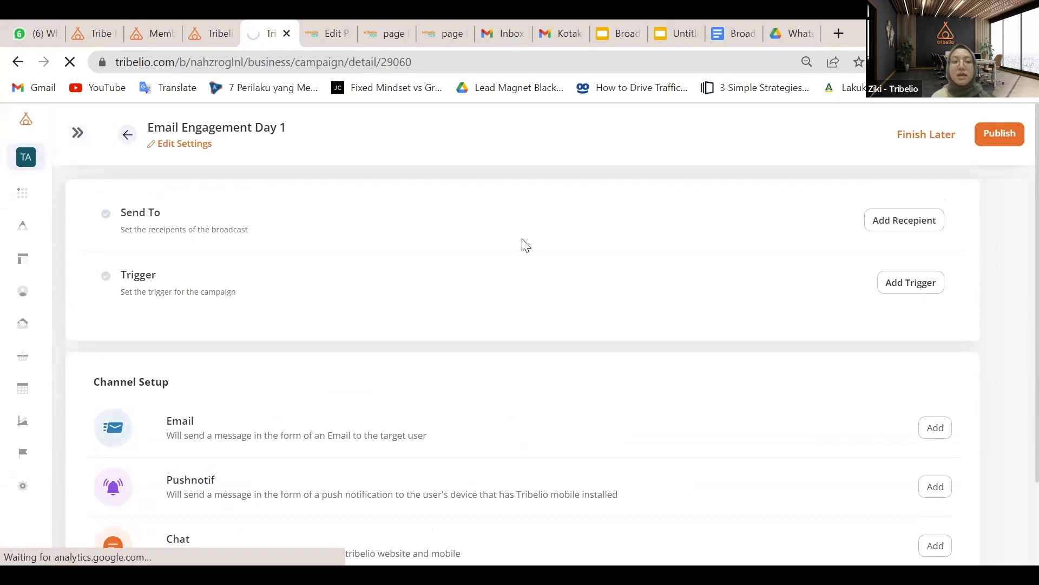
{"action": "left_click", "coordinate": [904, 291]}
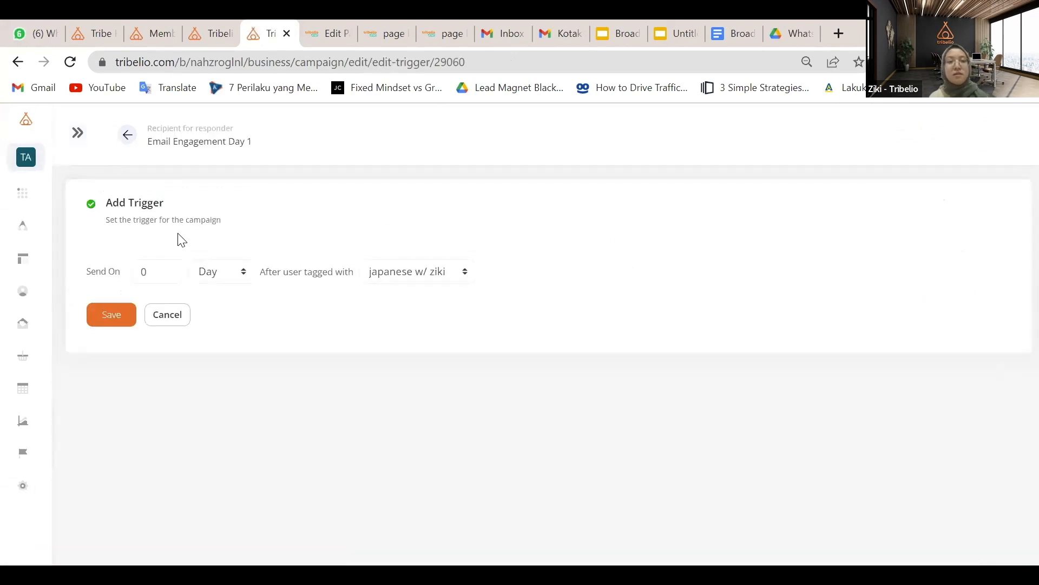
{"action": "left_click", "coordinate": [171, 270]}
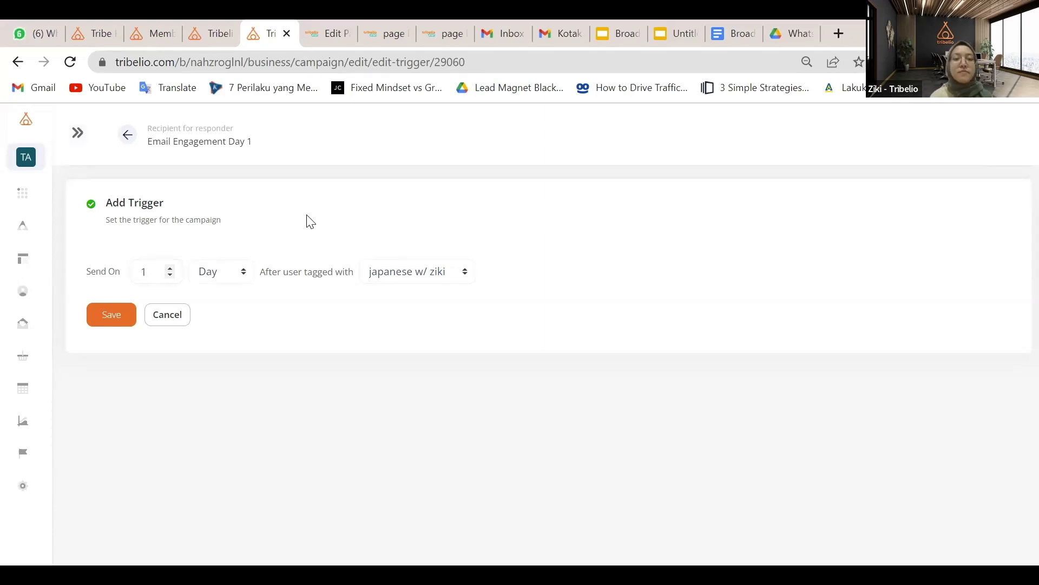
{"action": "left_click", "coordinate": [440, 275]}
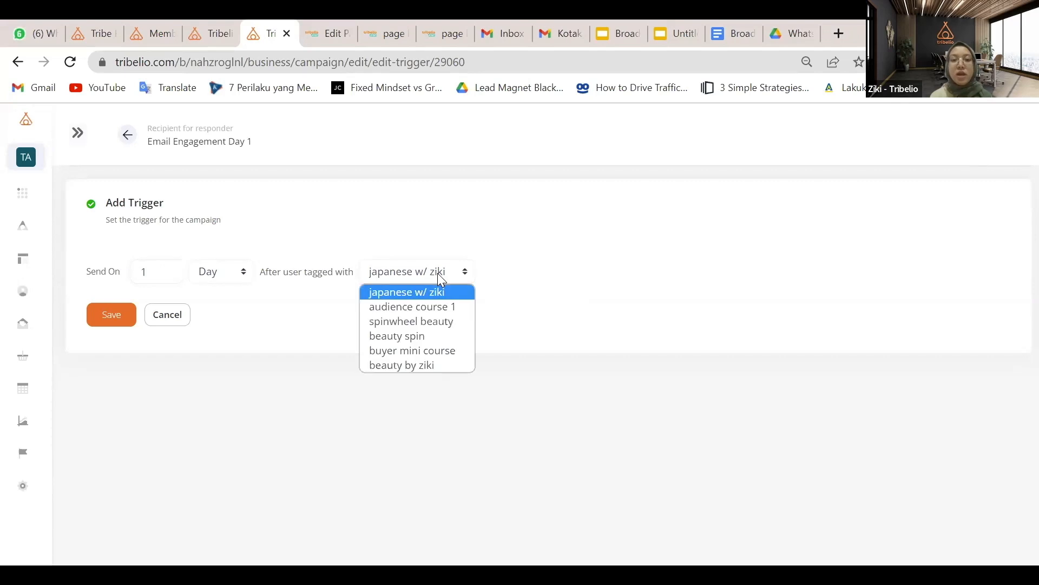
{"action": "left_click", "coordinate": [453, 275]}
{"action": "left_click", "coordinate": [453, 275]}
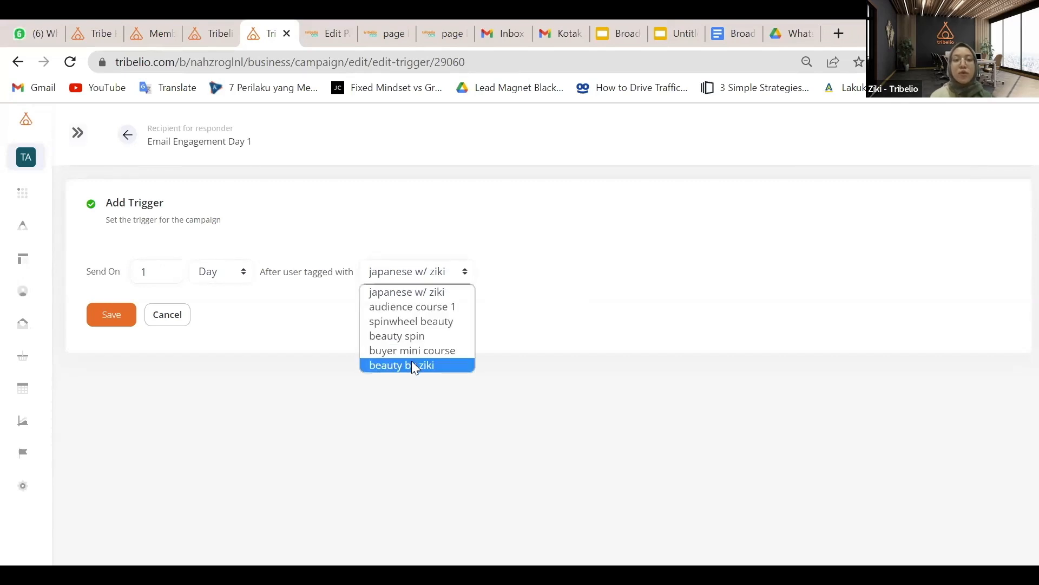
{"action": "left_click", "coordinate": [411, 366]}
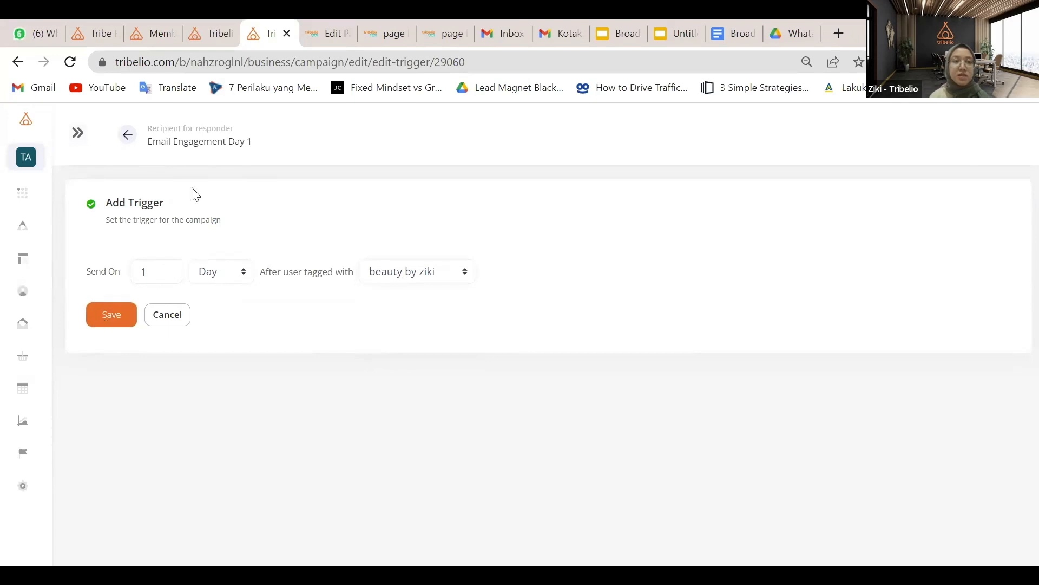
{"action": "left_click", "coordinate": [100, 319]}
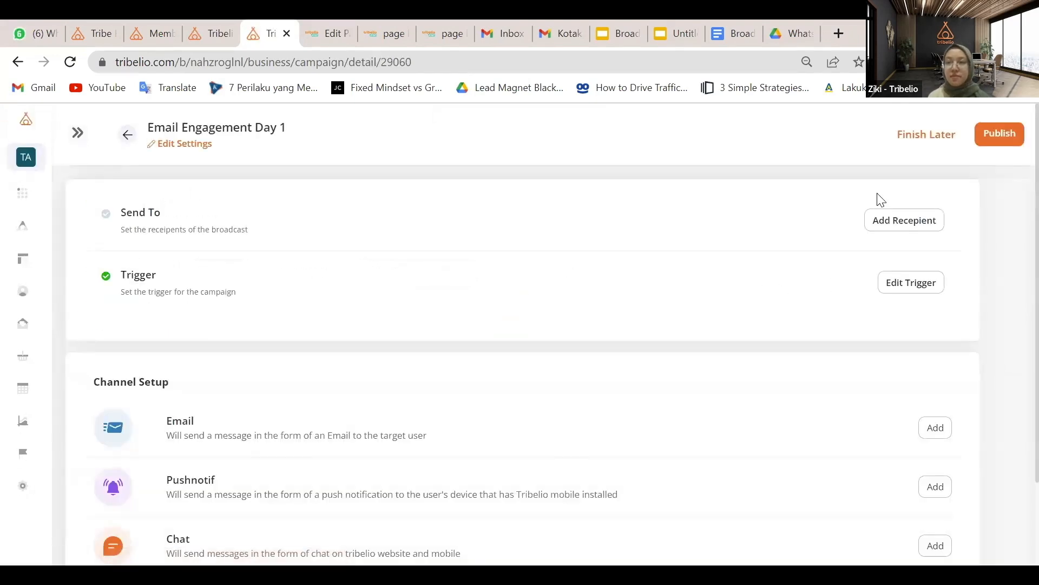
{"action": "left_click", "coordinate": [942, 144]}
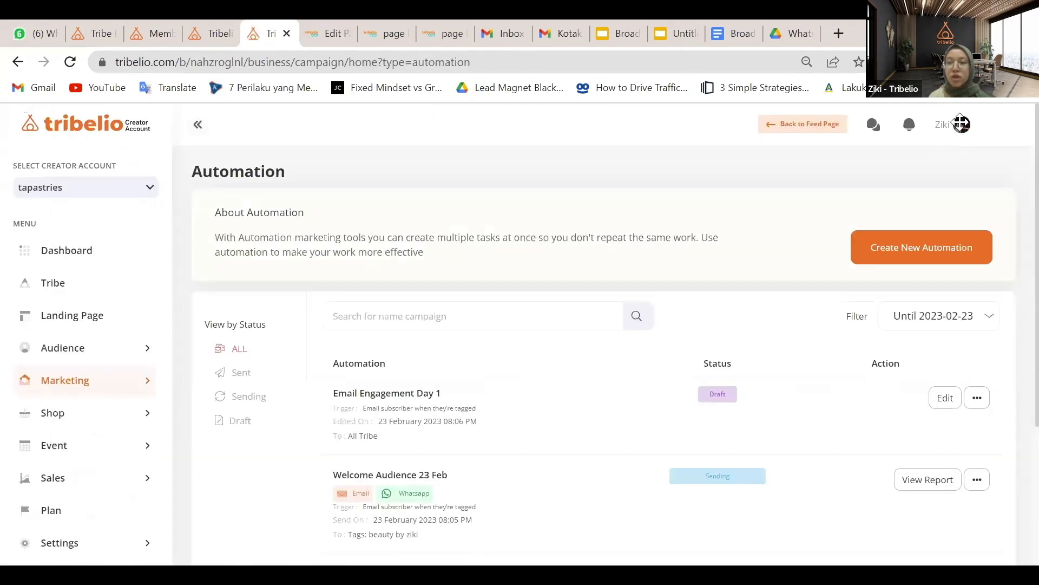
Duplicate Email Engagement Day 1 and save the copy's trigger with a 1-day send delay
{"action": "left_click", "coordinate": [980, 404]}
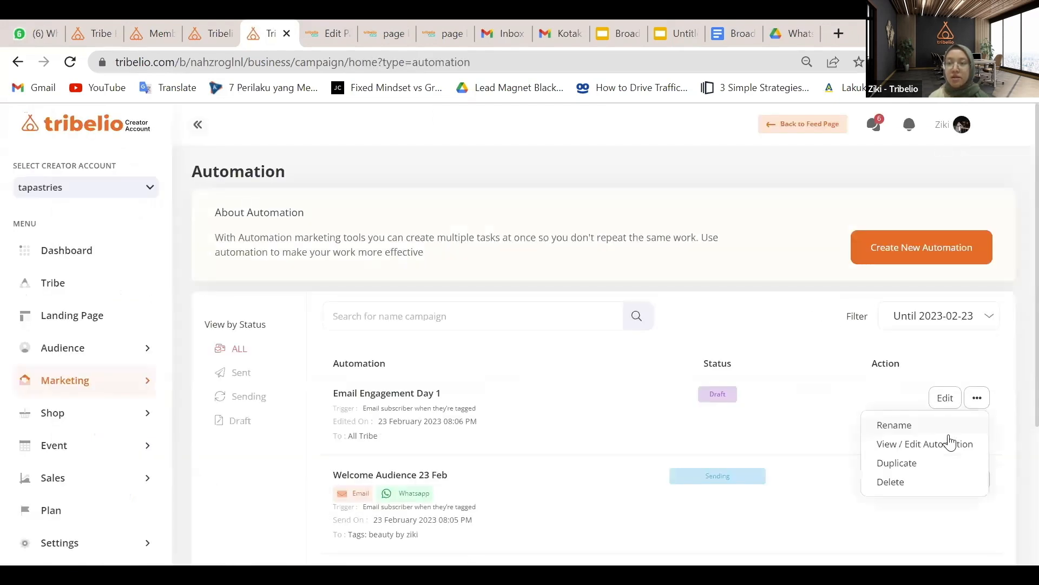
{"action": "left_click", "coordinate": [912, 463]}
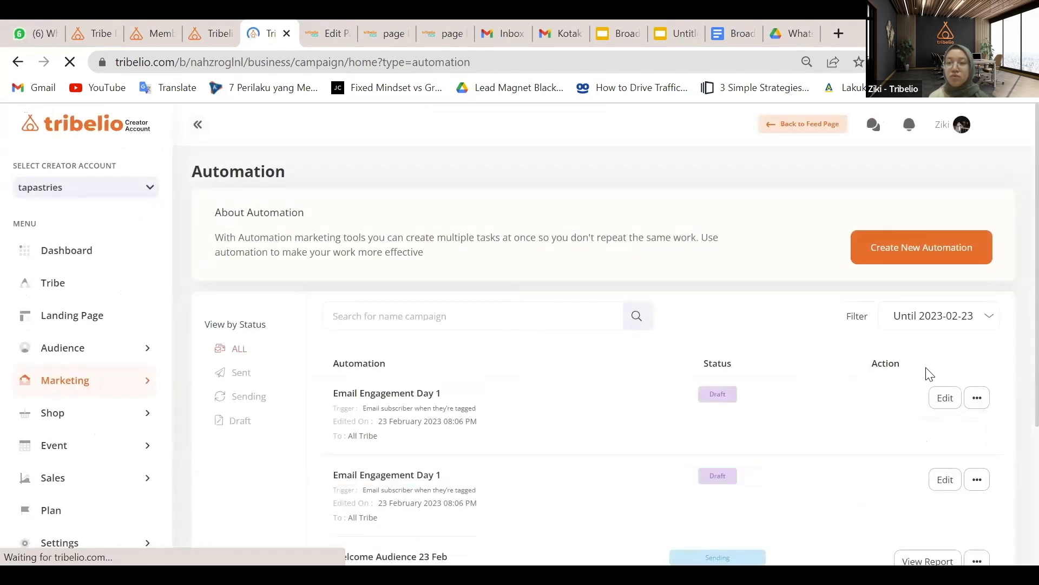
{"action": "scroll", "coordinate": [931, 374], "scroll_direction": "down", "scroll_amount": 1}
{"action": "left_click", "coordinate": [945, 373]}
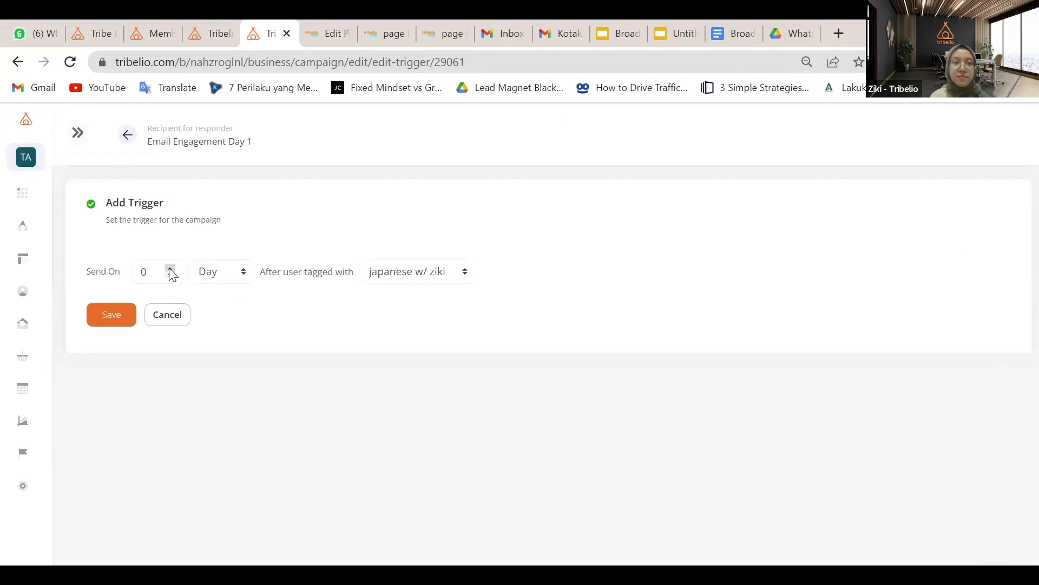
{"action": "left_click", "coordinate": [170, 268]}
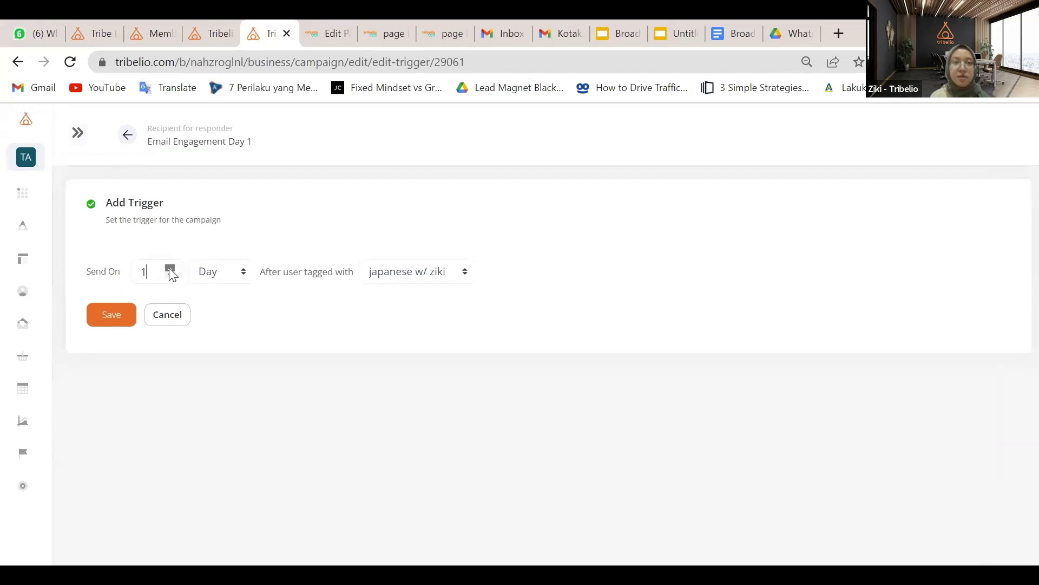
{"action": "left_click", "coordinate": [116, 313]}
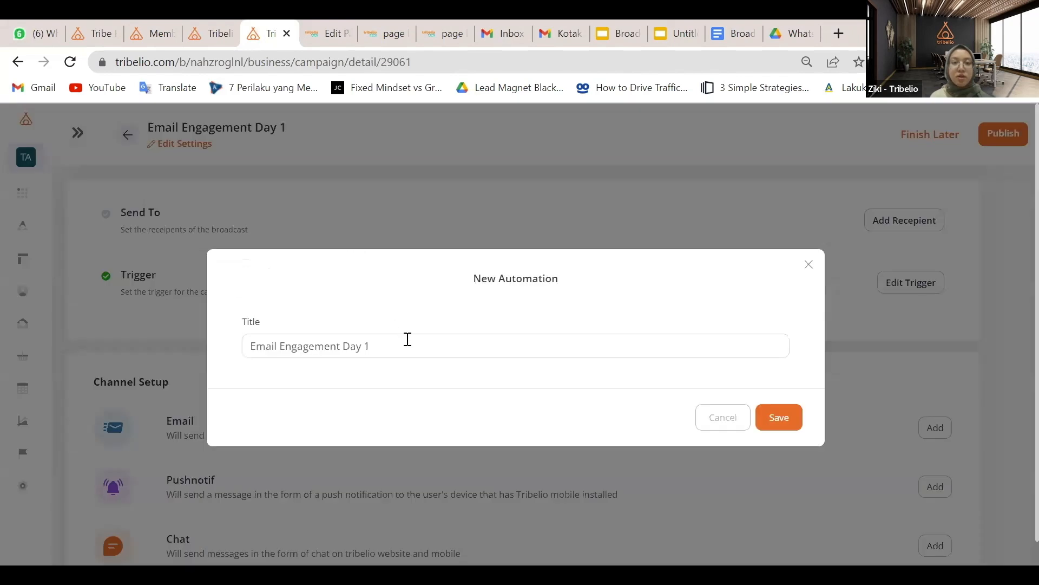
Rename the copy to 'Email Engagement Day 2'
{"action": "left_click", "coordinate": [407, 339]}
{"action": "key", "text": "BackSpace"}
{"action": "type", "text": "2"}
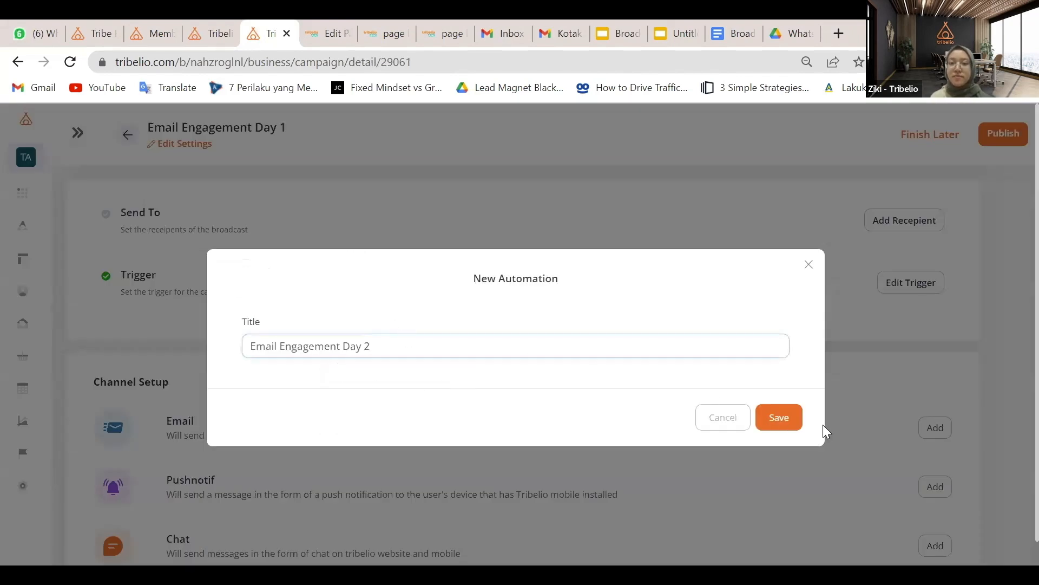
{"action": "left_click", "coordinate": [788, 419]}
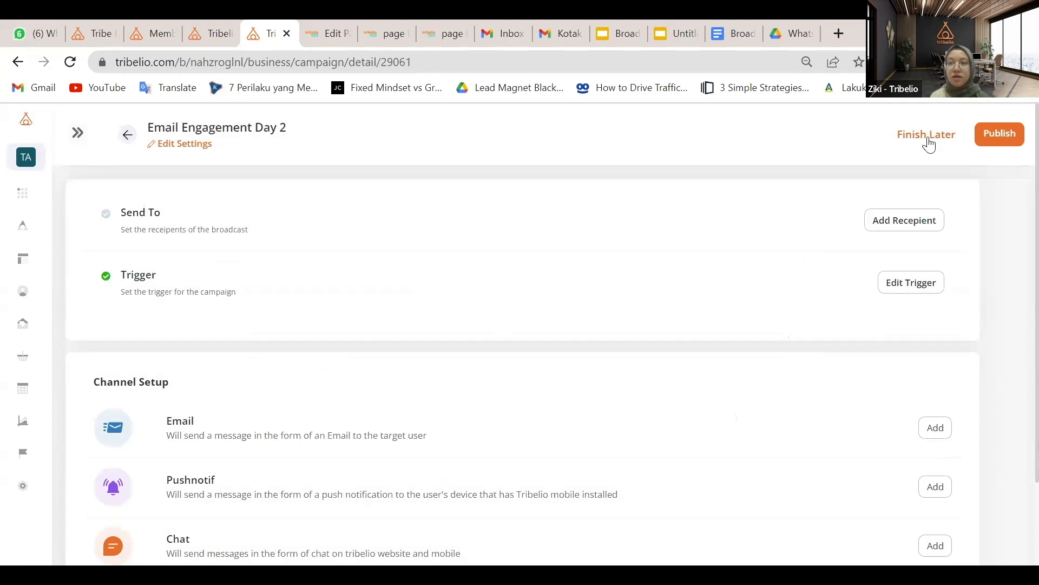
Duplicate Email Engagement Day 2 and open the new copy for editing
{"action": "scroll", "coordinate": [898, 393], "scroll_direction": "down", "scroll_amount": 2}
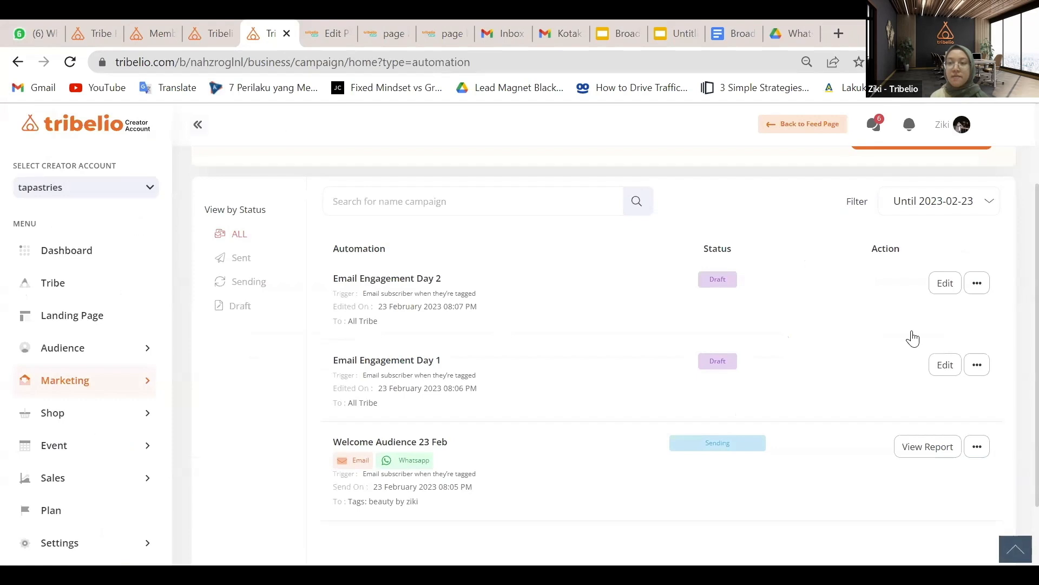
{"action": "mouse_move", "coordinate": [909, 336]}
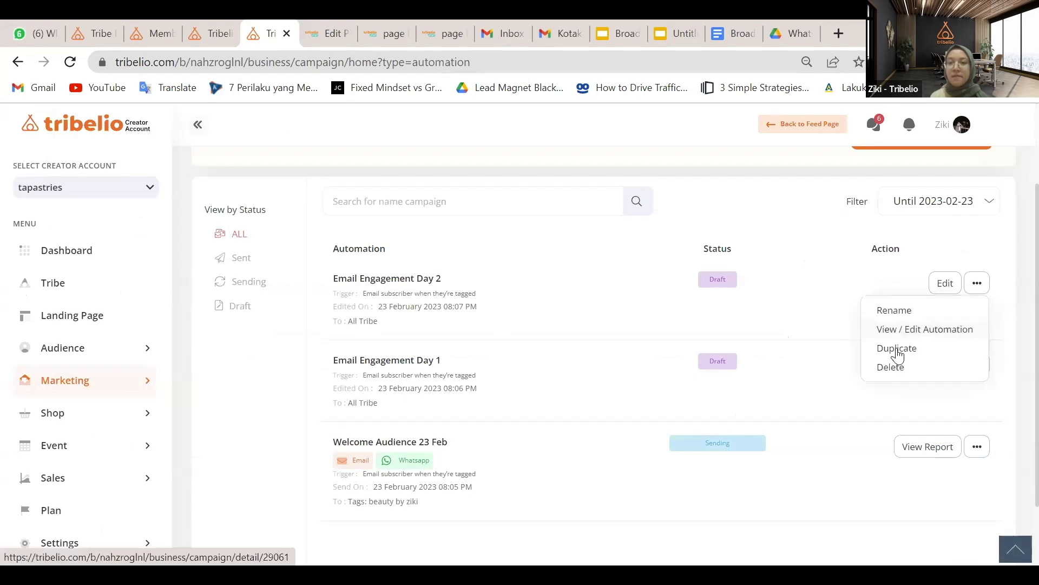
{"action": "left_click", "coordinate": [897, 347]}
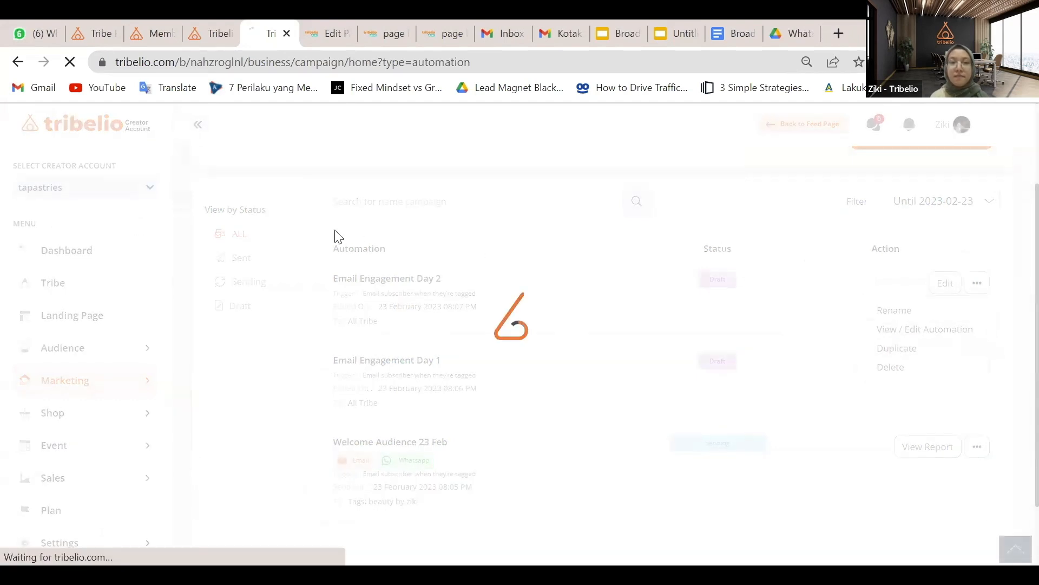
{"action": "left_click", "coordinate": [942, 287]}
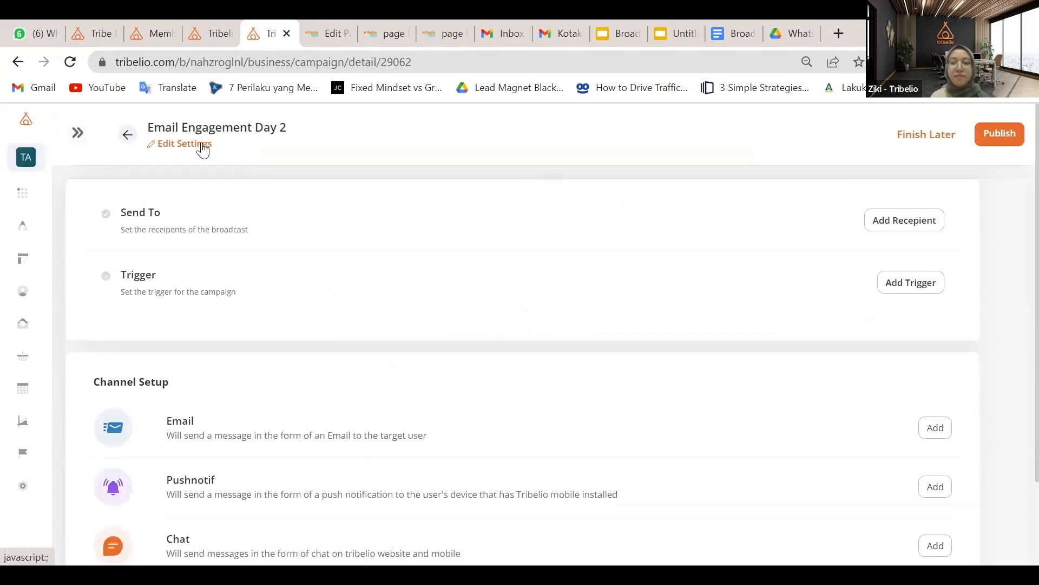
Rename the new copy to 'Email Engagement Day 3'
{"action": "left_click", "coordinate": [200, 145]}
{"action": "left_click", "coordinate": [395, 341]}
{"action": "key", "text": "BackSpace"}
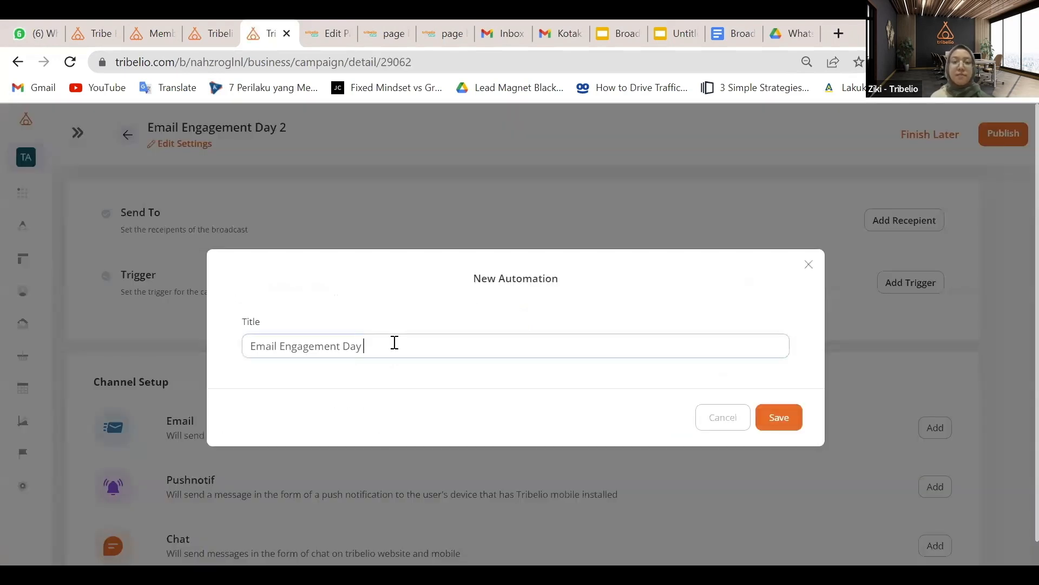
{"action": "type", "text": "3"}
{"action": "left_click", "coordinate": [780, 418]}
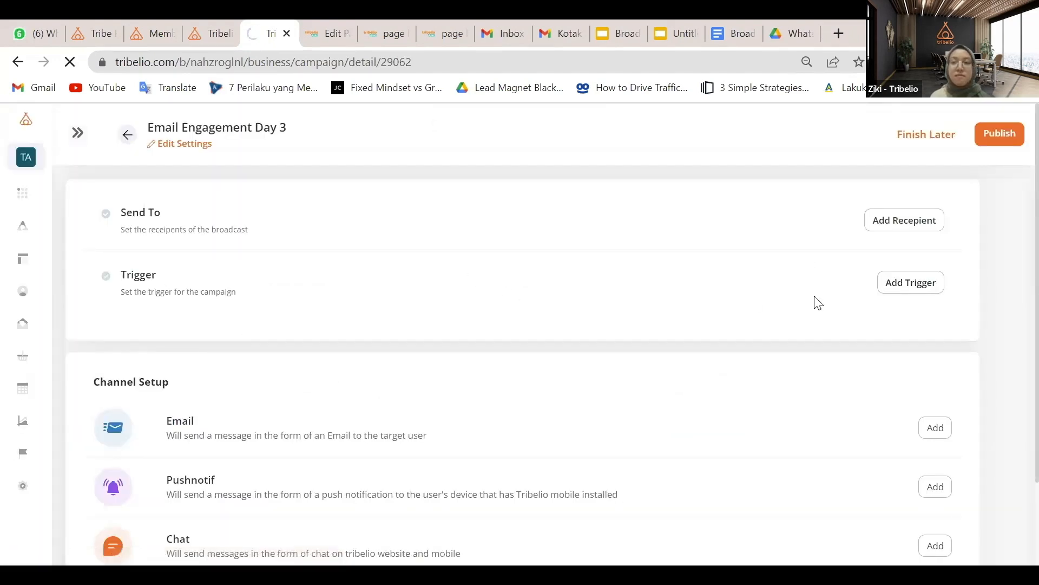
Set the trigger's send delay to 3 days, save it, and keep the automation as a draft
{"action": "left_click", "coordinate": [910, 283]}
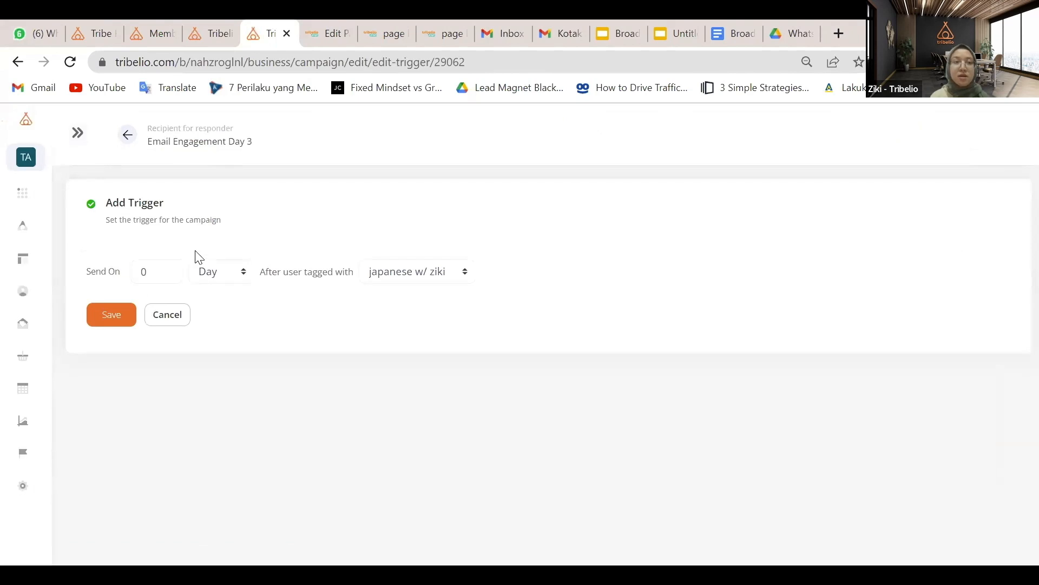
{"action": "left_click", "coordinate": [171, 269]}
{"action": "left_click", "coordinate": [172, 270]}
{"action": "left_click", "coordinate": [171, 269]}
{"action": "left_click", "coordinate": [115, 314]}
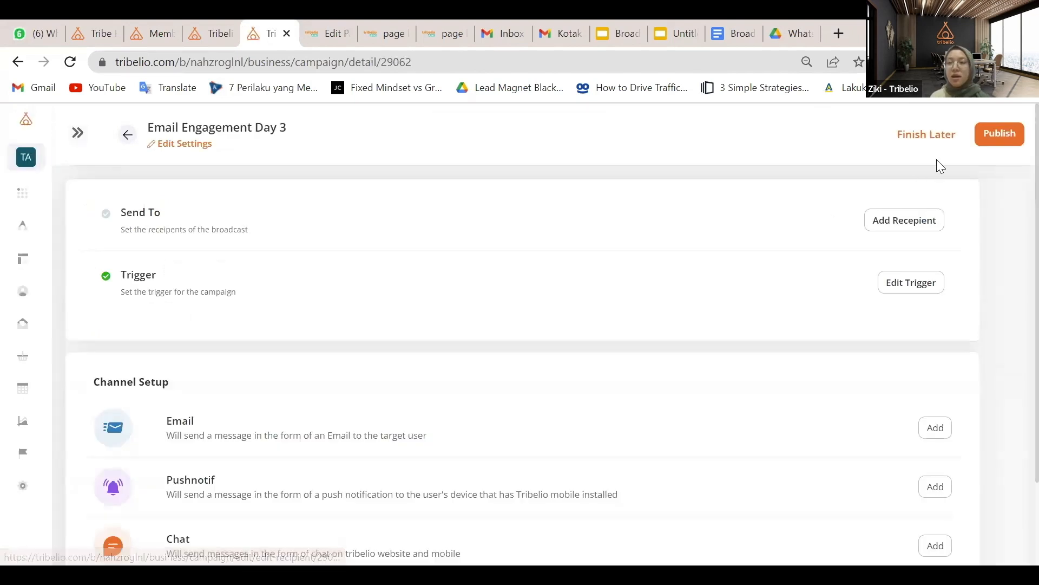
{"action": "left_click", "coordinate": [936, 141]}
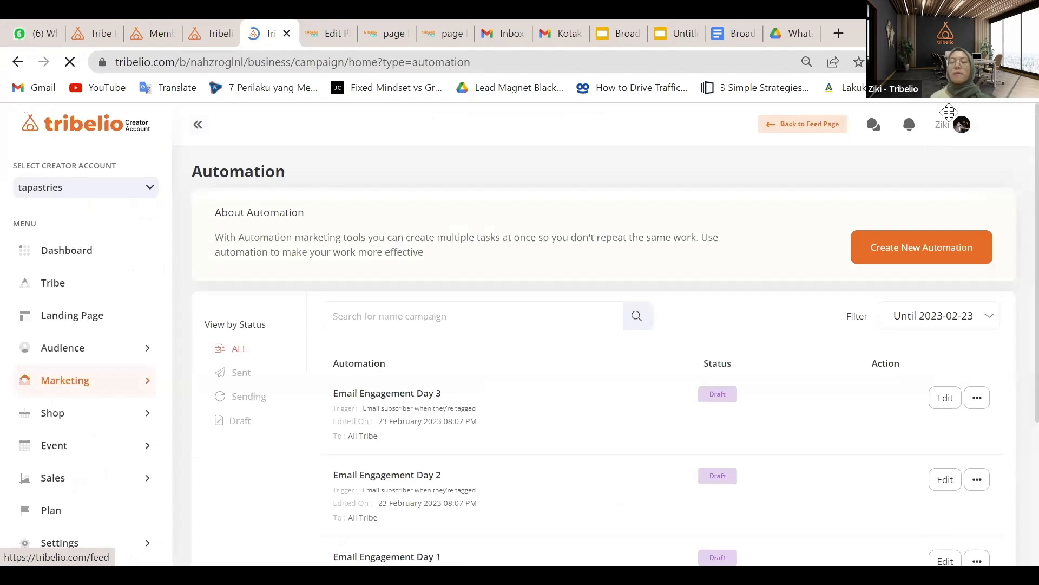
{"action": "scroll", "coordinate": [654, 259], "scroll_direction": "down", "scroll_amount": 2}
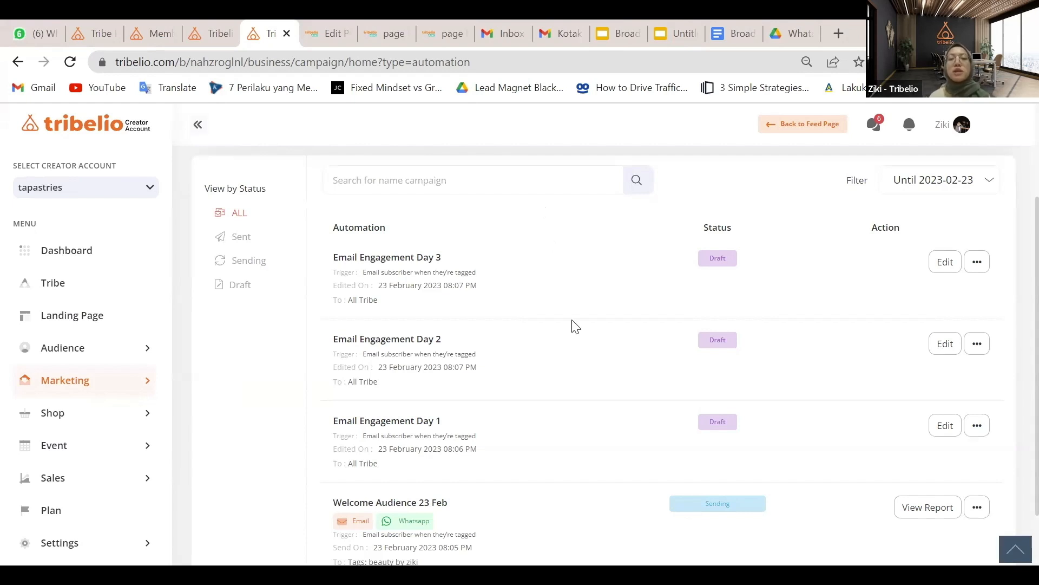
{"action": "scroll", "coordinate": [573, 325], "scroll_direction": "down", "scroll_amount": 2}
{"action": "scroll", "coordinate": [572, 325], "scroll_direction": "up", "scroll_amount": 2}
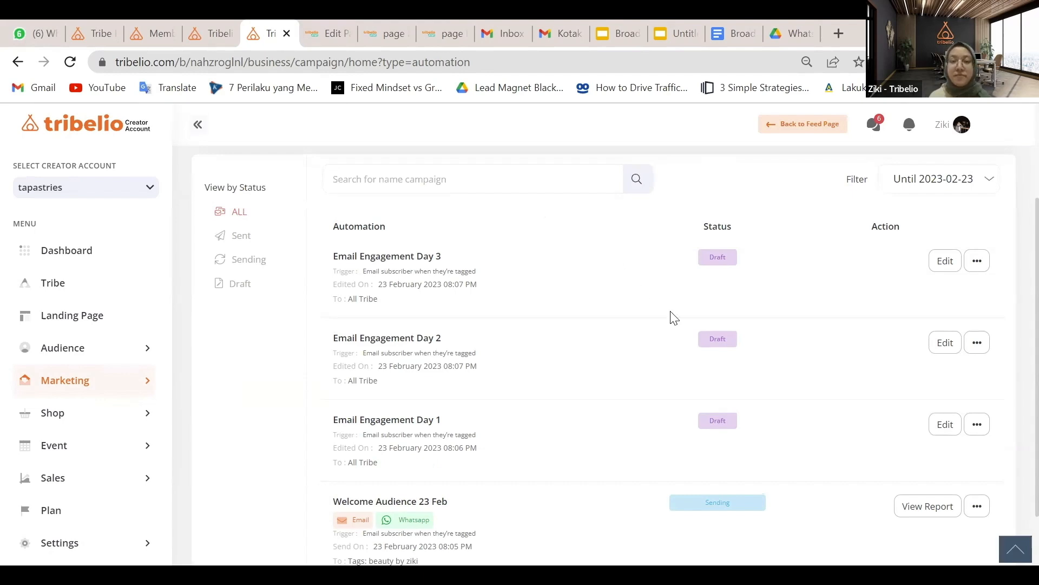
{"action": "scroll", "coordinate": [670, 316], "scroll_direction": "down", "scroll_amount": 1}
{"action": "scroll", "coordinate": [670, 316], "scroll_direction": "up", "scroll_amount": 3}
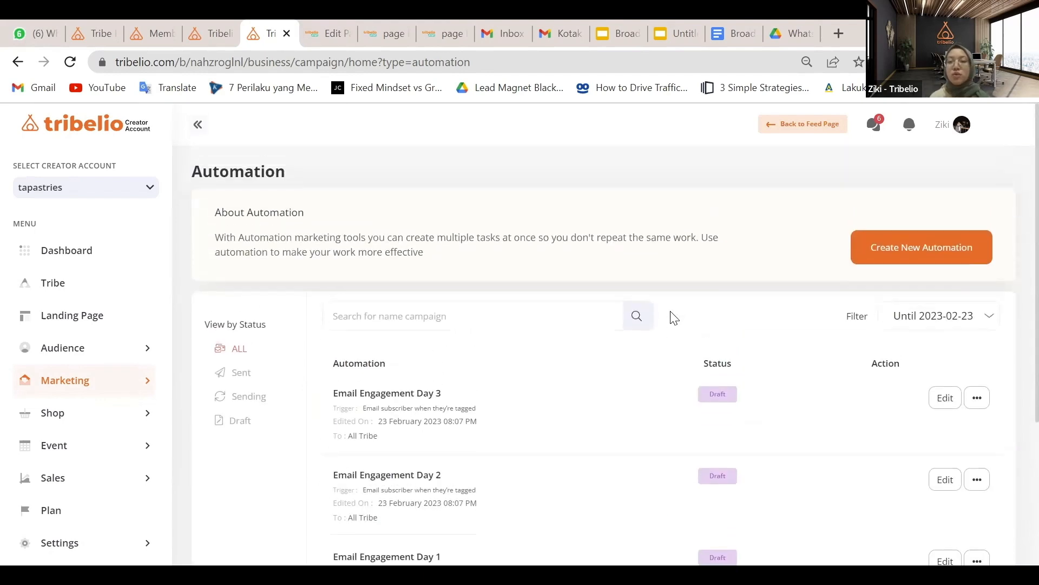